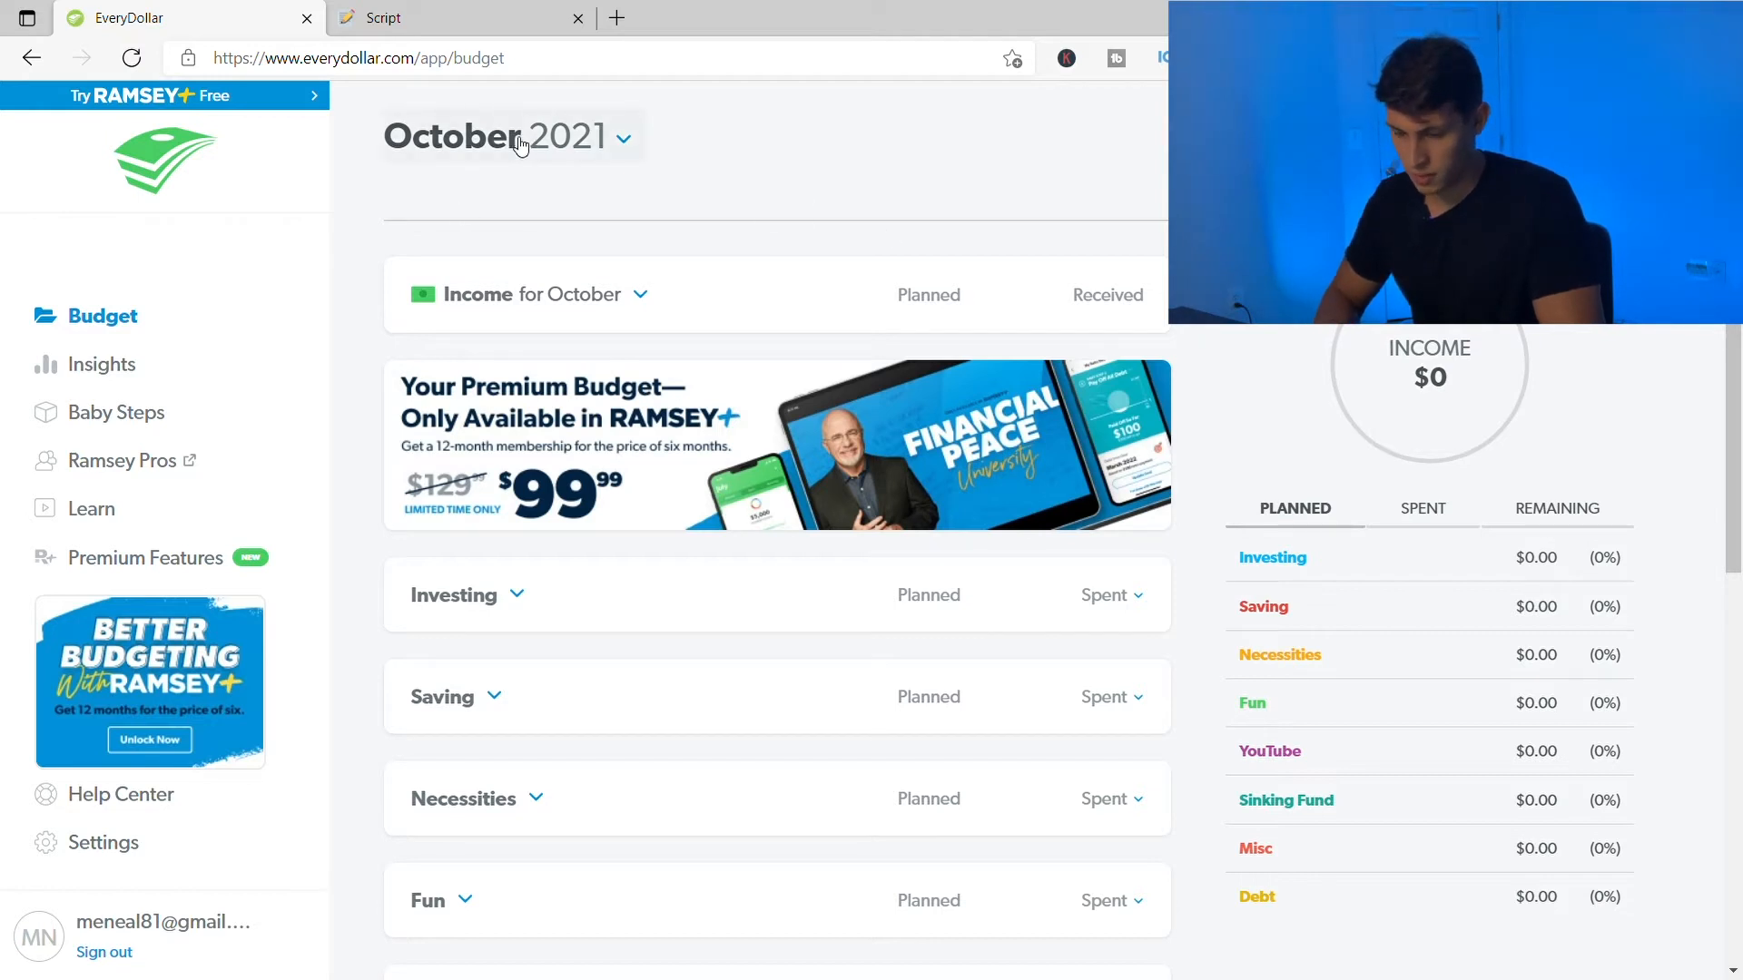
{"action": "left_click", "coordinate": [623, 140]}
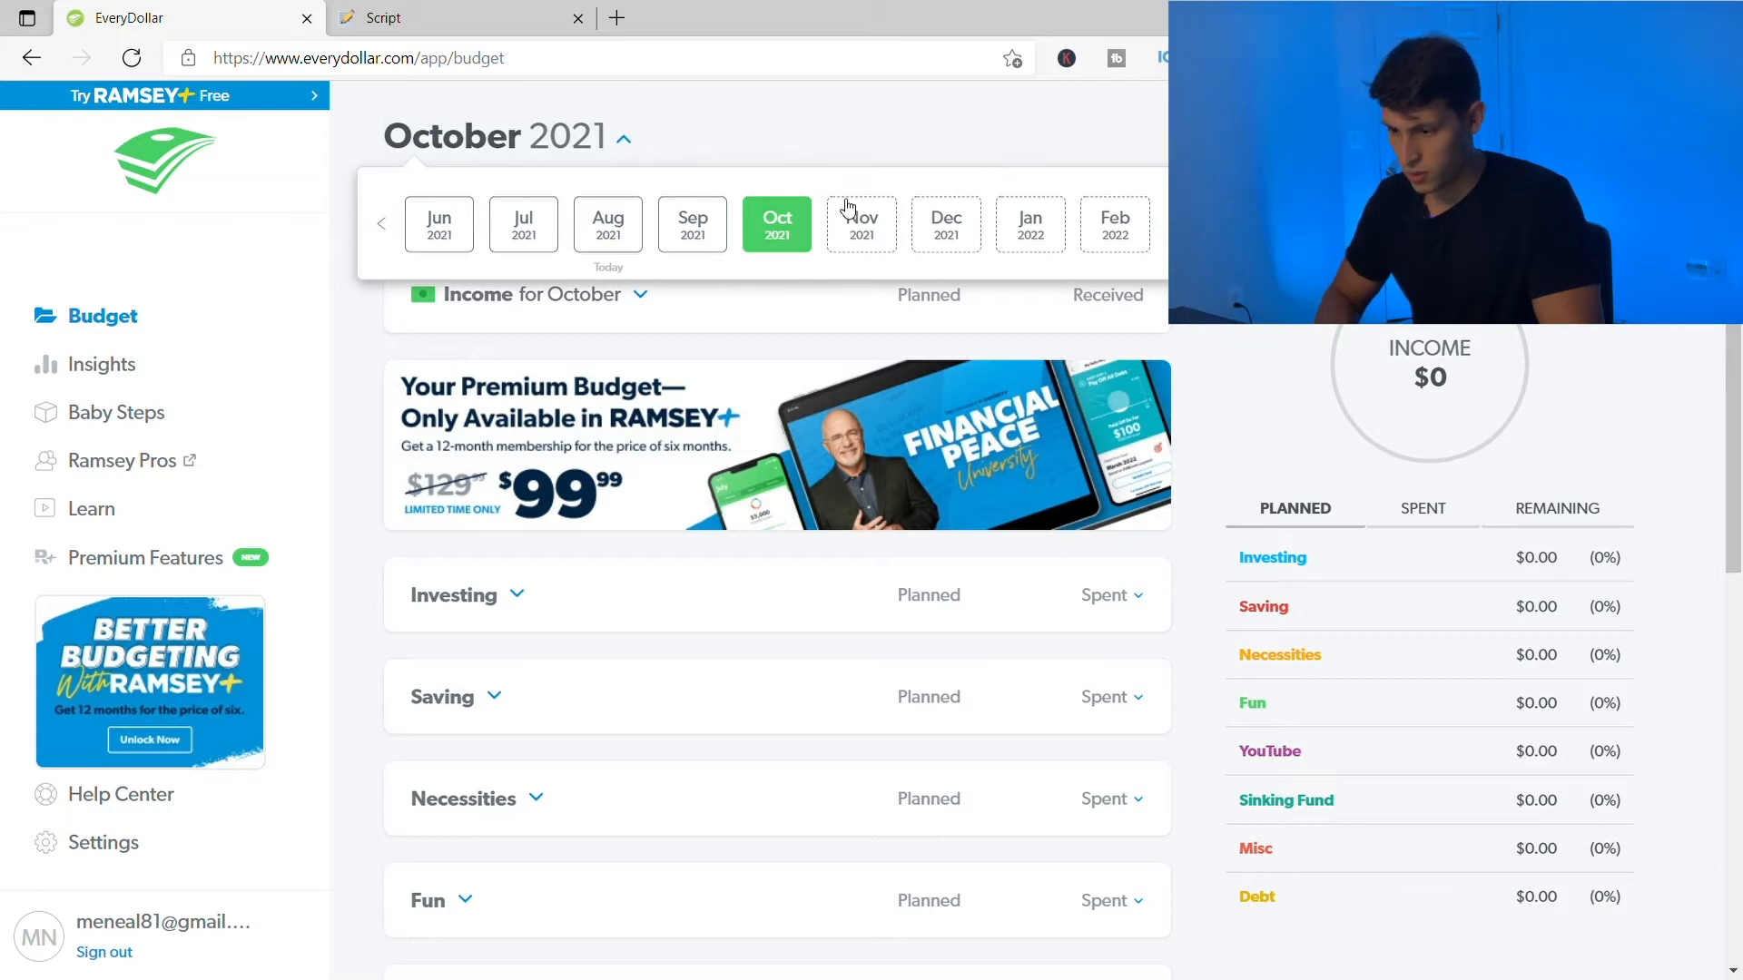
{"action": "left_click", "coordinate": [625, 138]}
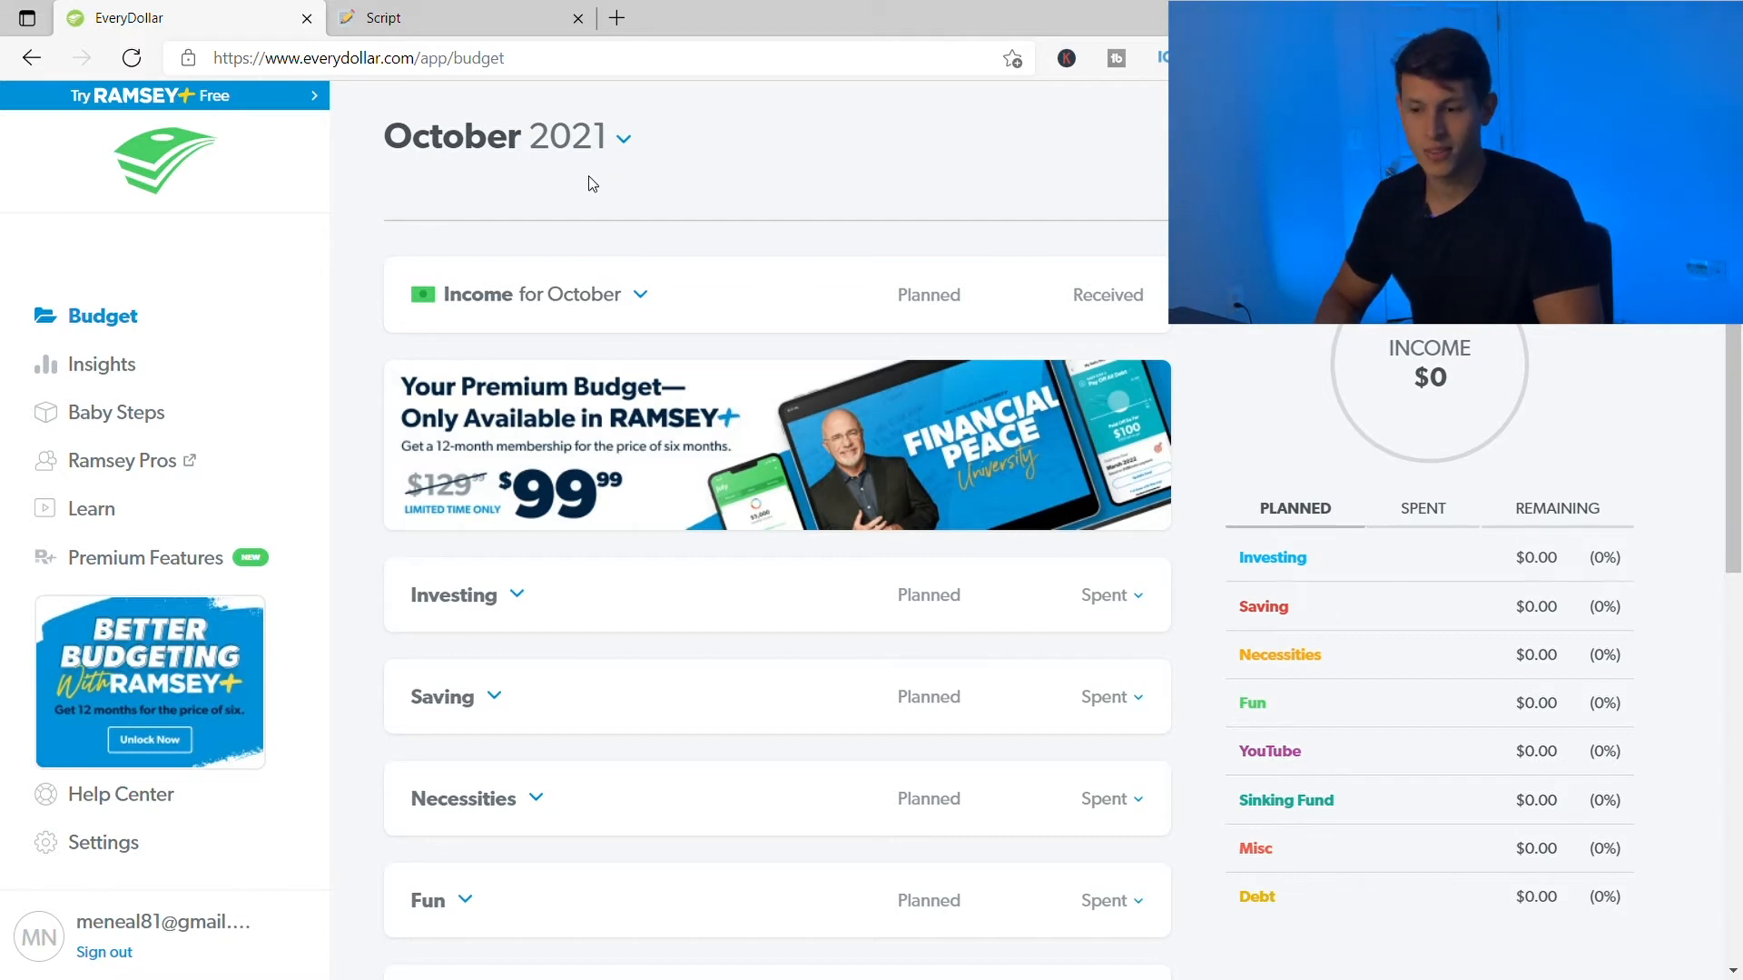
{"action": "left_click", "coordinate": [624, 139]}
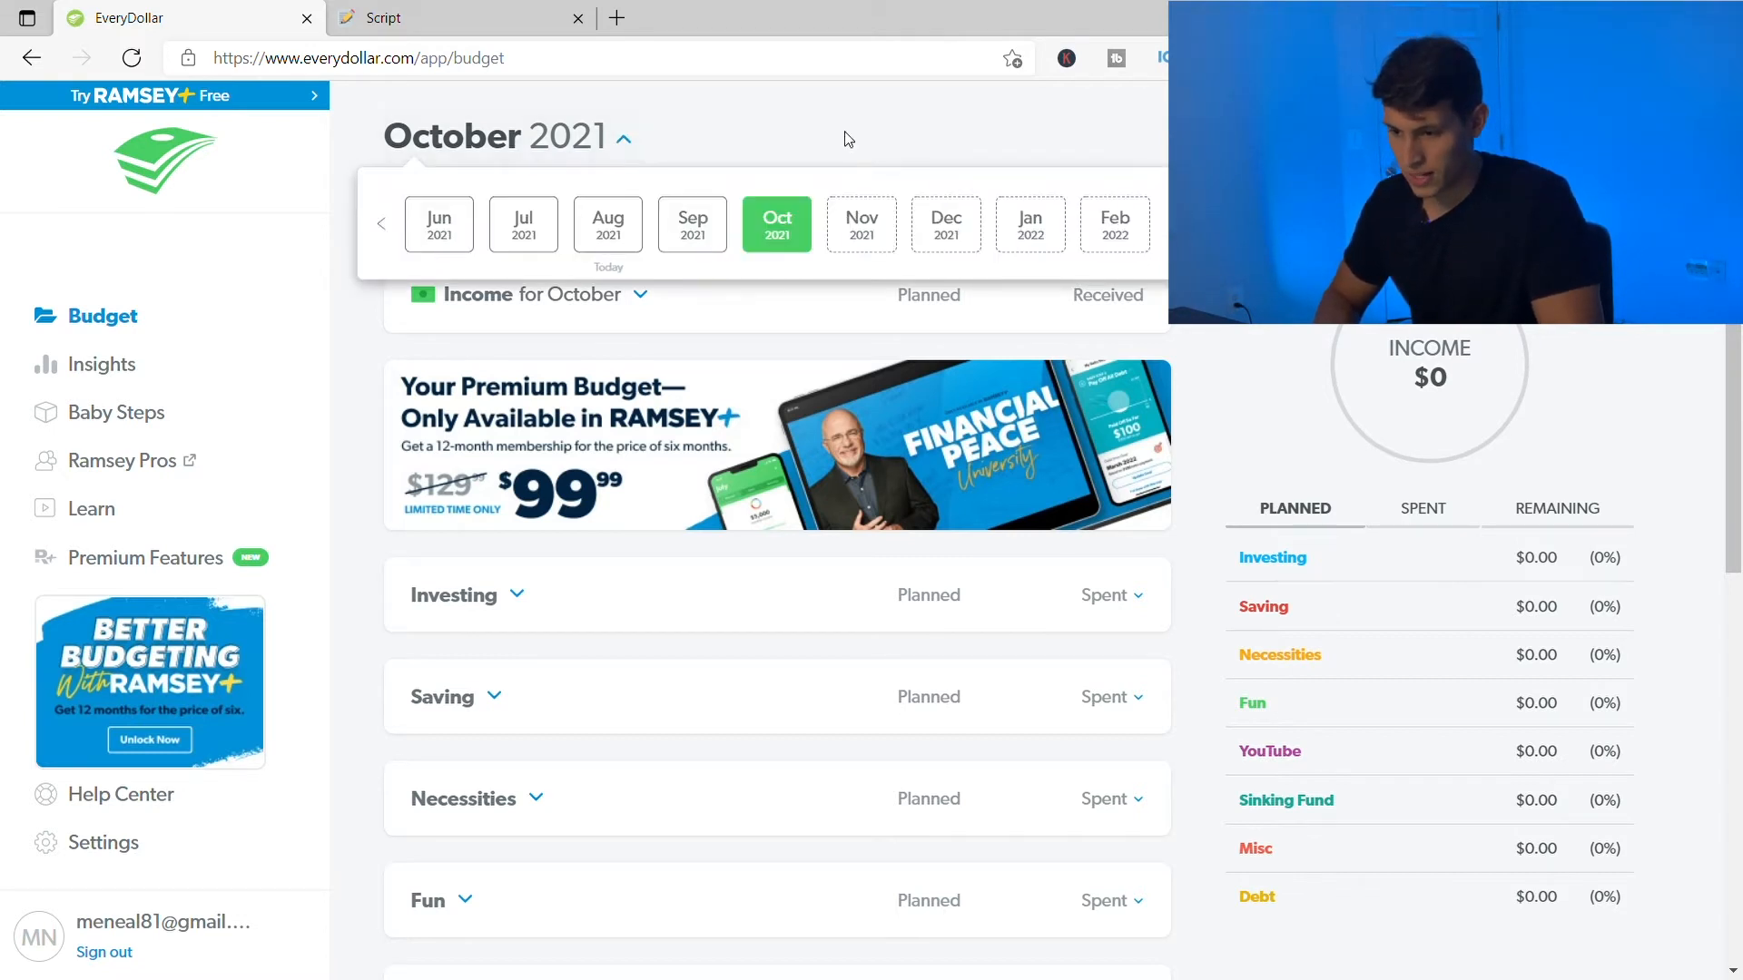
{"action": "left_click", "coordinate": [626, 141]}
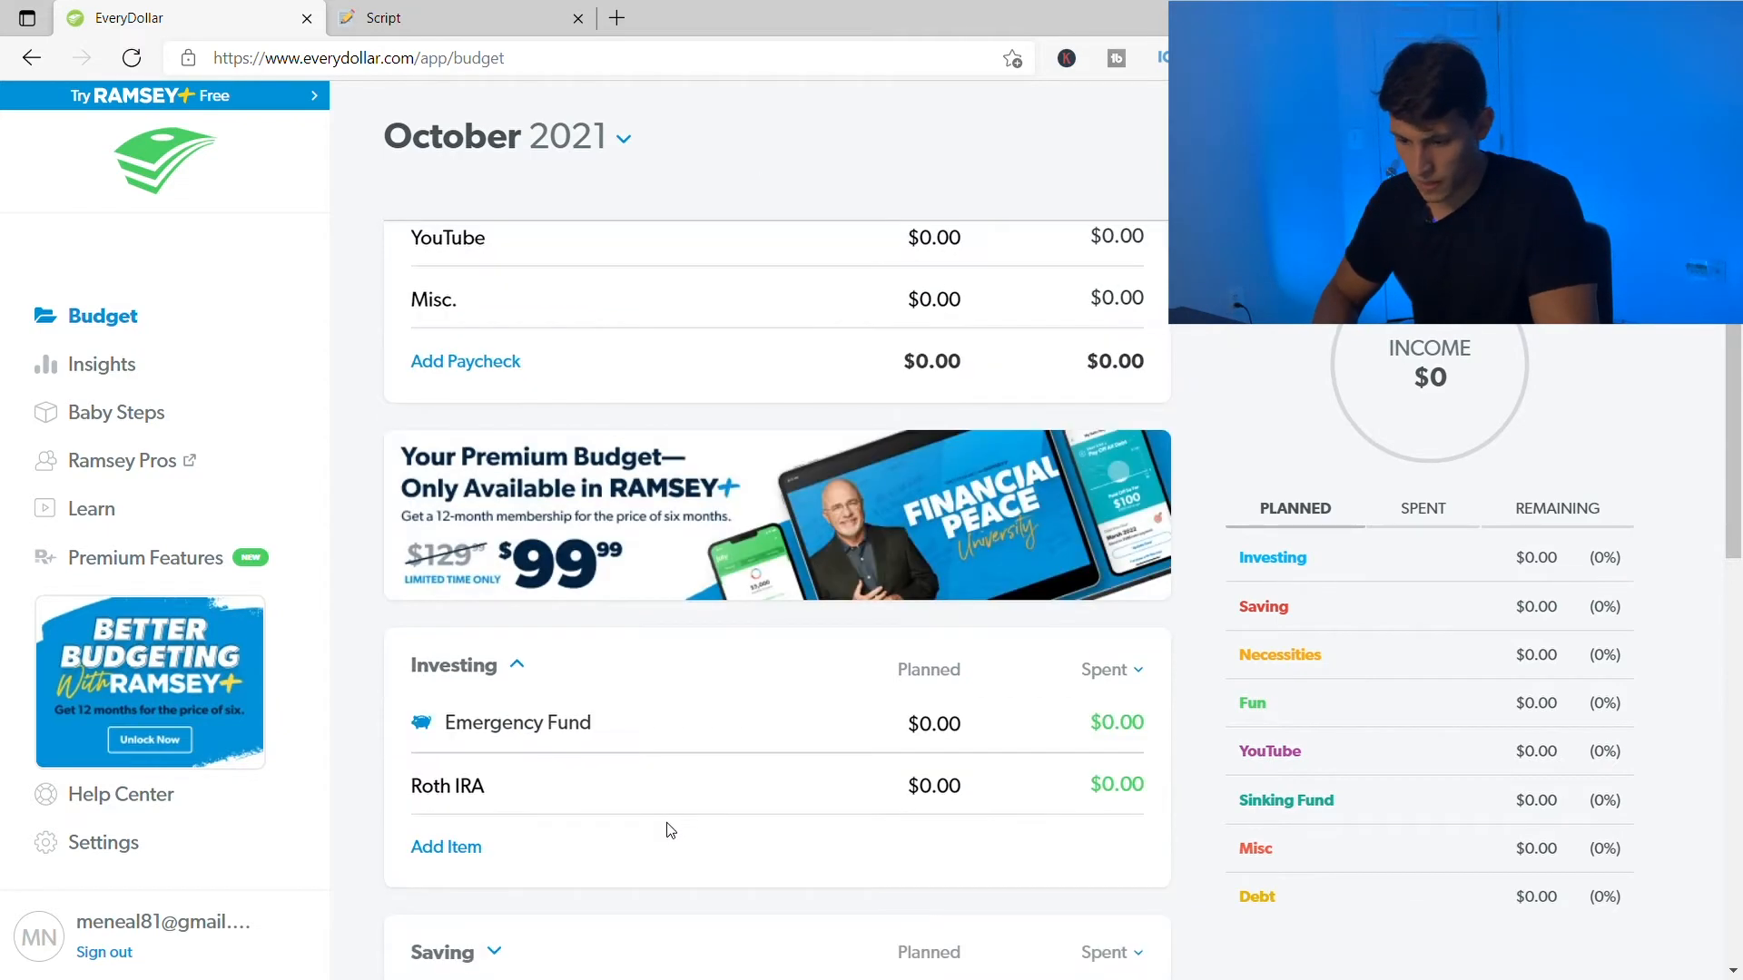
{"action": "scroll", "coordinate": [669, 829], "scroll_direction": "down", "scroll_amount": 2}
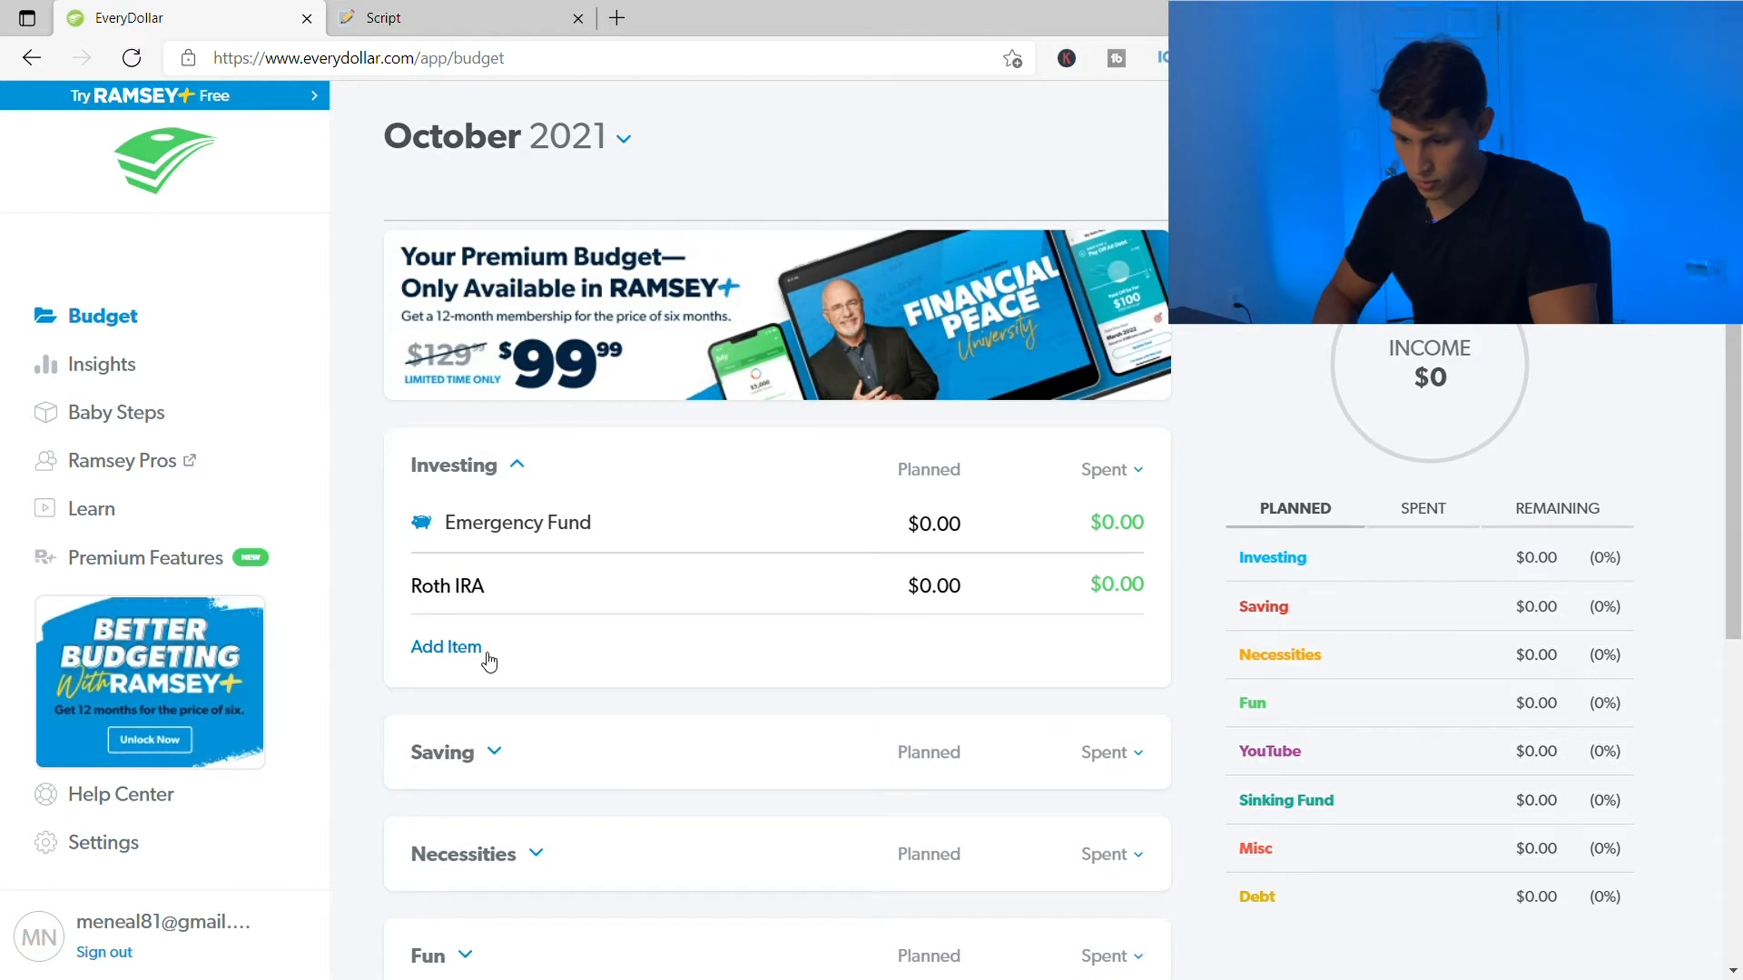
{"action": "scroll", "coordinate": [578, 603], "scroll_direction": "down", "scroll_amount": 4}
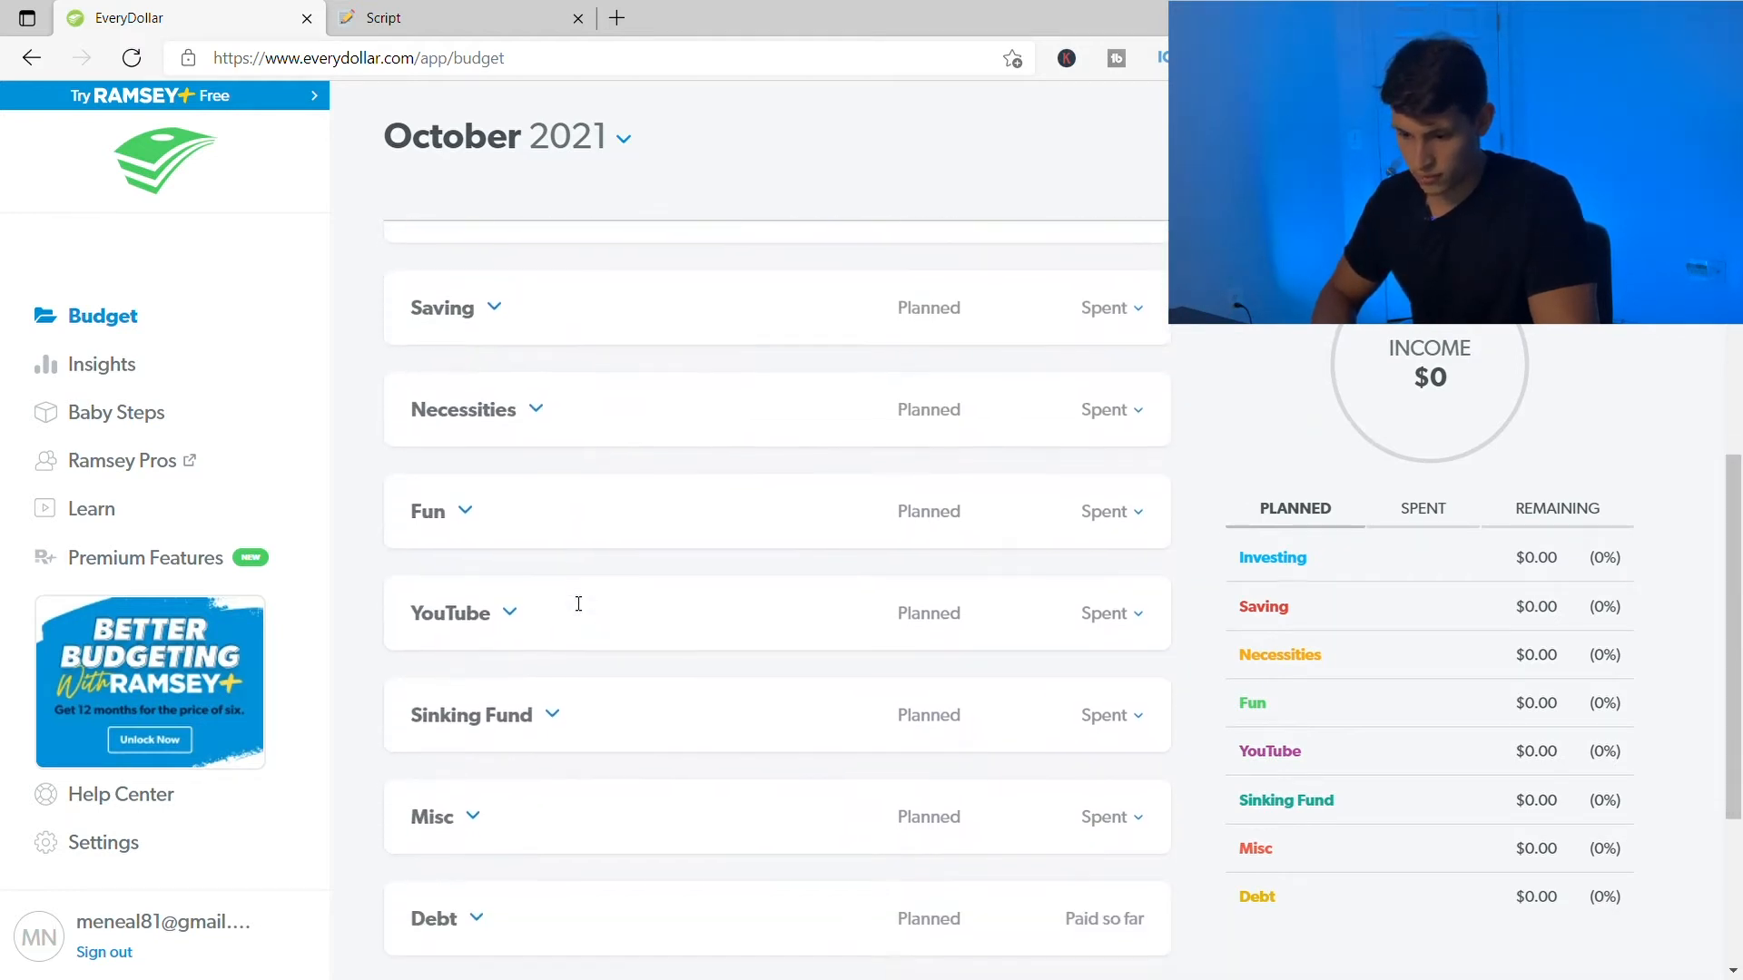
{"action": "scroll", "coordinate": [579, 604], "scroll_direction": "down", "scroll_amount": 3}
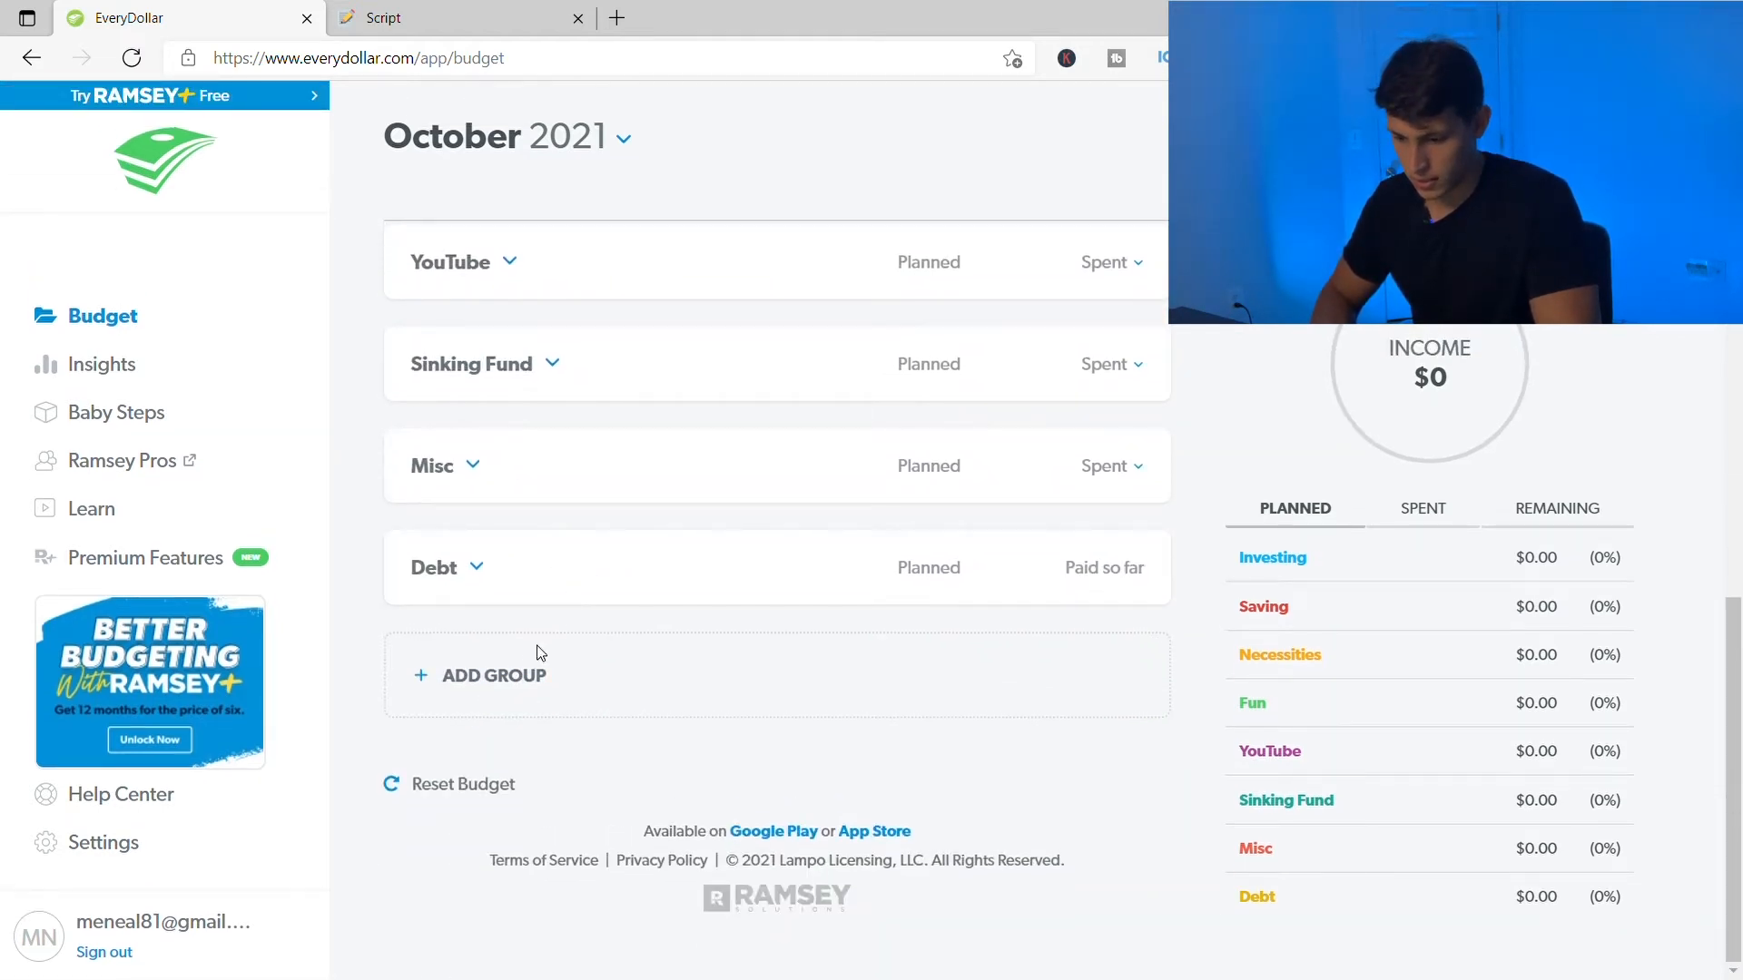
{"action": "double_click", "coordinate": [531, 693]}
{"action": "scroll", "coordinate": [692, 712], "scroll_direction": "down", "scroll_amount": 1}
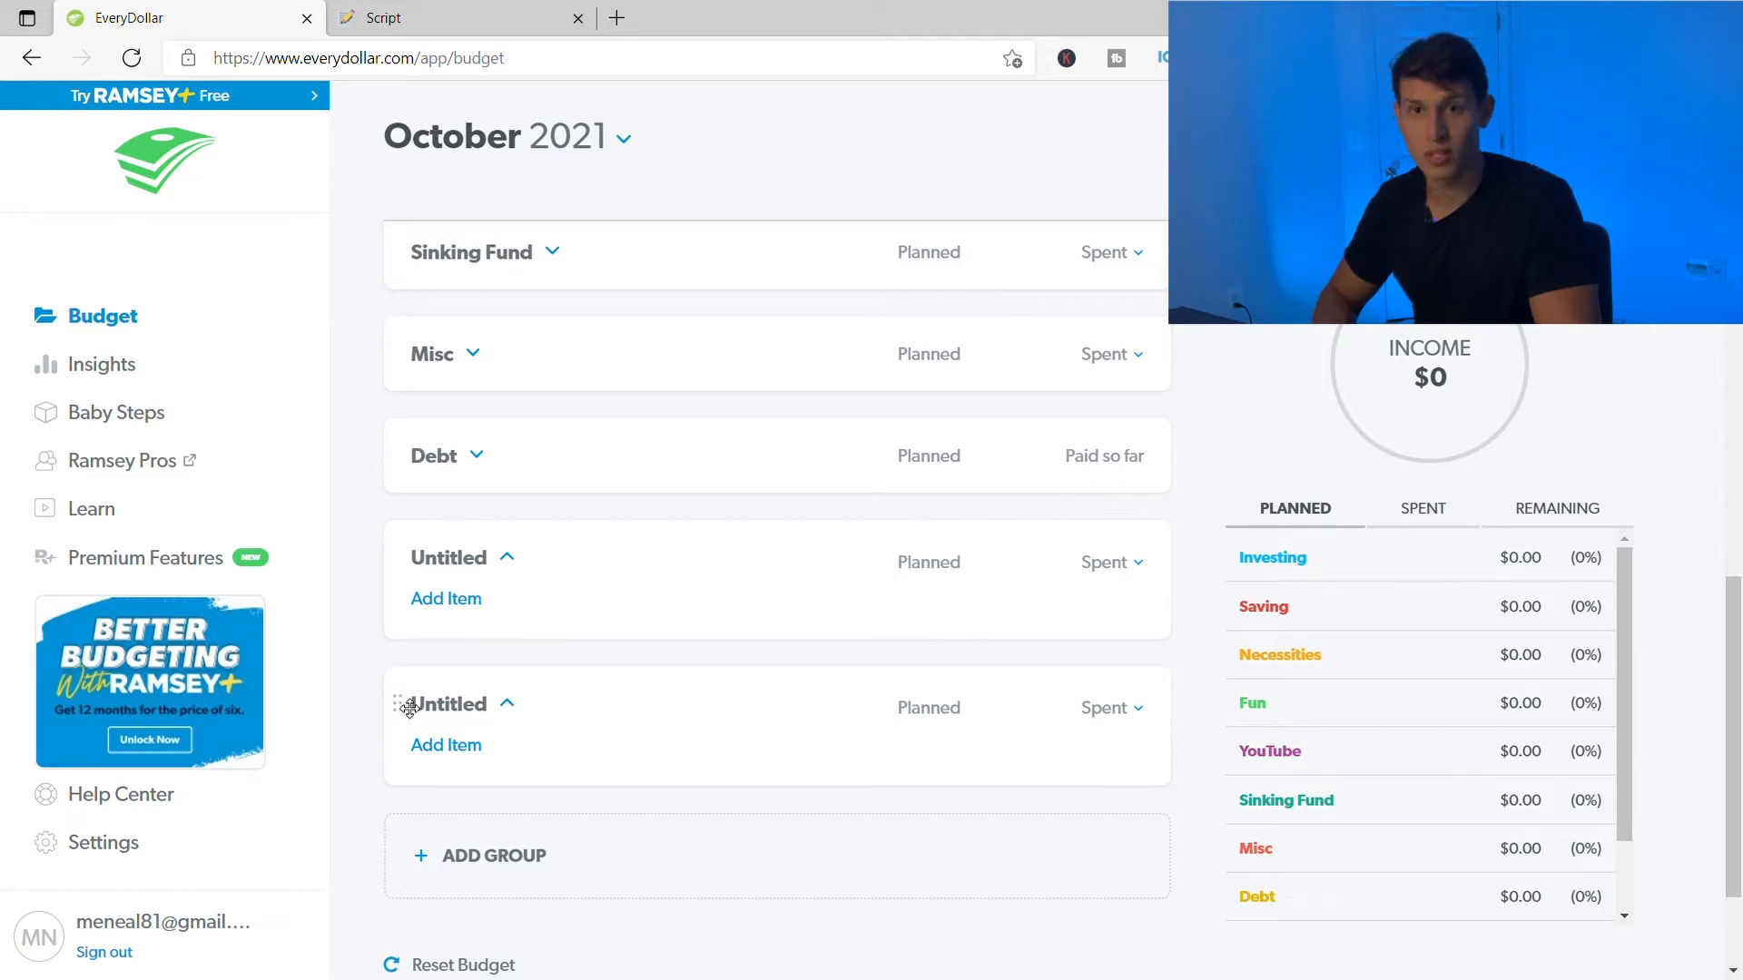
{"action": "left_click", "coordinate": [459, 707]}
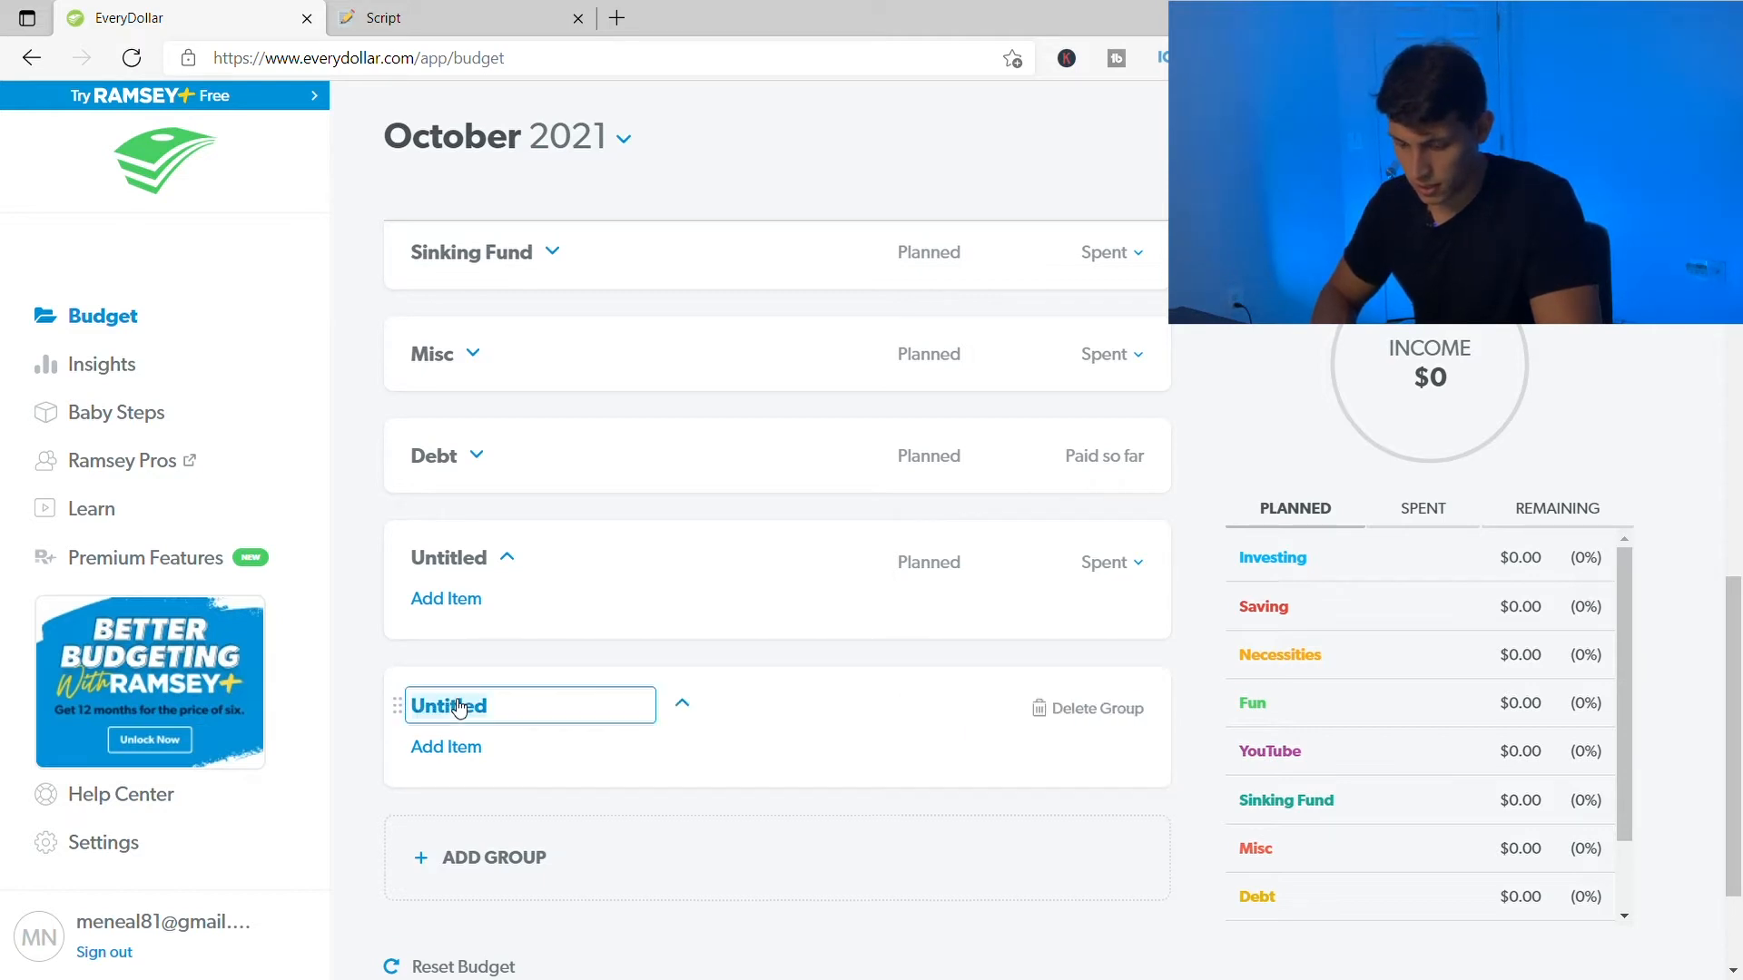
{"action": "left_click", "coordinate": [1105, 710]}
{"action": "left_click", "coordinate": [903, 352]}
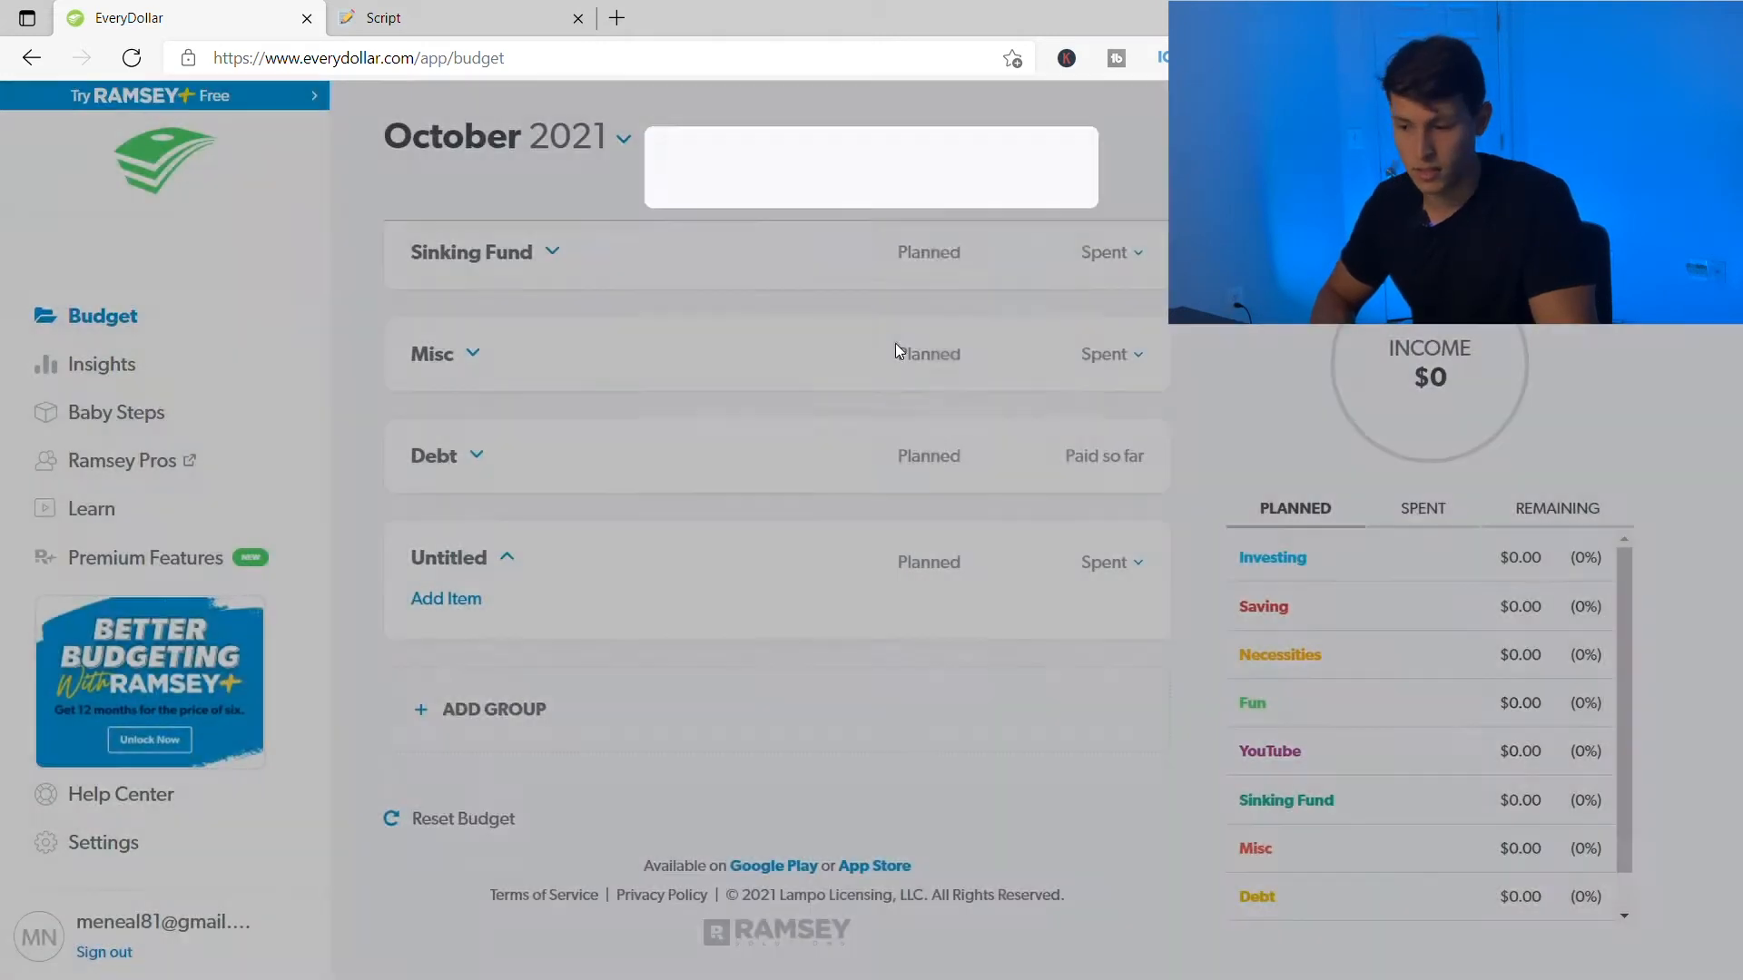
{"action": "left_click", "coordinate": [463, 560]}
{"action": "type", "text": "name"}
{"action": "key", "text": "BackSpace"}
{"action": "key", "text": "BackSpace"}
{"action": "key", "text": "BackSpace"}
{"action": "key", "text": "BackSpace"}
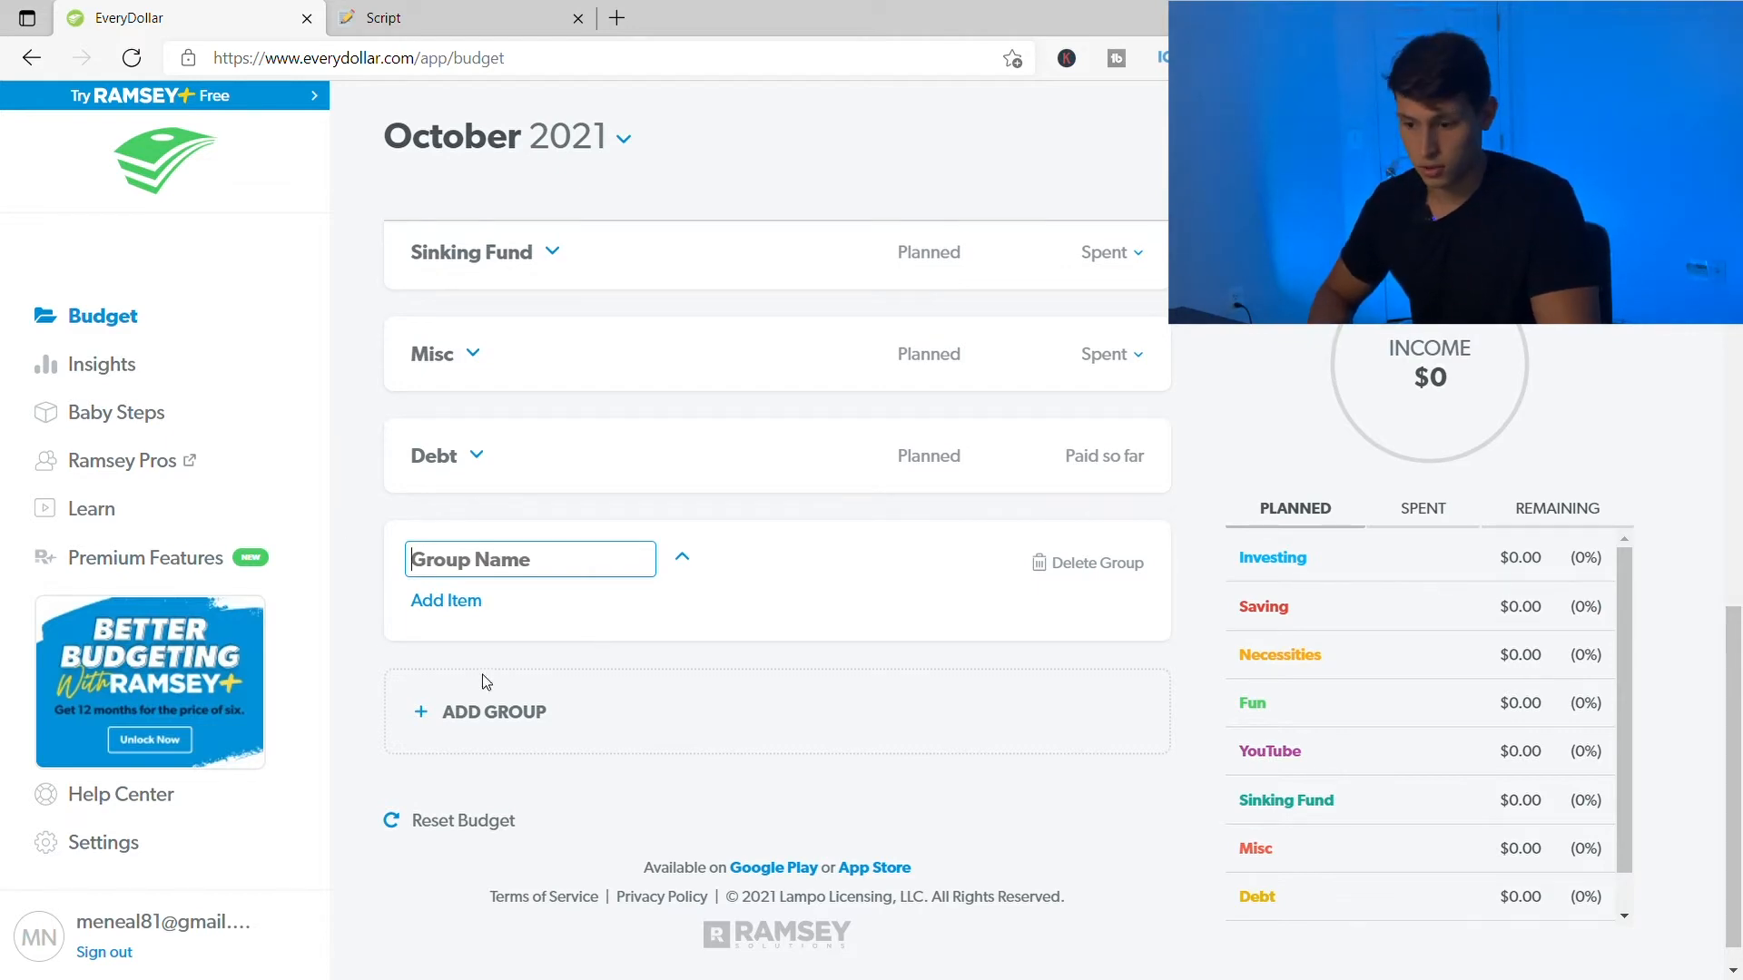
{"action": "left_click", "coordinate": [397, 568]}
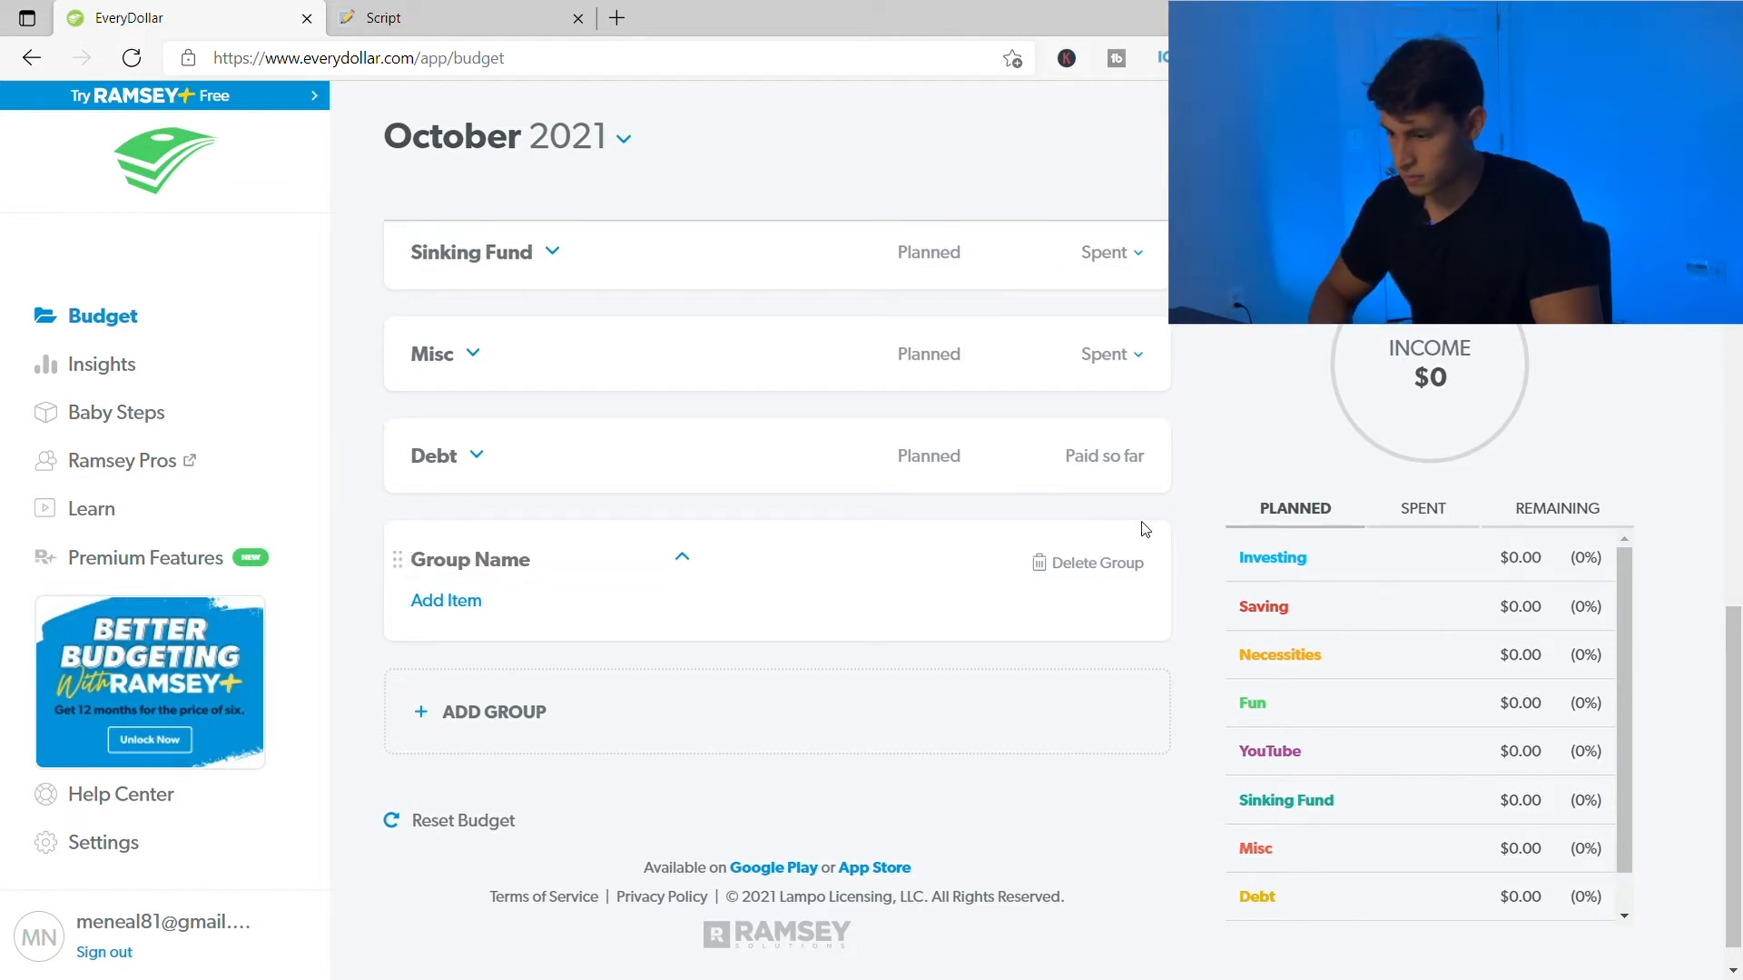
{"action": "left_click", "coordinate": [1124, 556]}
{"action": "left_click", "coordinate": [885, 364]}
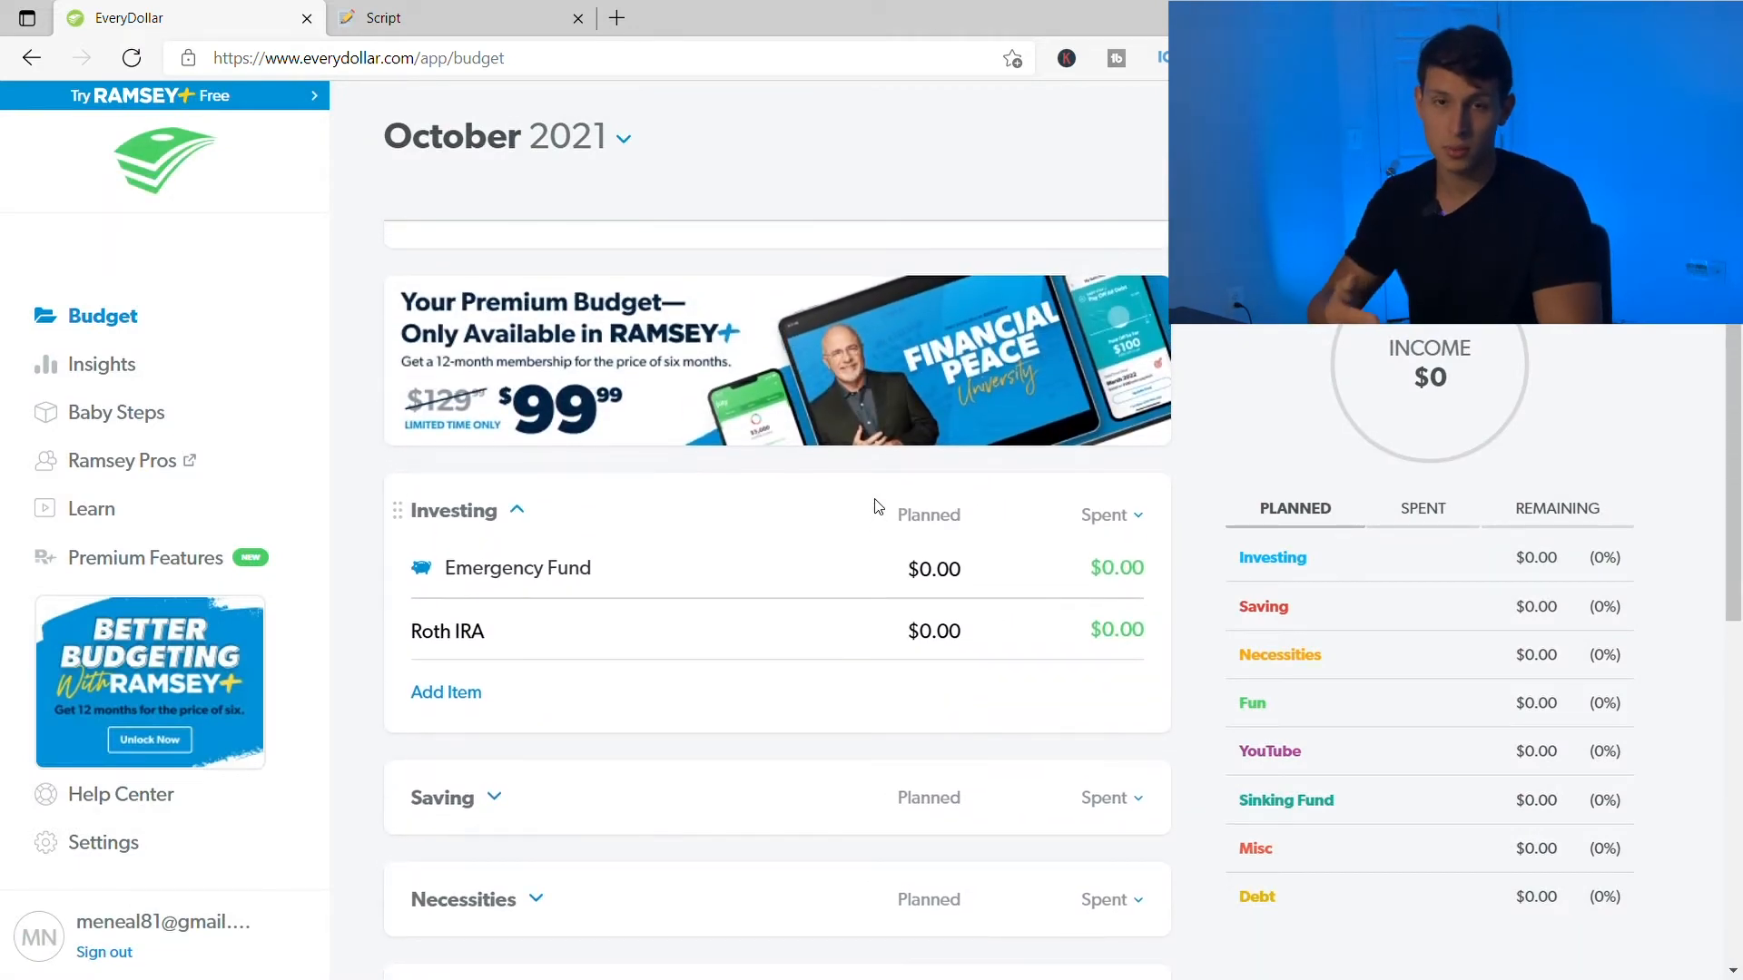
- Review the YouTube and Misc. income lines under October Income, each planned at $0.00
{"action": "scroll", "coordinate": [622, 548], "scroll_direction": "up", "scroll_amount": 4}
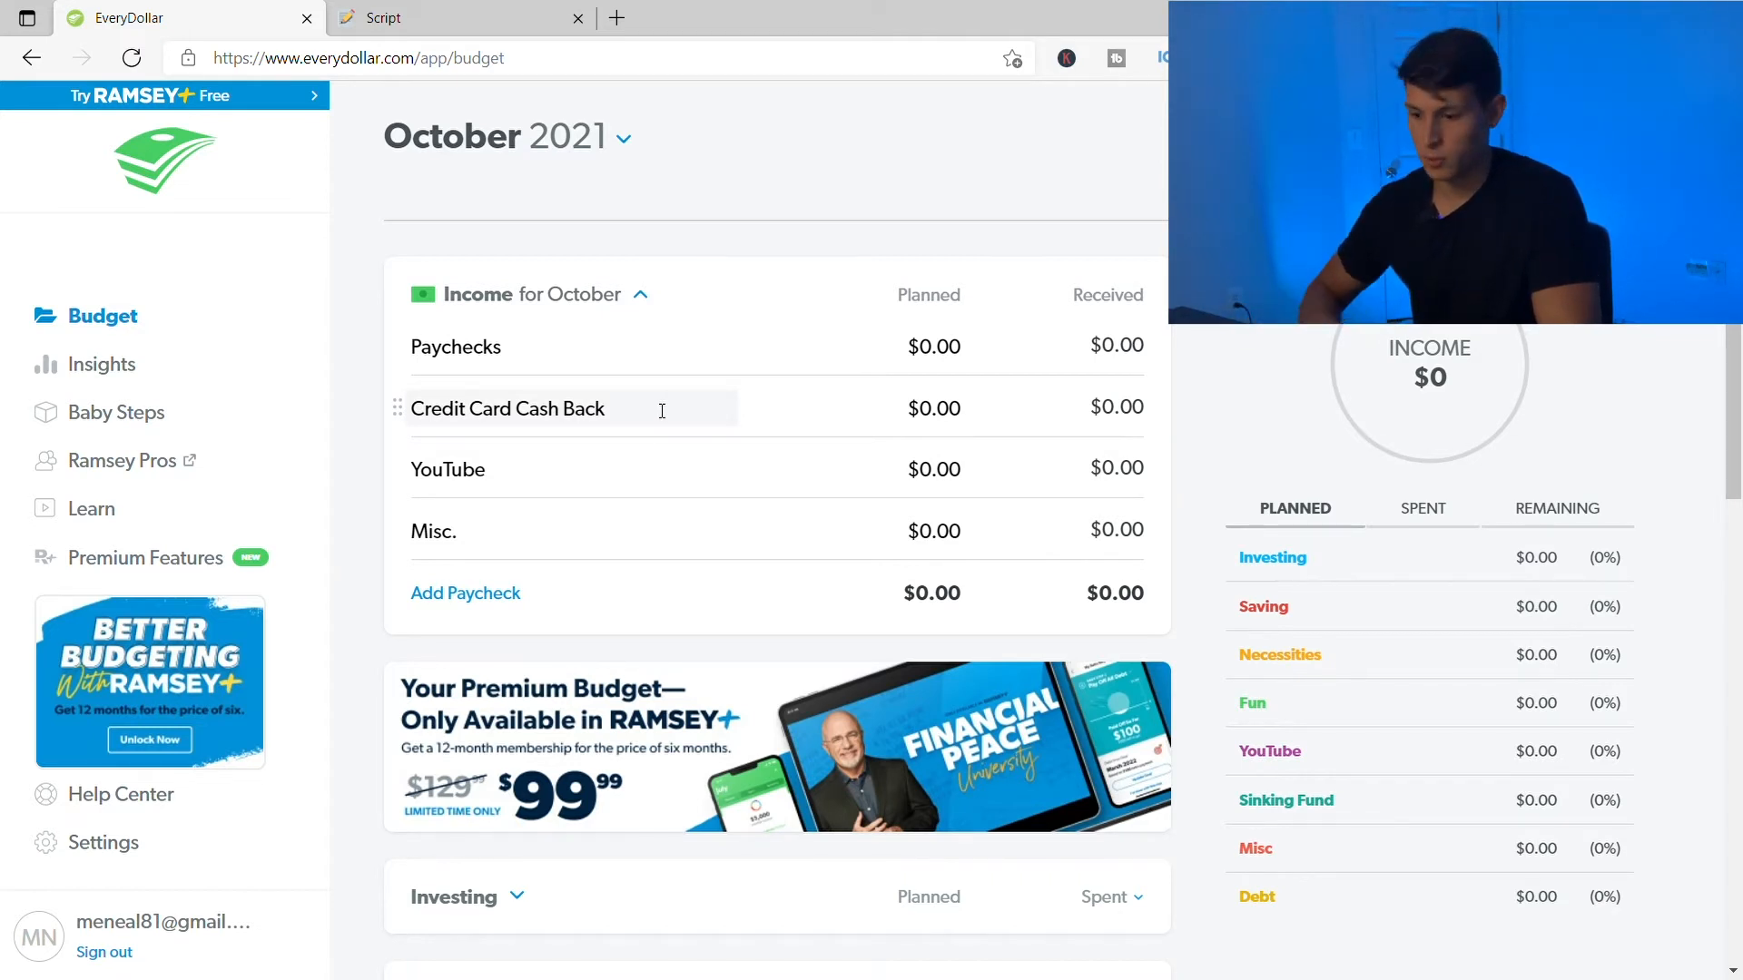
{"action": "left_click", "coordinate": [494, 474]}
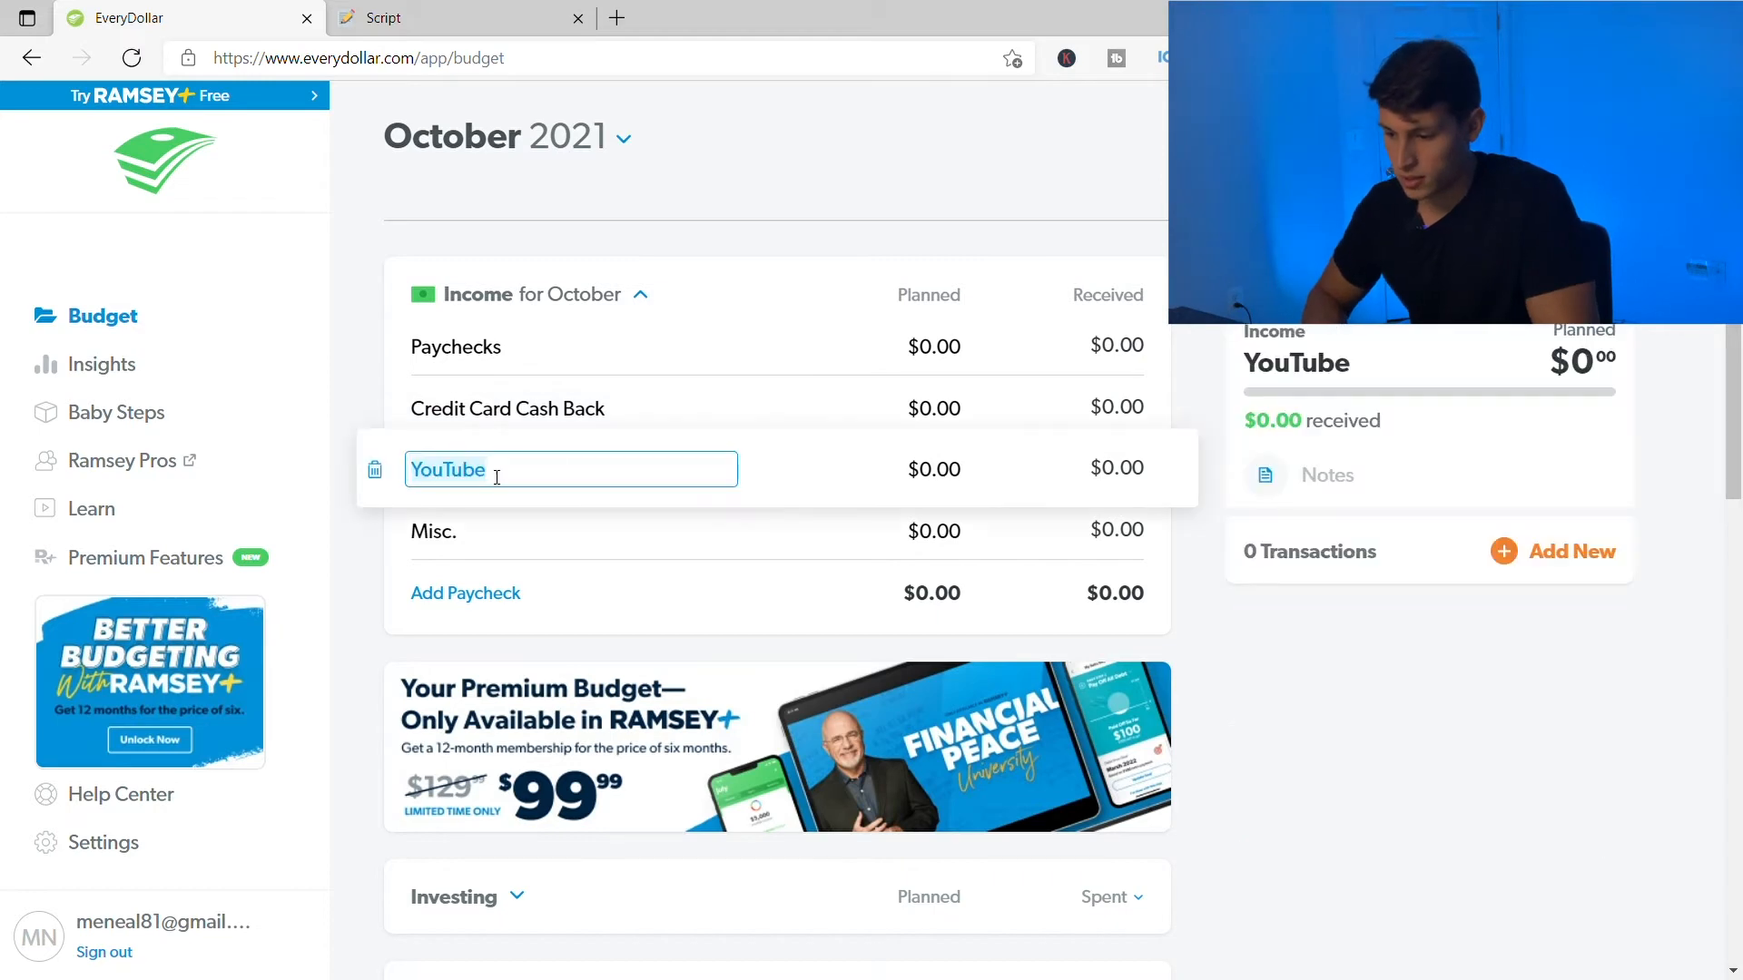
{"action": "left_click", "coordinate": [357, 372]}
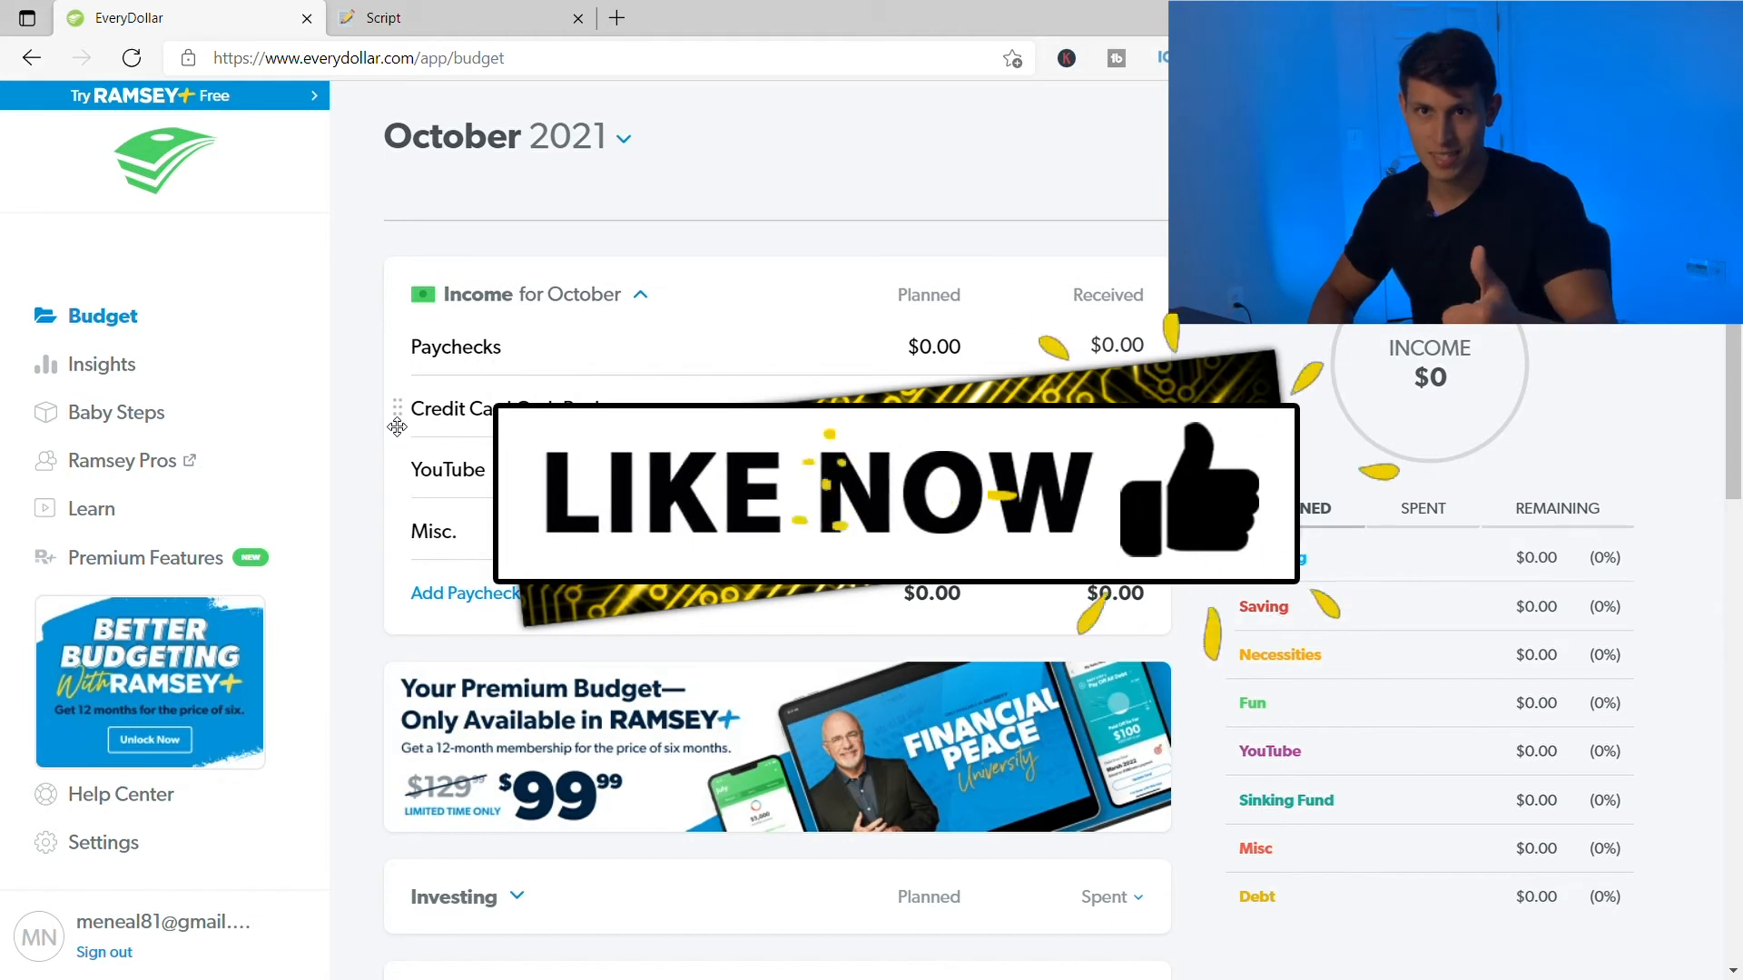
{"action": "left_click", "coordinate": [483, 535]}
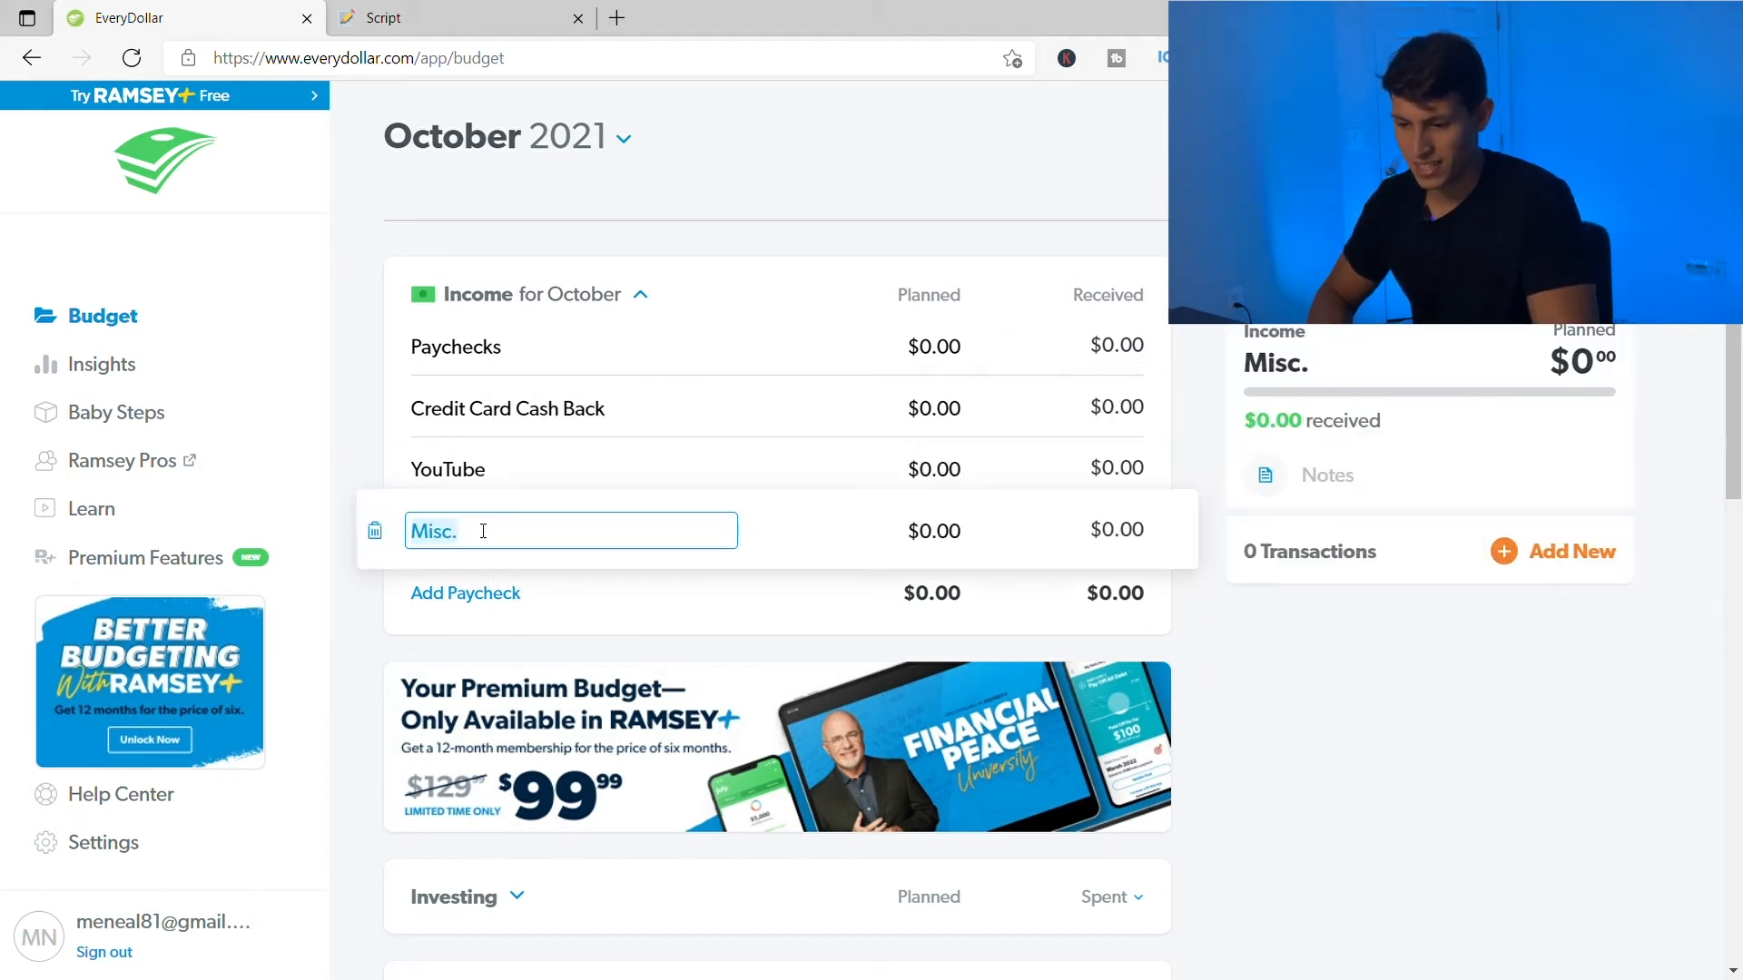
{"action": "left_click", "coordinate": [368, 425]}
{"action": "scroll", "coordinate": [717, 530], "scroll_direction": "down", "scroll_amount": 1}
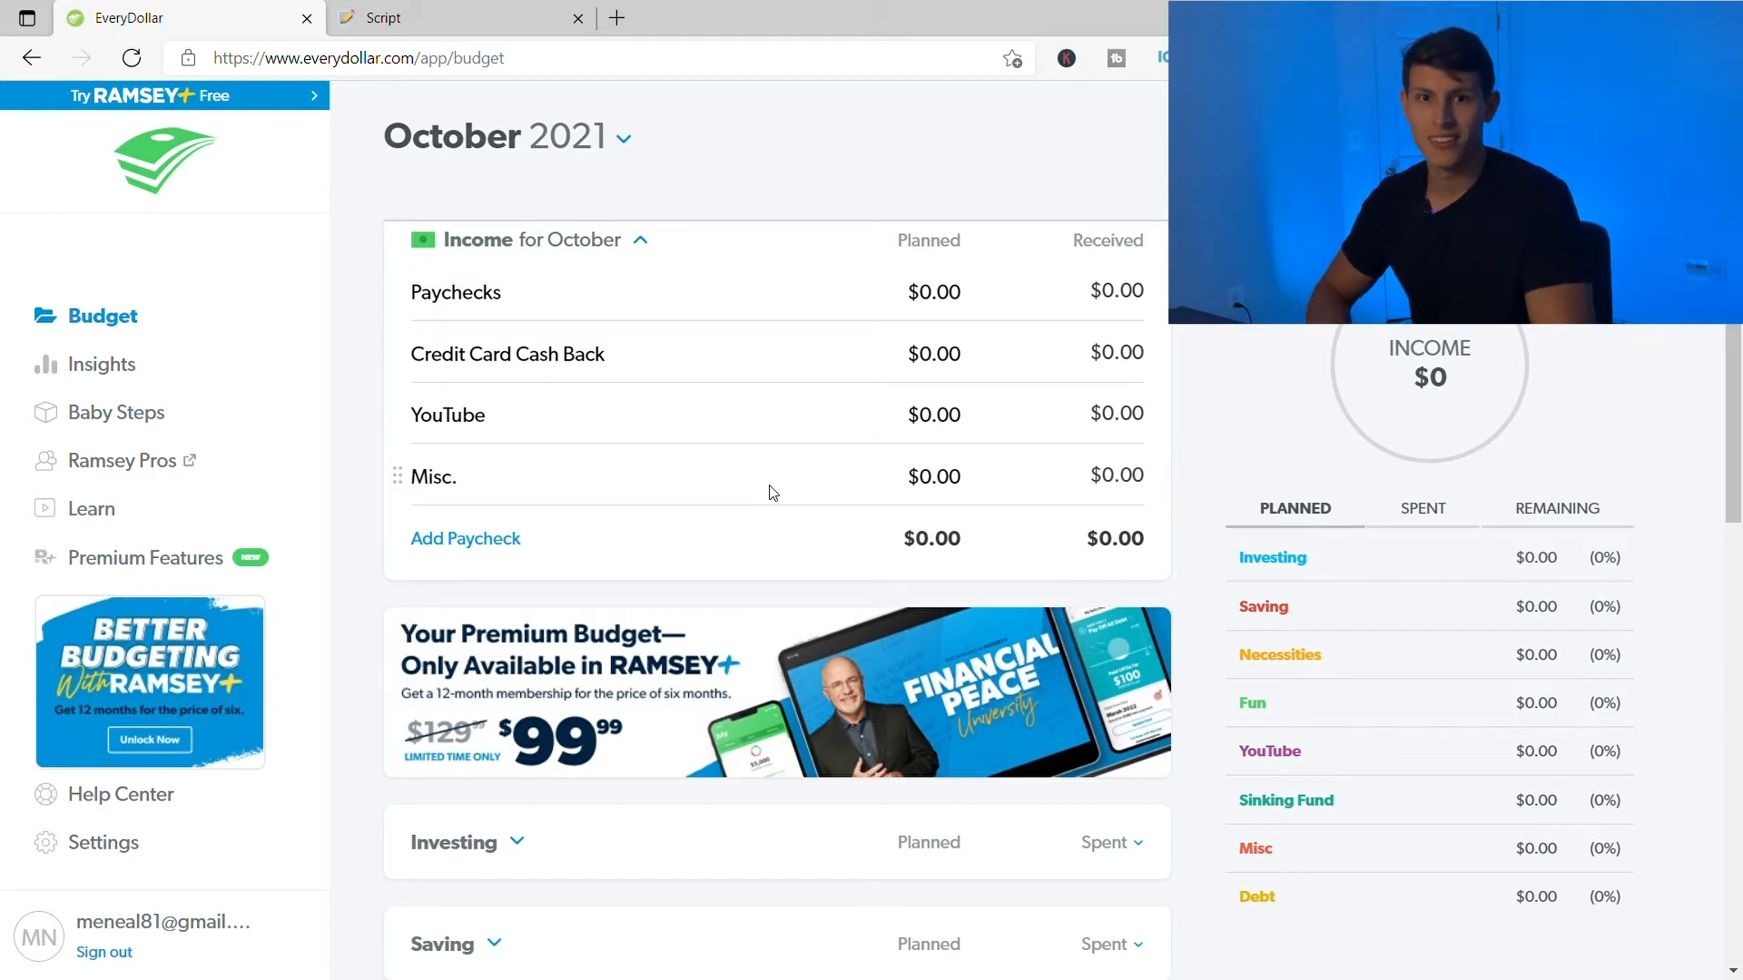
{"action": "scroll", "coordinate": [486, 556], "scroll_direction": "down", "scroll_amount": 1}
{"action": "scroll", "coordinate": [486, 556], "scroll_direction": "up", "scroll_amount": 1}
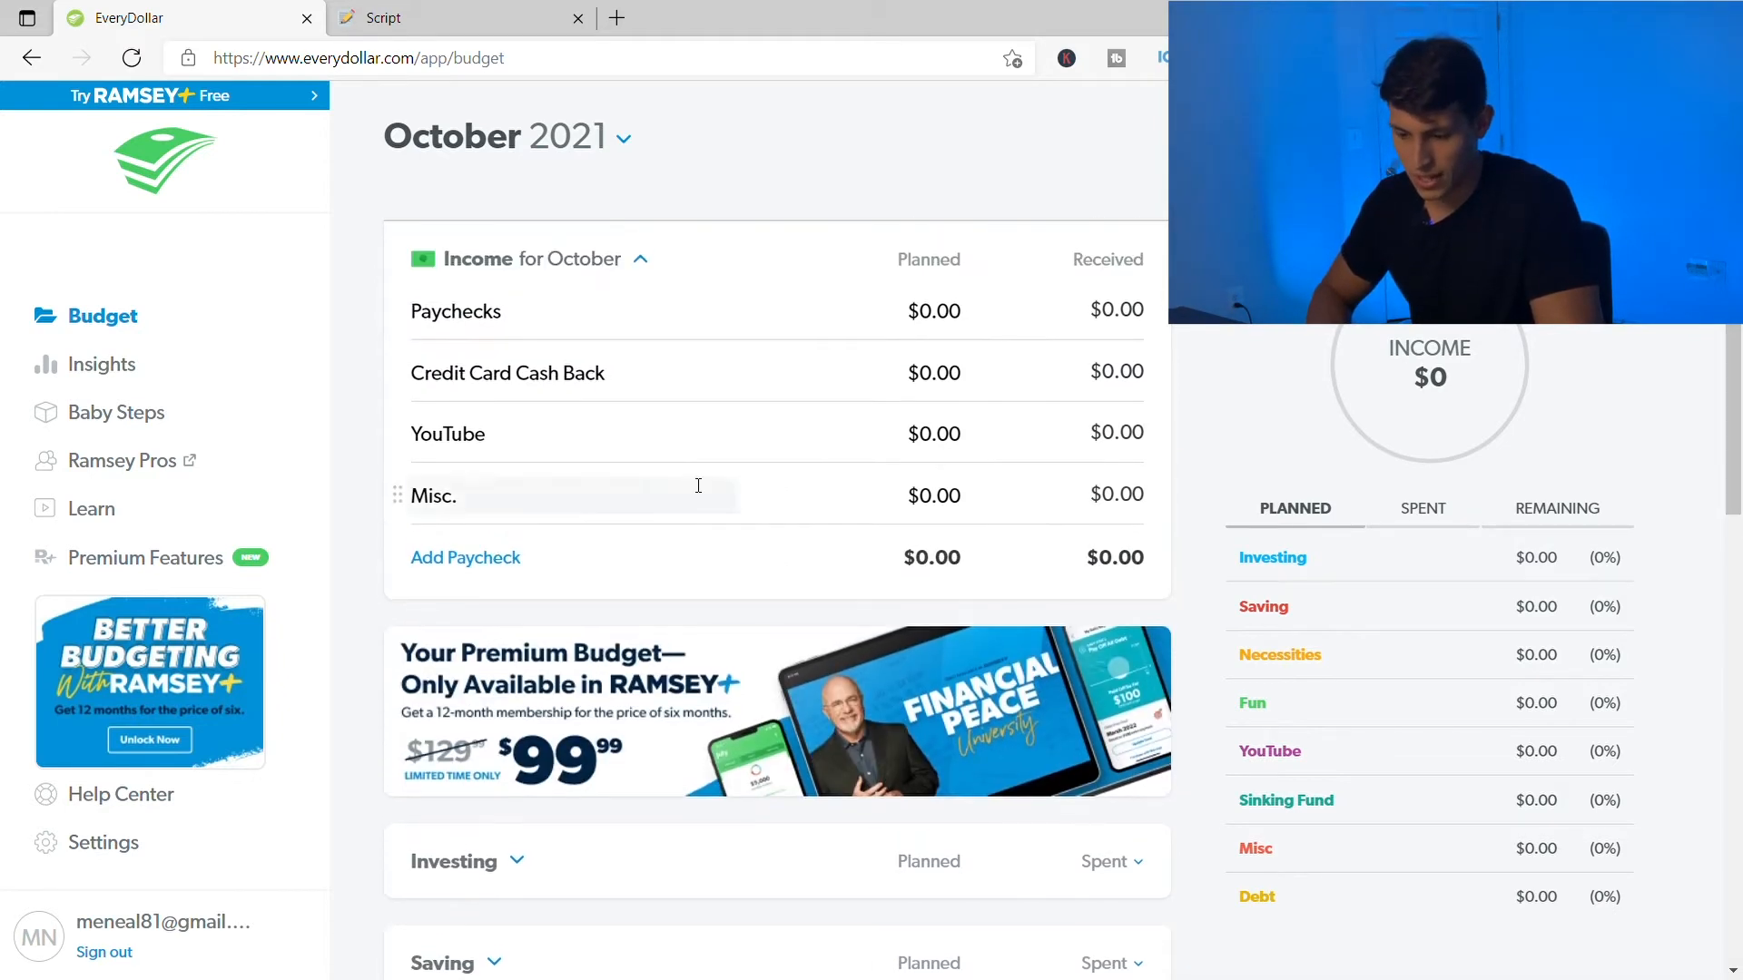
{"action": "scroll", "coordinate": [714, 383], "scroll_direction": "up", "scroll_amount": 1}
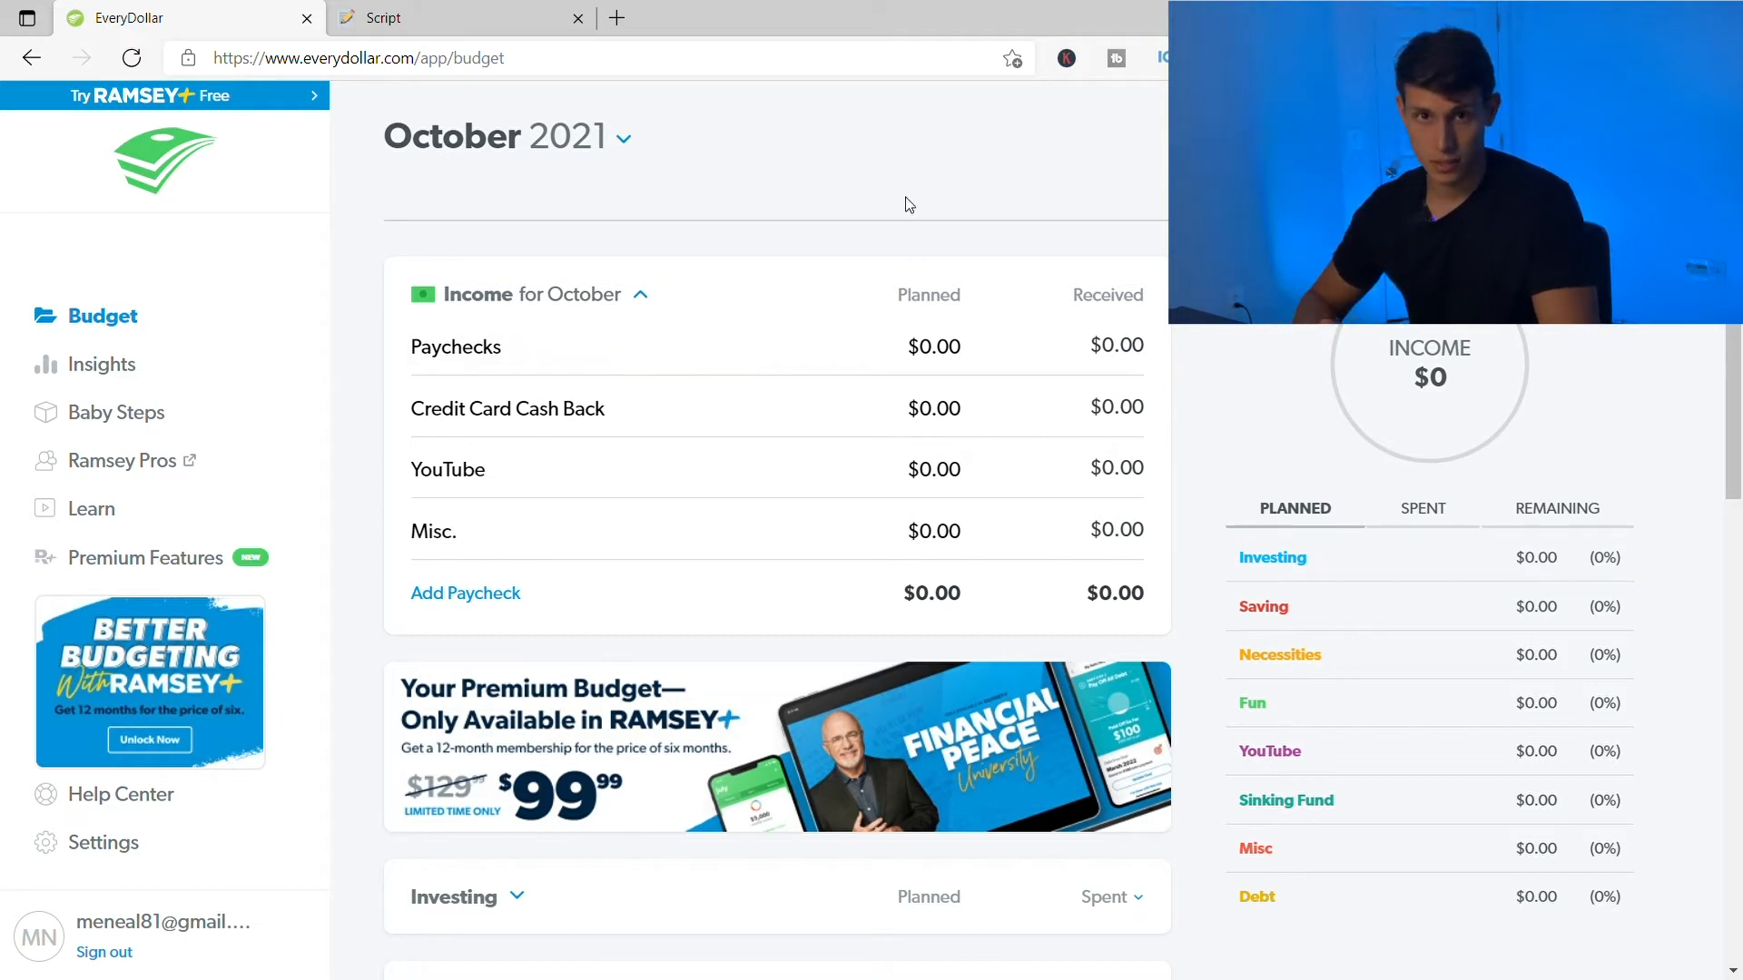
- Enter 3000 as the Paychecks planned amount, leaving $3,000.00 to budget
{"action": "left_click", "coordinate": [937, 347]}
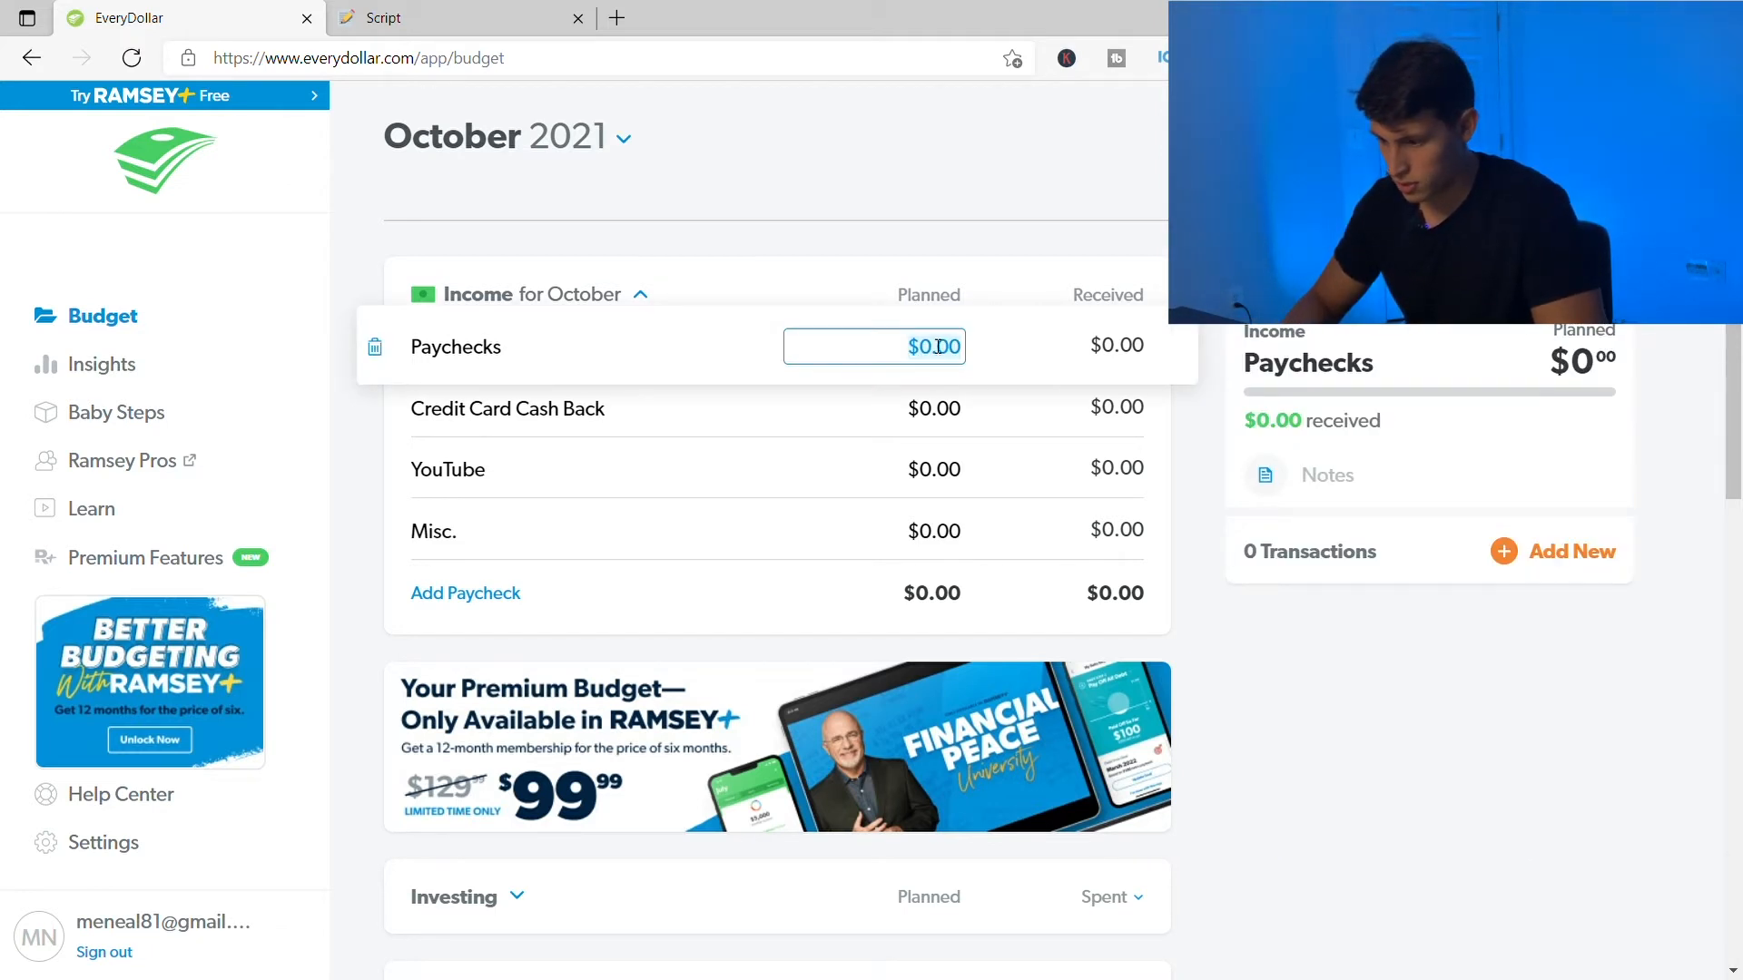
{"action": "type", "text": "3000"}
{"action": "left_click", "coordinate": [404, 188]}
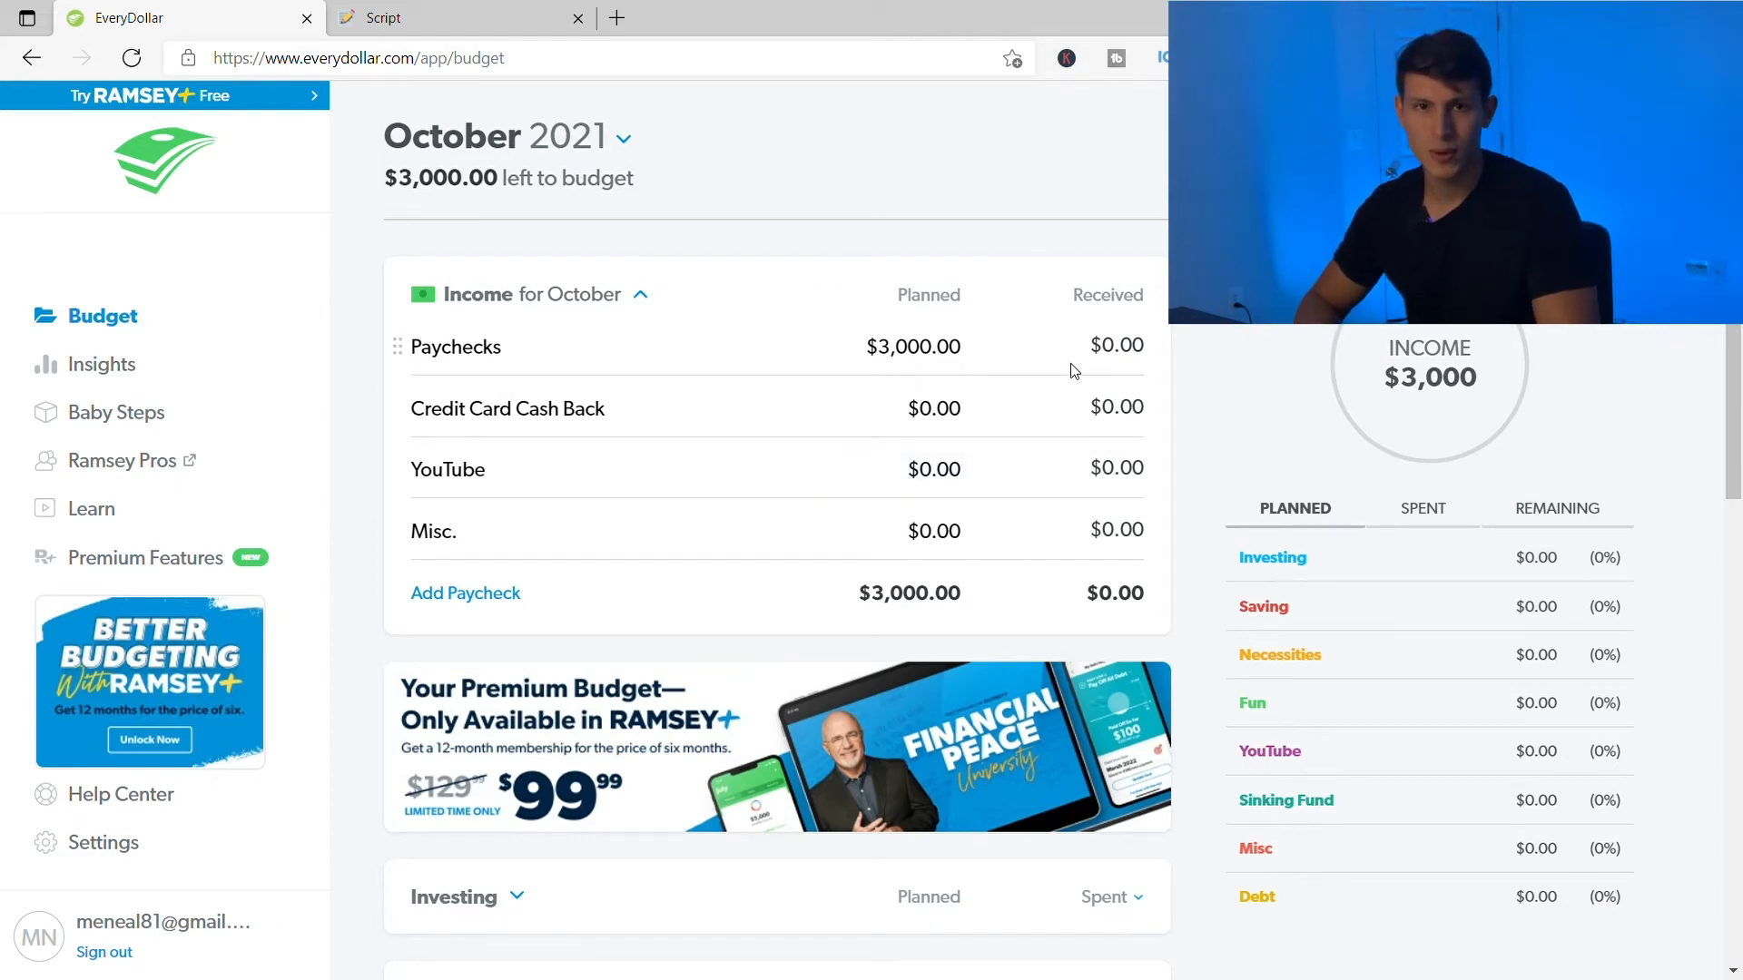
{"action": "scroll", "coordinate": [697, 603], "scroll_direction": "down", "scroll_amount": 7}
{"action": "scroll", "coordinate": [699, 607], "scroll_direction": "down", "scroll_amount": 5}
{"action": "scroll", "coordinate": [699, 606], "scroll_direction": "up", "scroll_amount": 1}
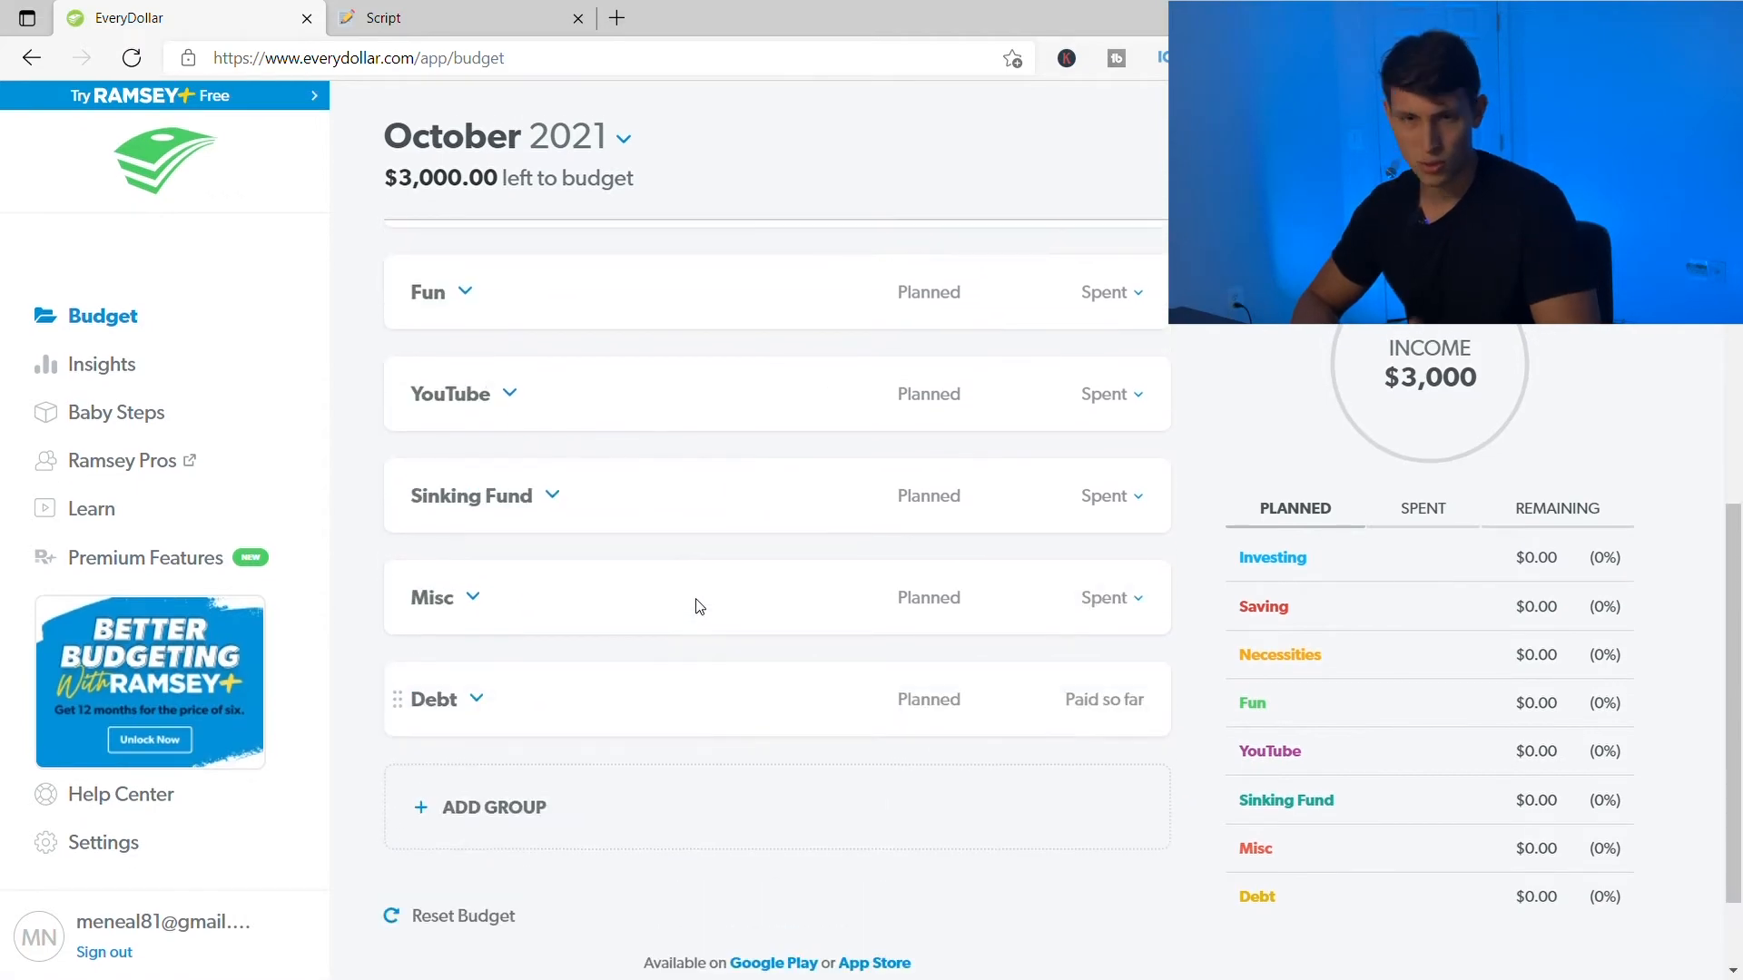
{"action": "scroll", "coordinate": [961, 432], "scroll_direction": "up", "scroll_amount": 10}
{"action": "scroll", "coordinate": [961, 432], "scroll_direction": "down", "scroll_amount": 5}
- Expand the Investing group and enter $500 as the Roth IRA planned amount
{"action": "left_click", "coordinate": [517, 504]}
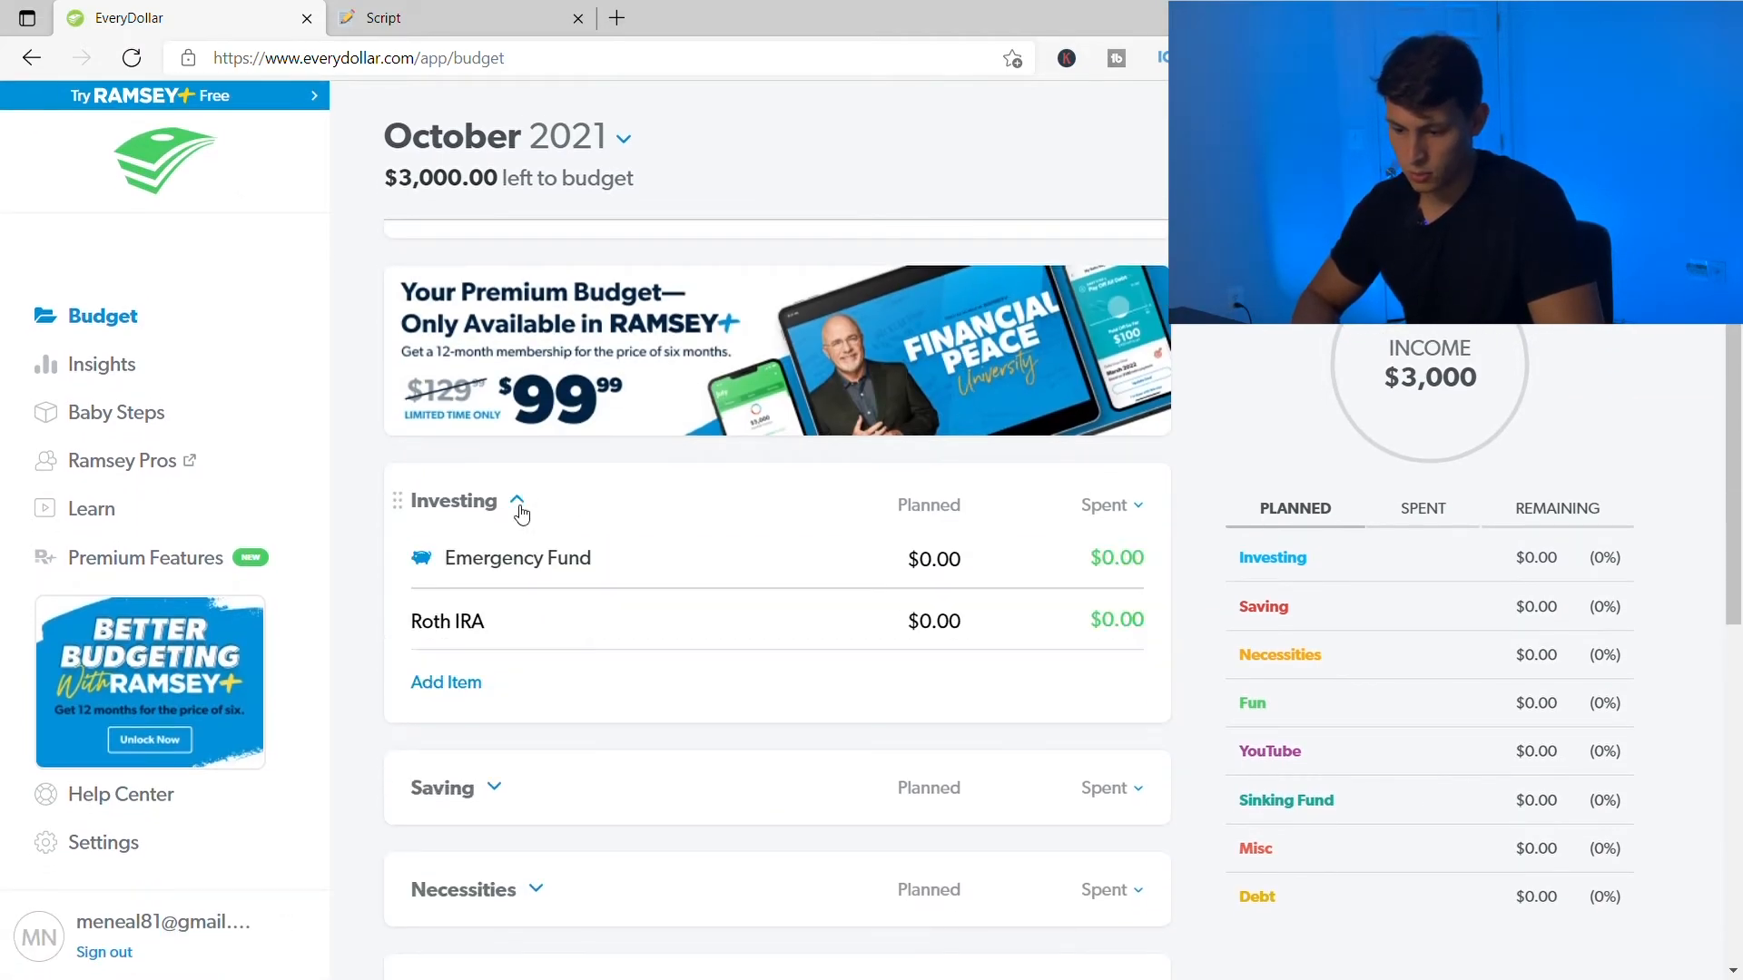
{"action": "scroll", "coordinate": [896, 631], "scroll_direction": "down", "scroll_amount": 2}
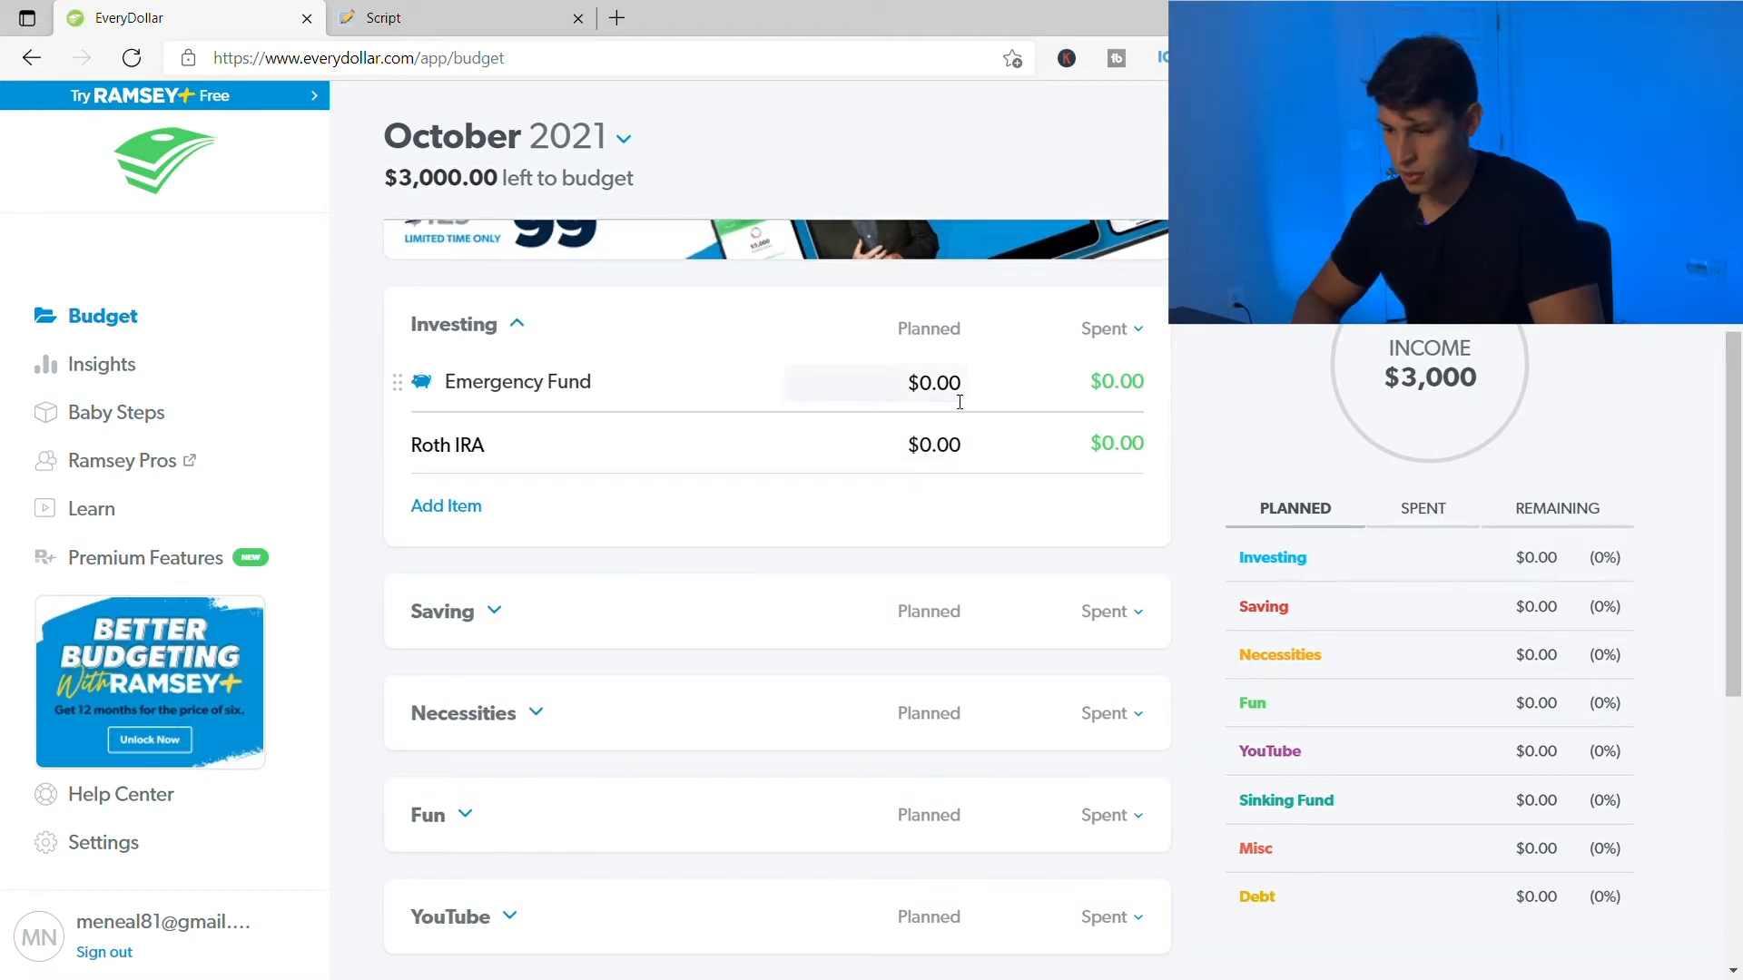
{"action": "left_click", "coordinate": [942, 442]}
{"action": "type", "text": "500"}
{"action": "key", "text": "Tab"}
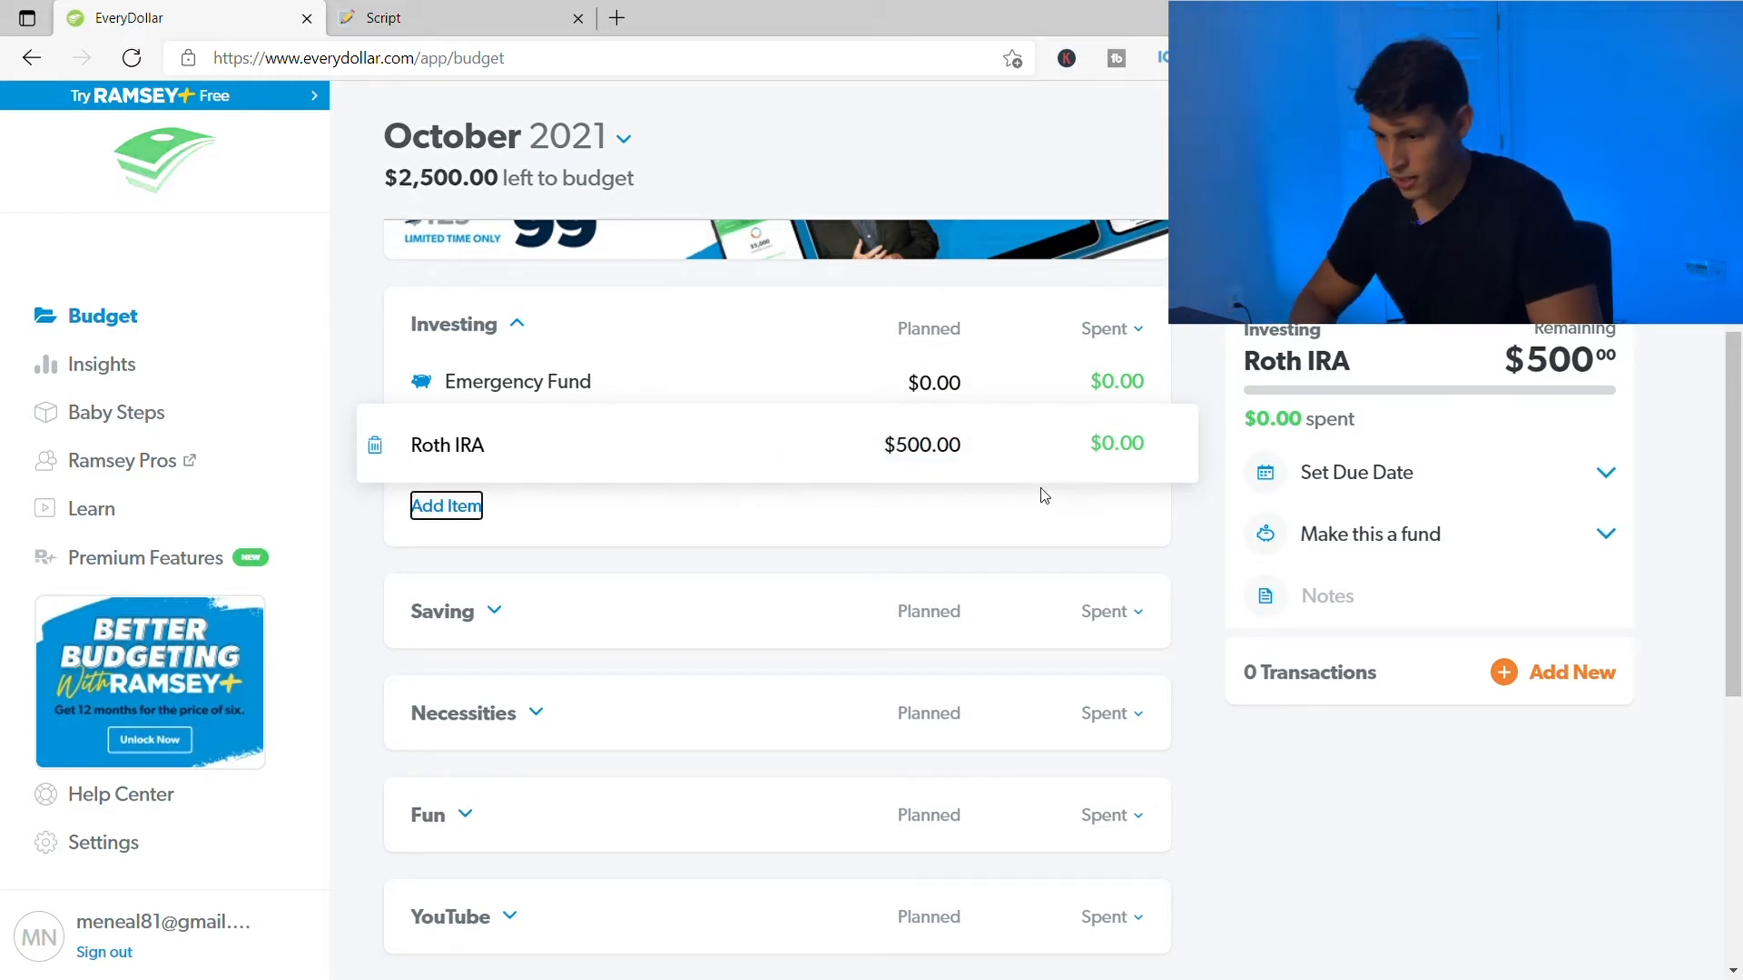
- Check the $2,500.00 left to budget figure and open the Roth IRA line's details
{"action": "left_click_drag", "start_coordinate": [367, 182], "coordinate": [502, 177]}
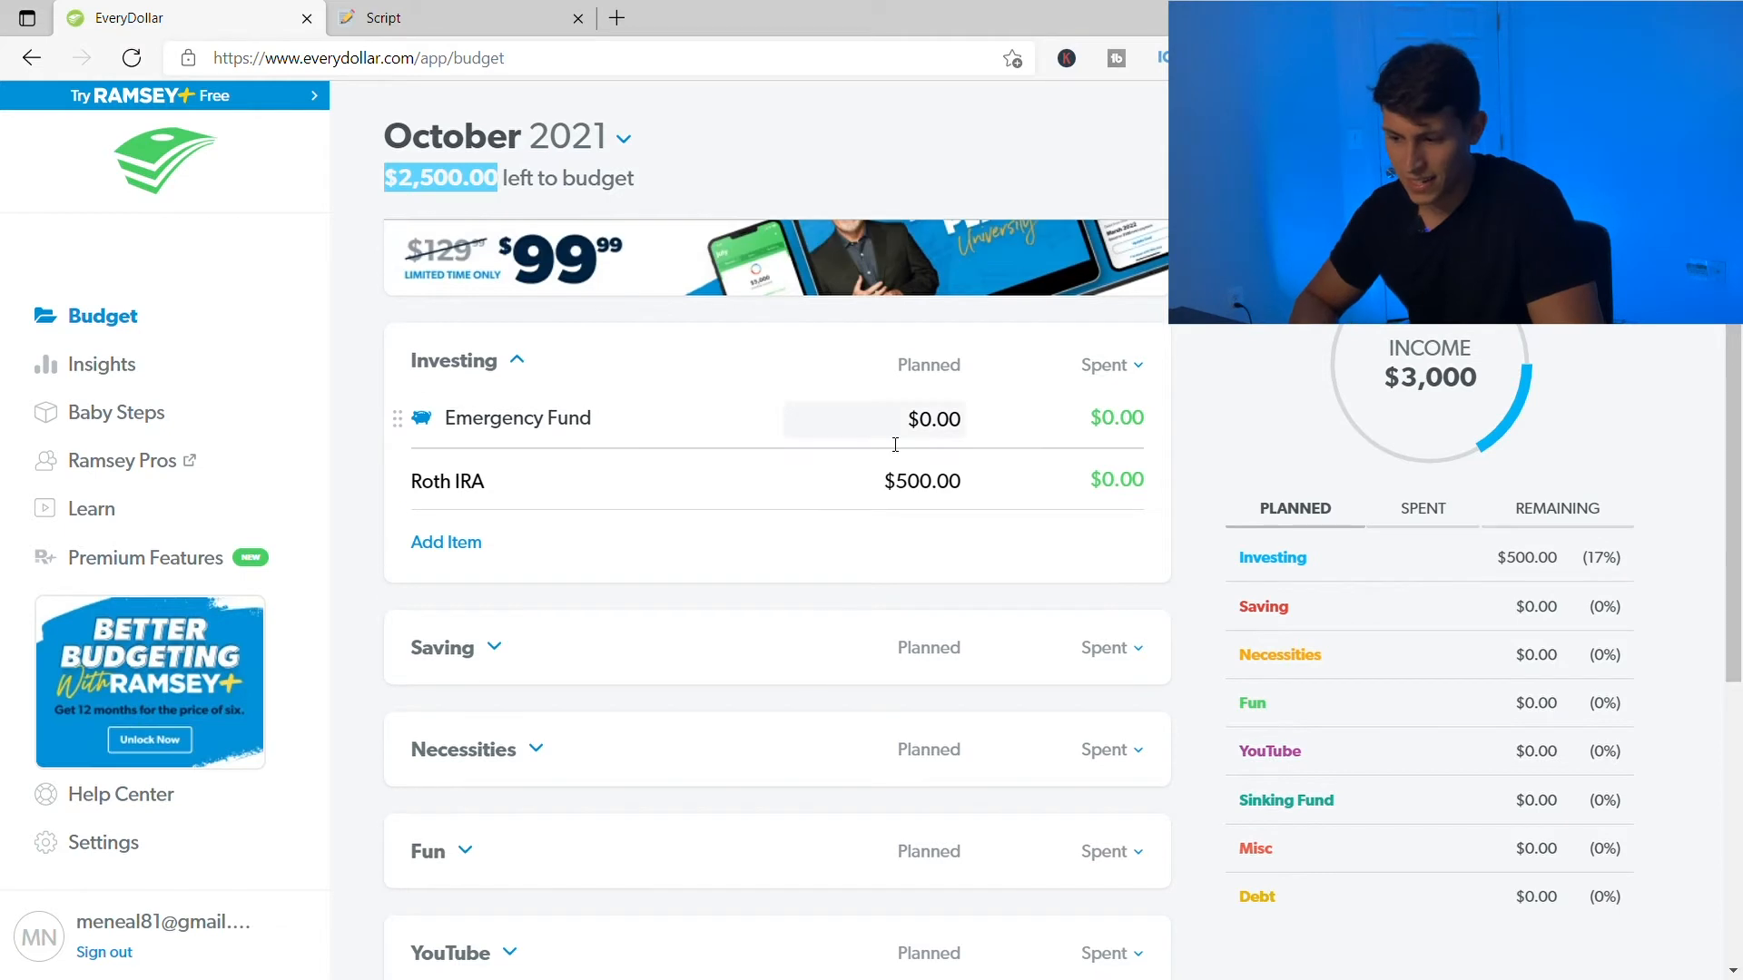
{"action": "left_click", "coordinate": [904, 465]}
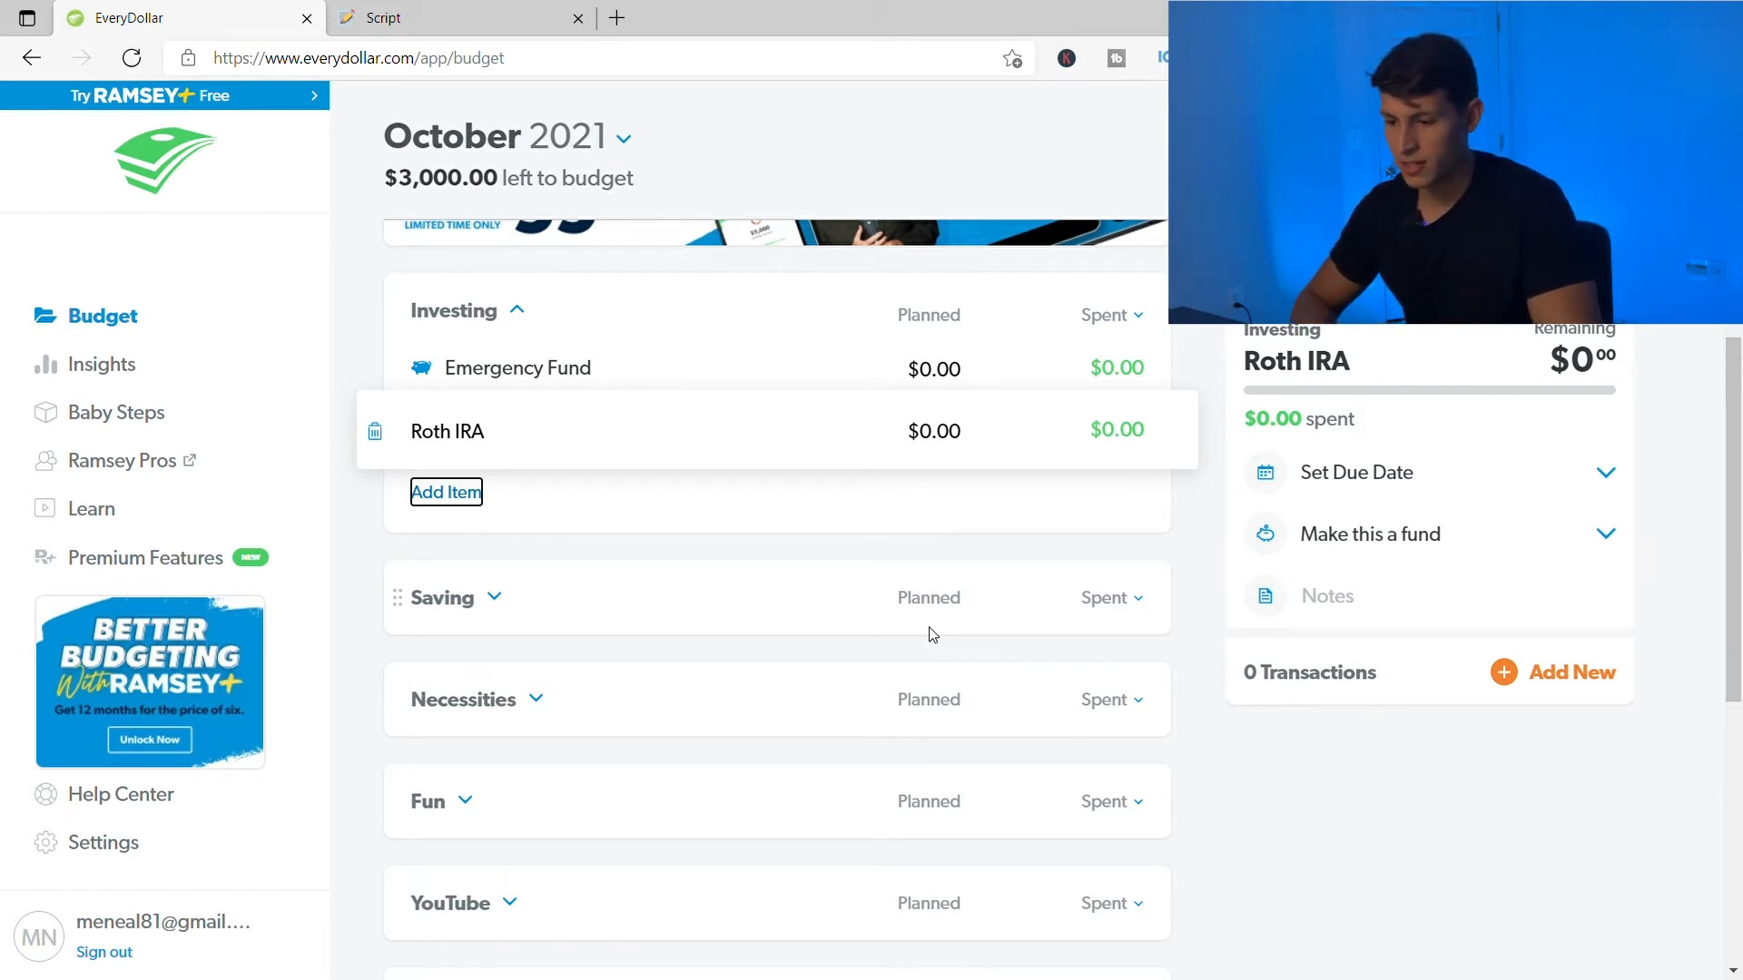
{"action": "scroll", "coordinate": [932, 635], "scroll_direction": "up", "scroll_amount": 1}
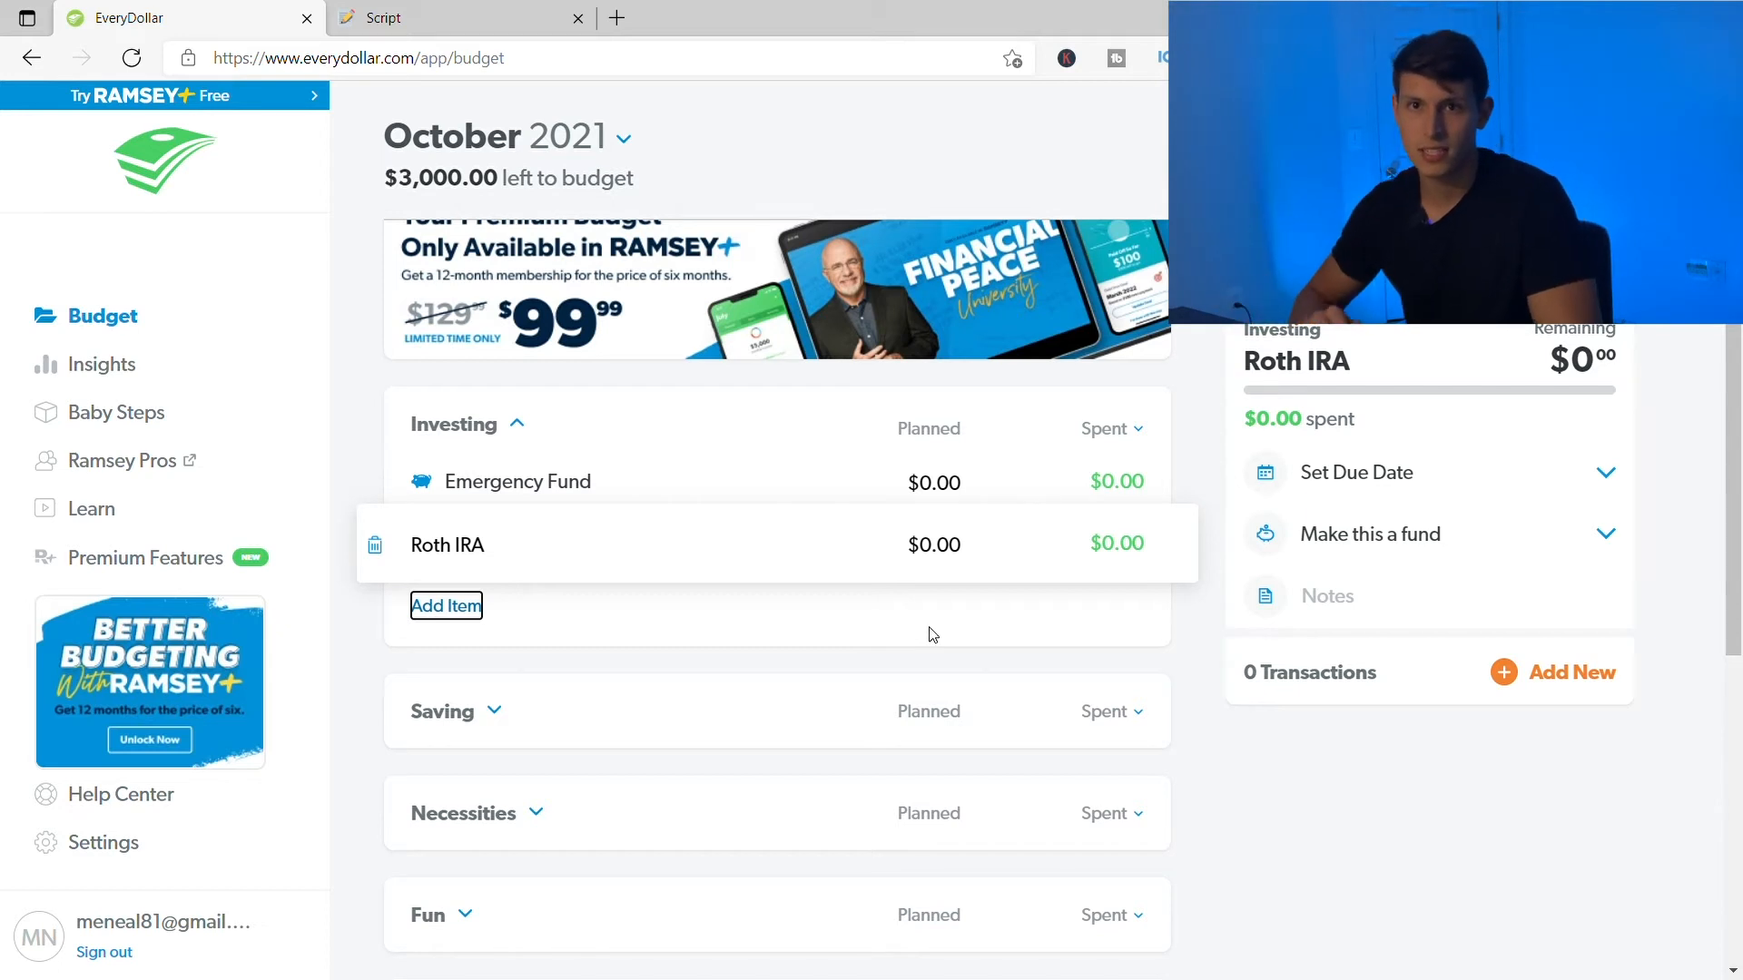
{"action": "scroll", "coordinate": [932, 635], "scroll_direction": "up", "scroll_amount": 2}
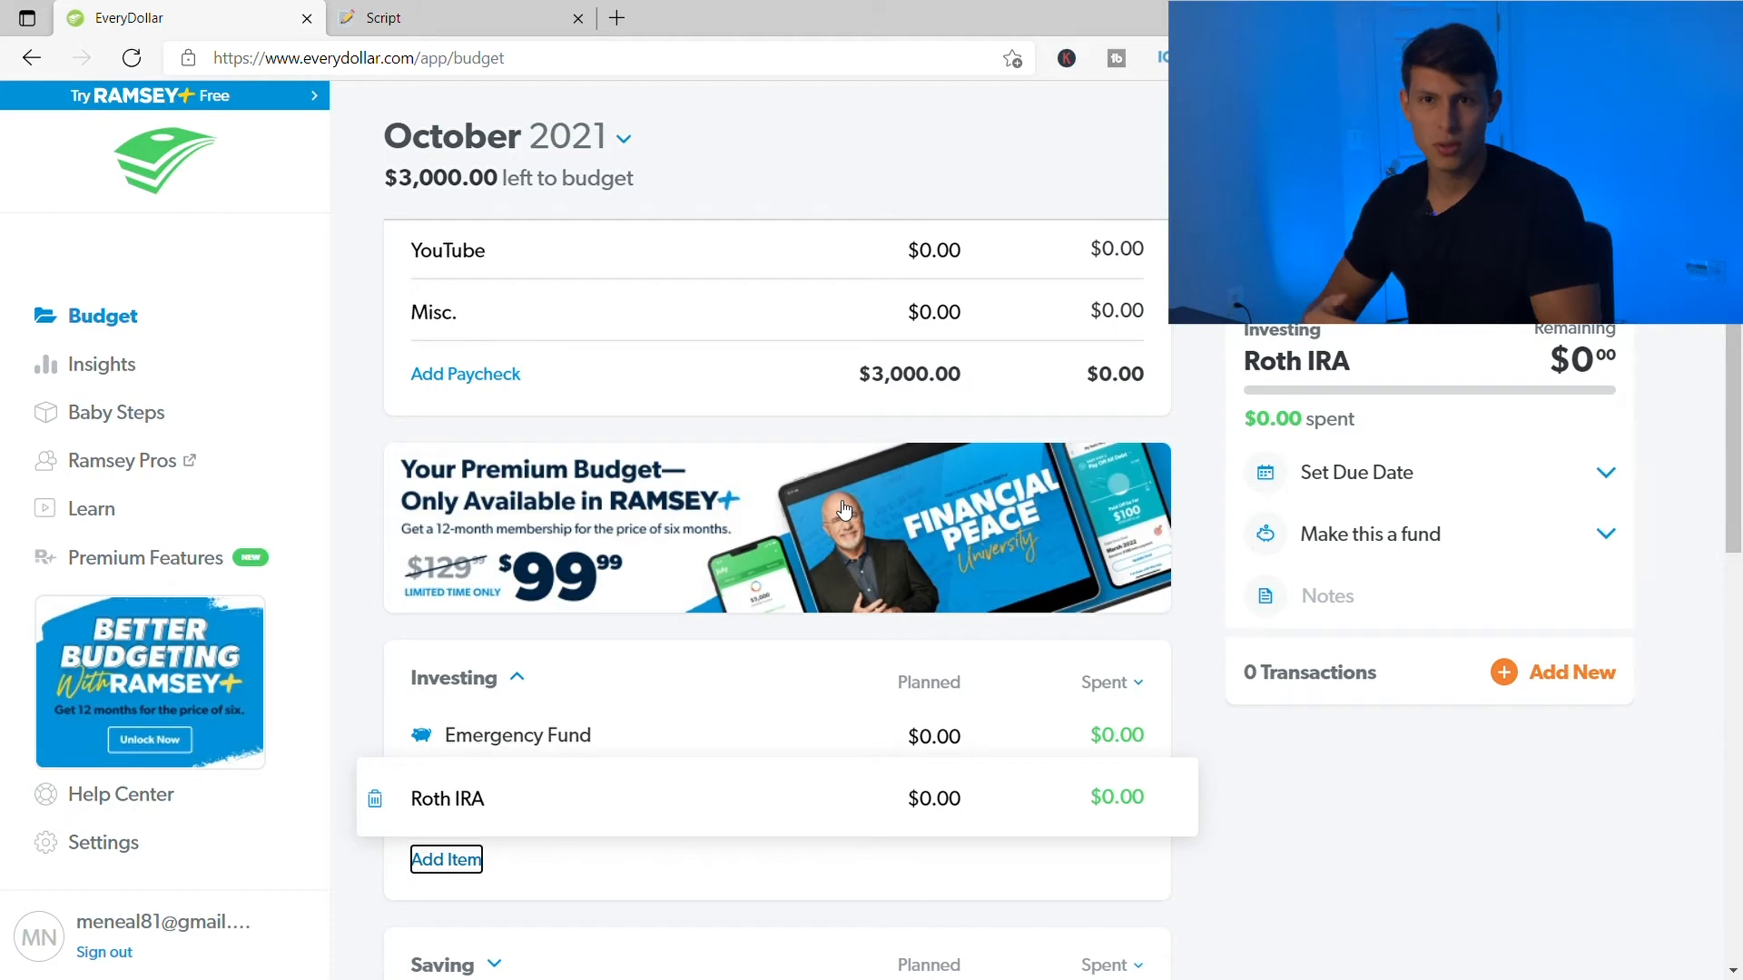
- Deselect Roth IRA and return to Income, showing $3,000.00 left to budget
{"action": "scroll", "coordinate": [726, 541], "scroll_direction": "up", "scroll_amount": 2}
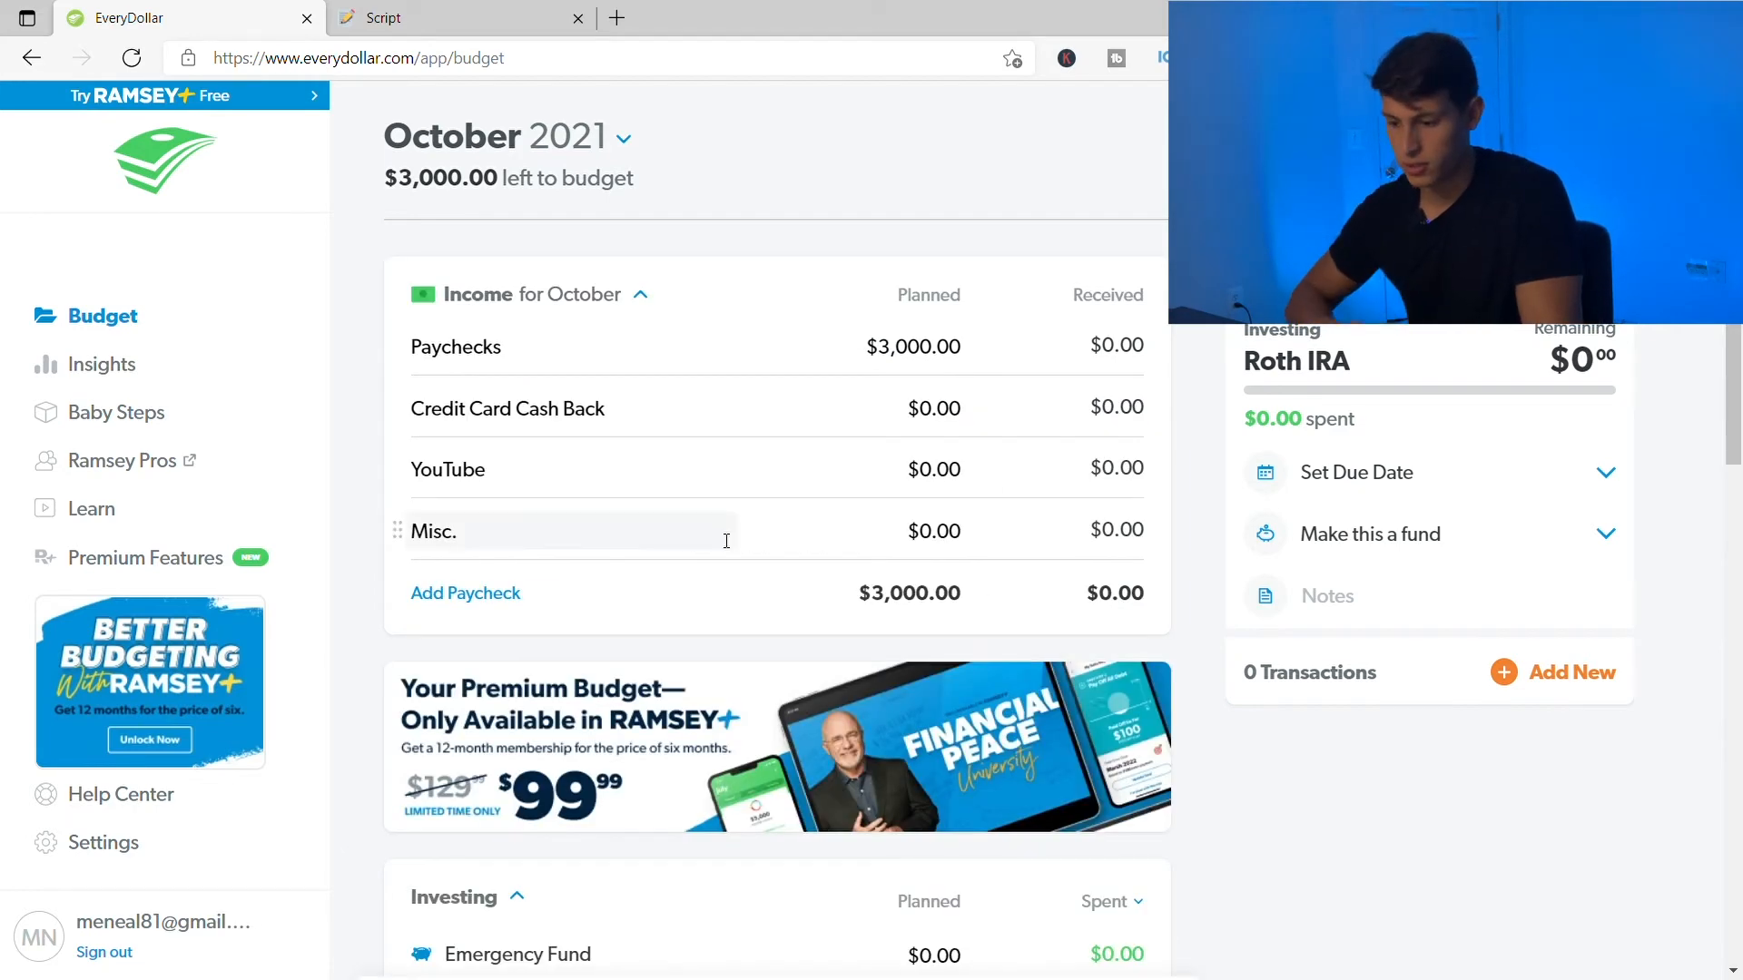
{"action": "scroll", "coordinate": [563, 558], "scroll_direction": "down", "scroll_amount": 15}
{"action": "left_click", "coordinate": [409, 582]}
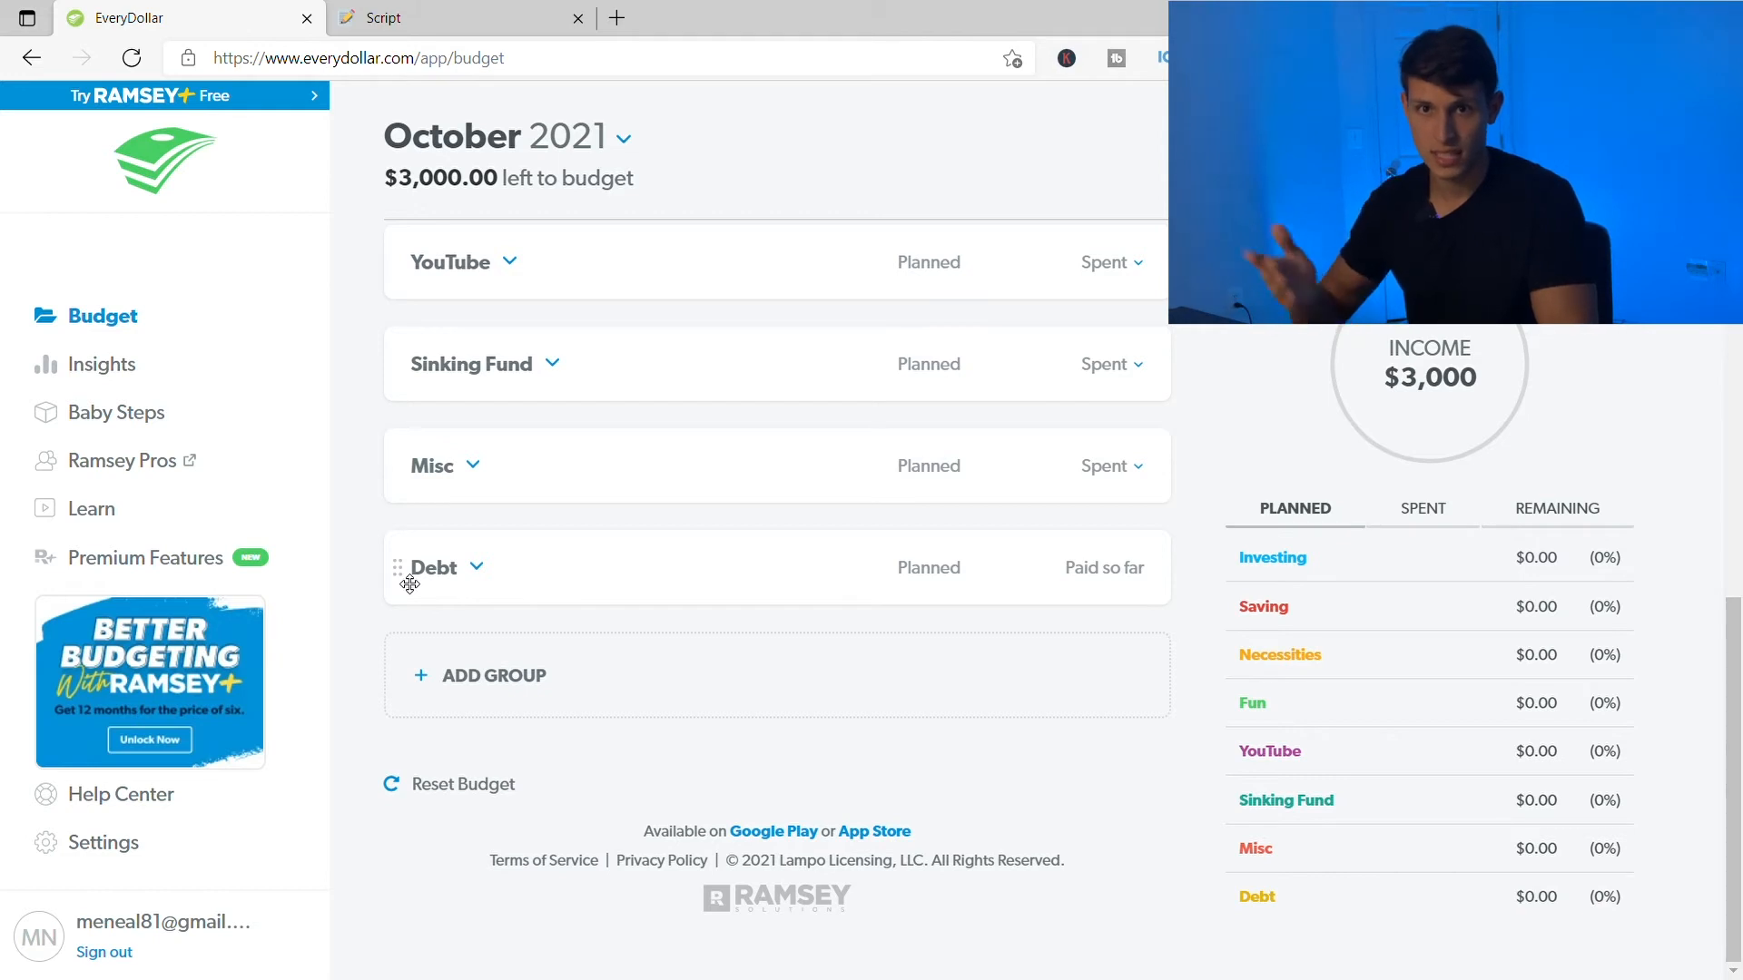
{"action": "scroll", "coordinate": [410, 585], "scroll_direction": "up", "scroll_amount": 1}
{"action": "scroll", "coordinate": [754, 430], "scroll_direction": "up", "scroll_amount": 5}
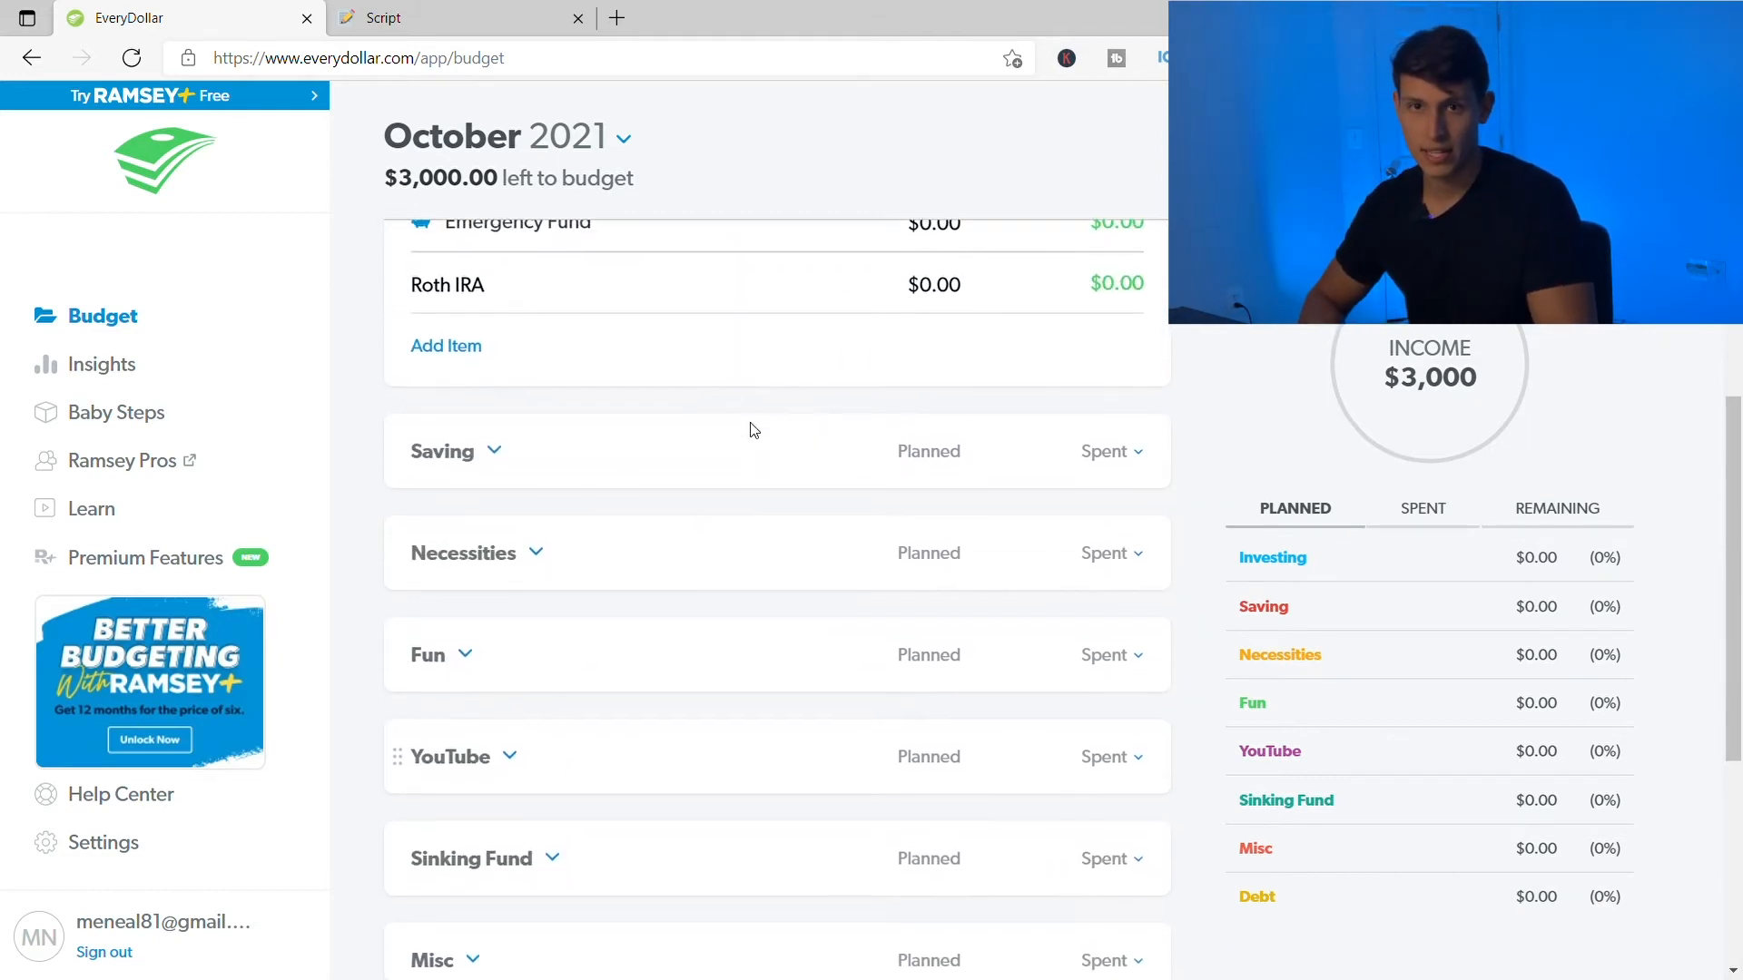
{"action": "scroll", "coordinate": [754, 430], "scroll_direction": "up", "scroll_amount": 2}
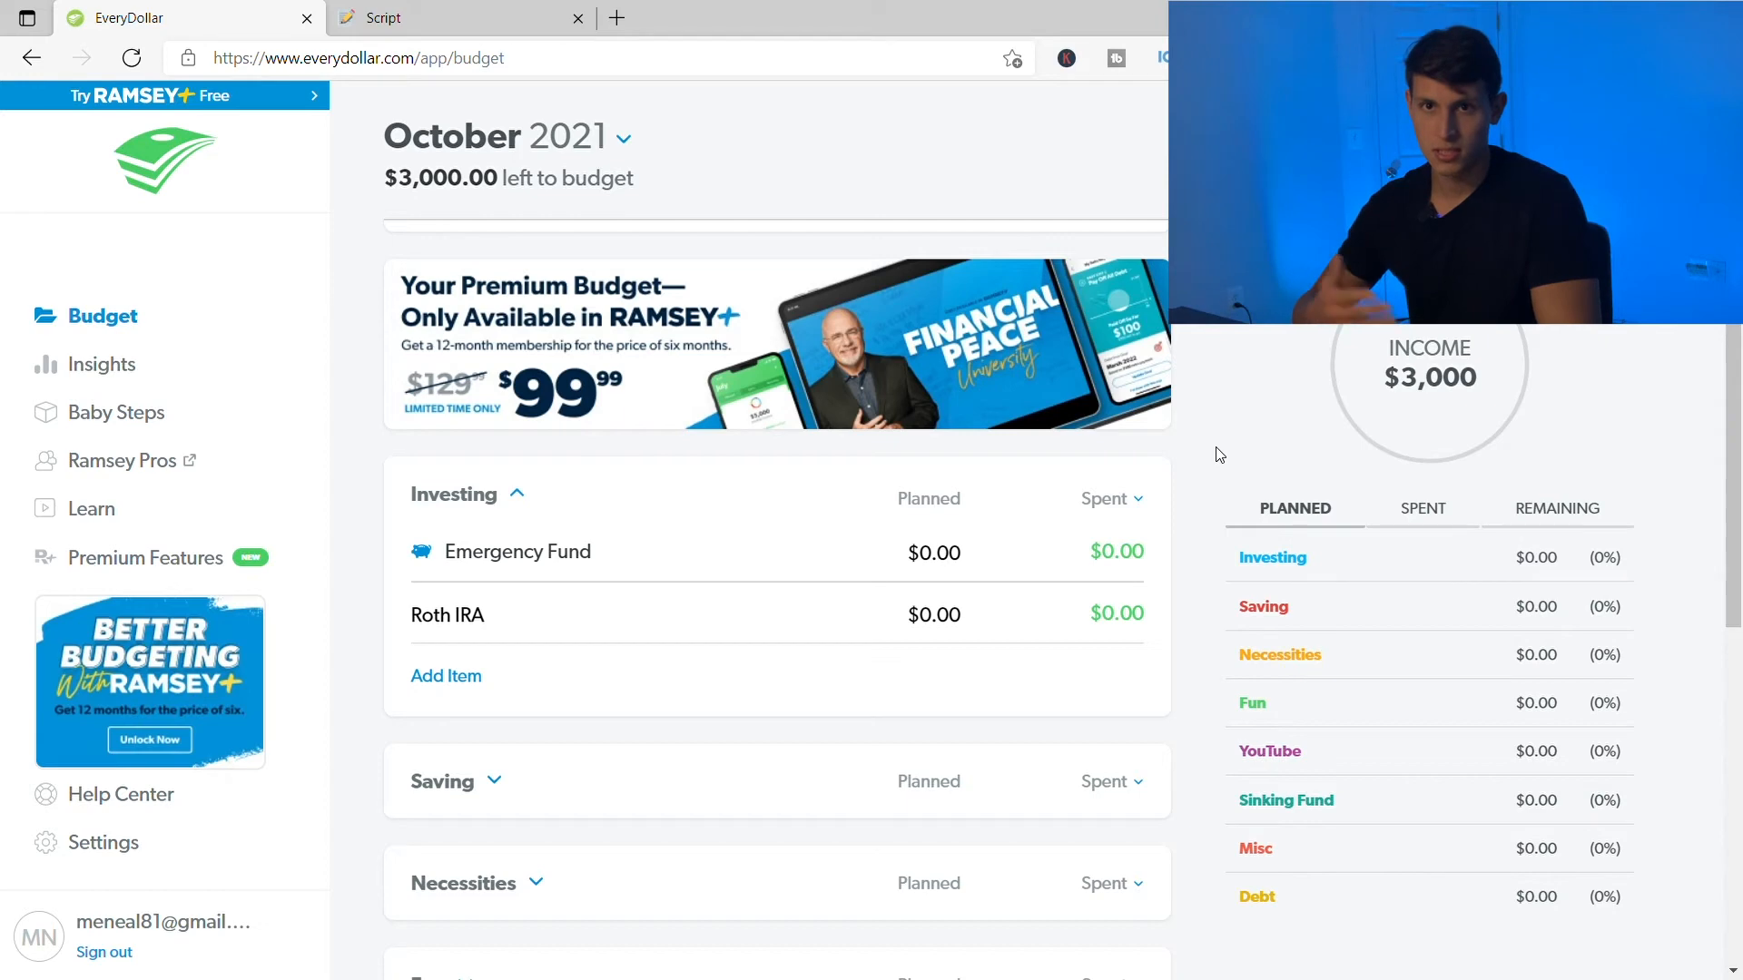
{"action": "scroll", "coordinate": [1219, 453], "scroll_direction": "up", "scroll_amount": 4}
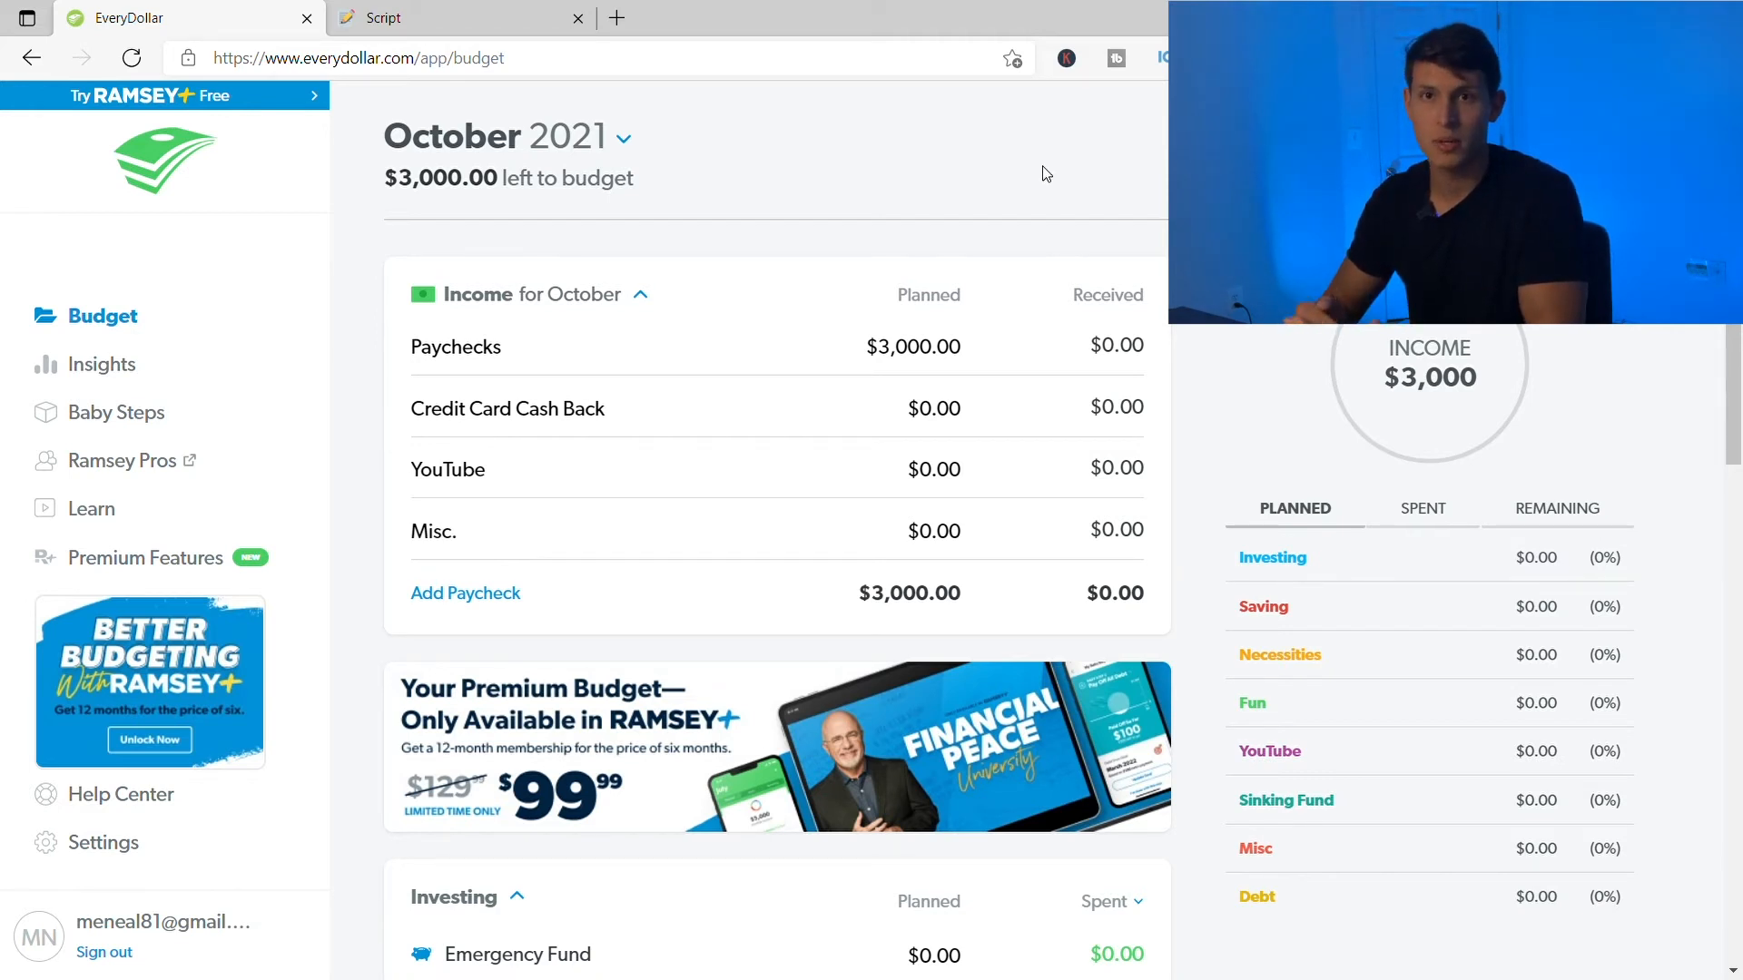
{"action": "scroll", "coordinate": [579, 486], "scroll_direction": "down", "scroll_amount": 1}
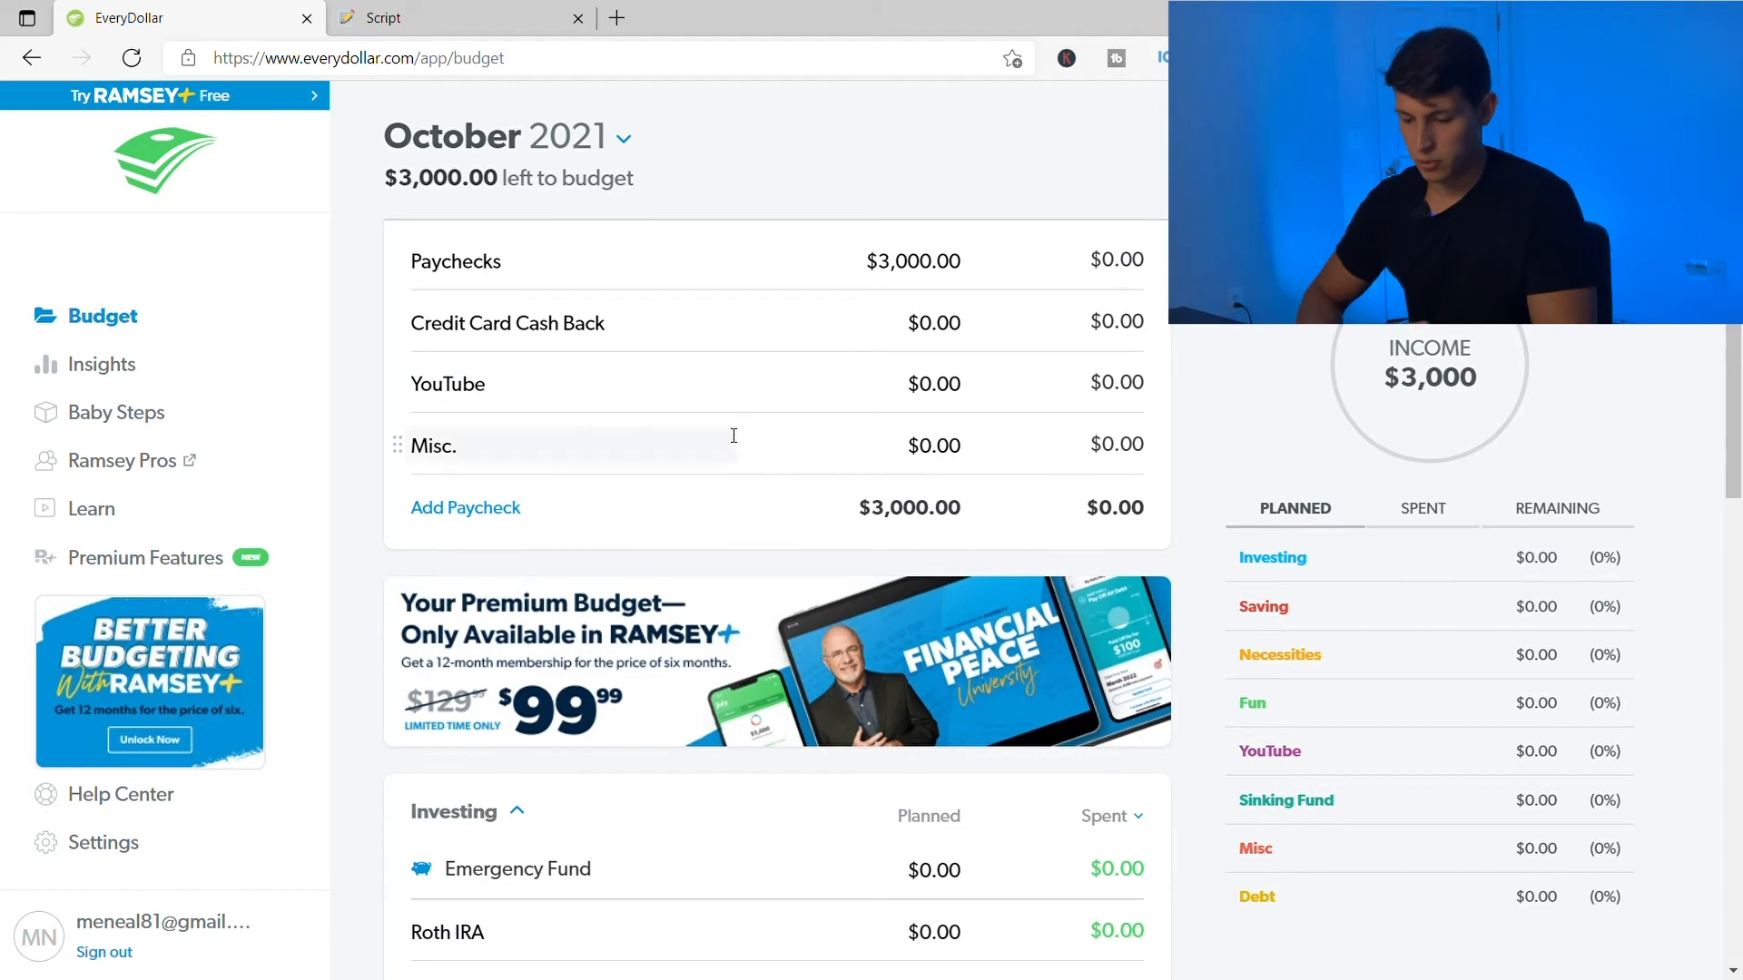
- Expand the Necessities group and open the Groceries item's details
{"action": "scroll", "coordinate": [688, 521], "scroll_direction": "down", "scroll_amount": 2}
{"action": "scroll", "coordinate": [691, 524], "scroll_direction": "down", "scroll_amount": 5}
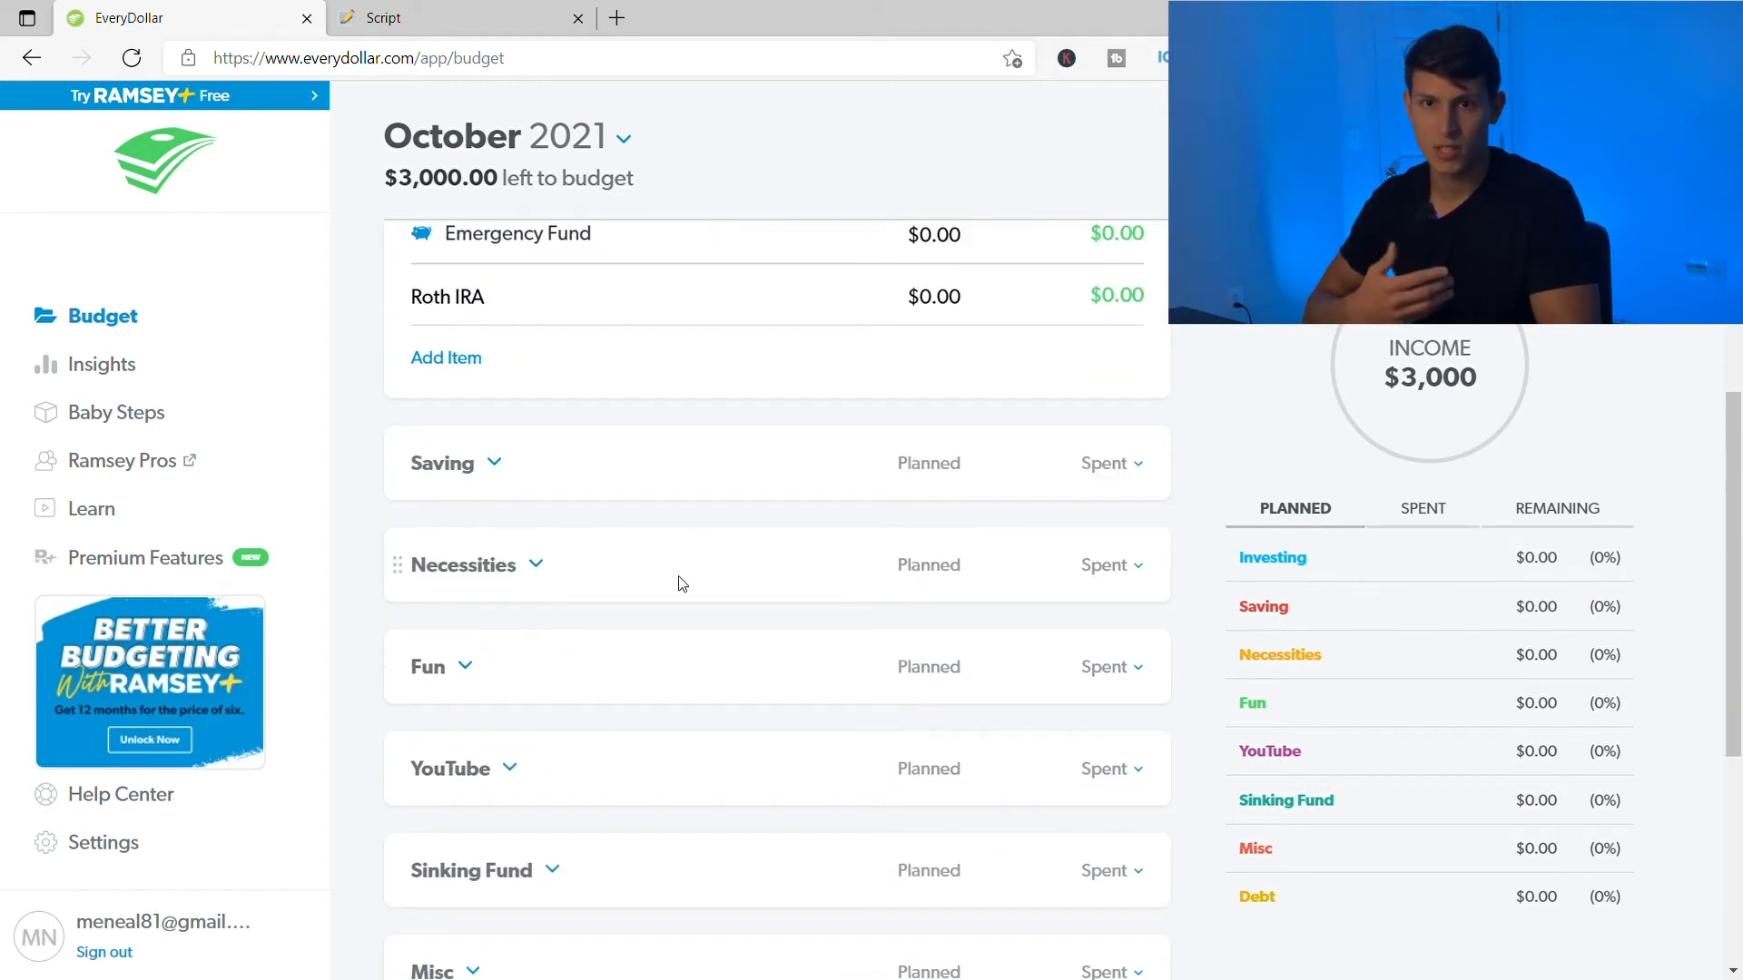
{"action": "scroll", "coordinate": [682, 581], "scroll_direction": "down", "scroll_amount": 1}
{"action": "left_click", "coordinate": [525, 490]}
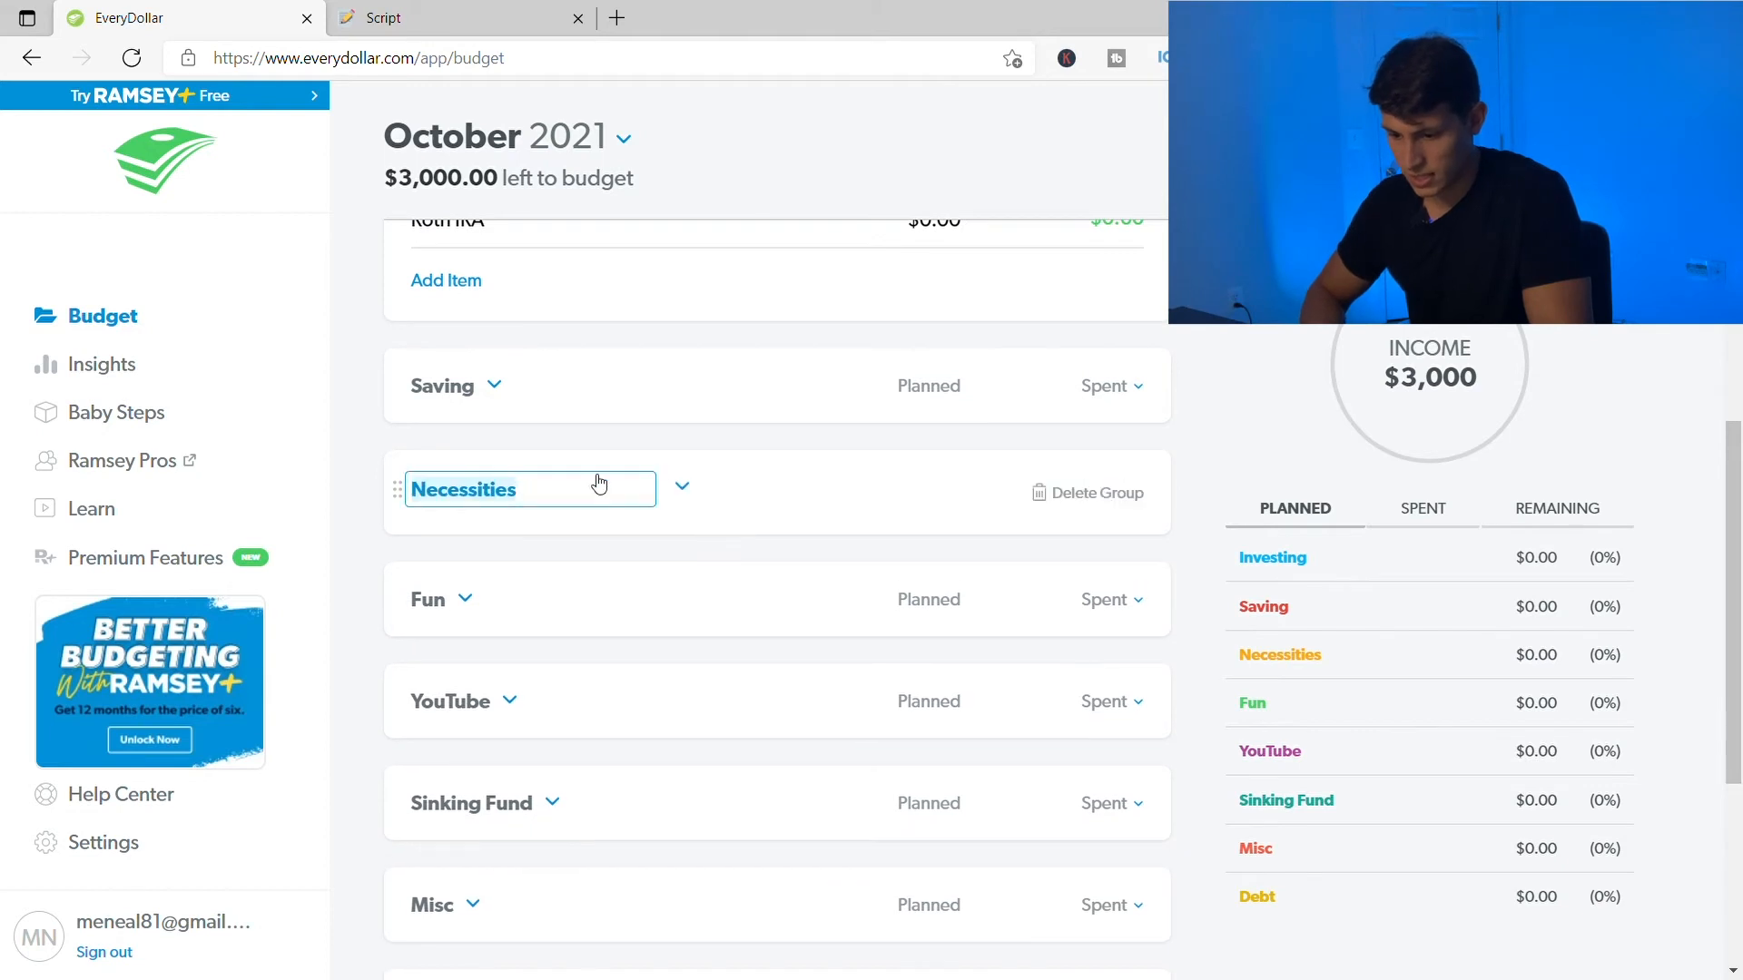
{"action": "left_click", "coordinate": [688, 489]}
{"action": "scroll", "coordinate": [676, 599], "scroll_direction": "down", "scroll_amount": 2}
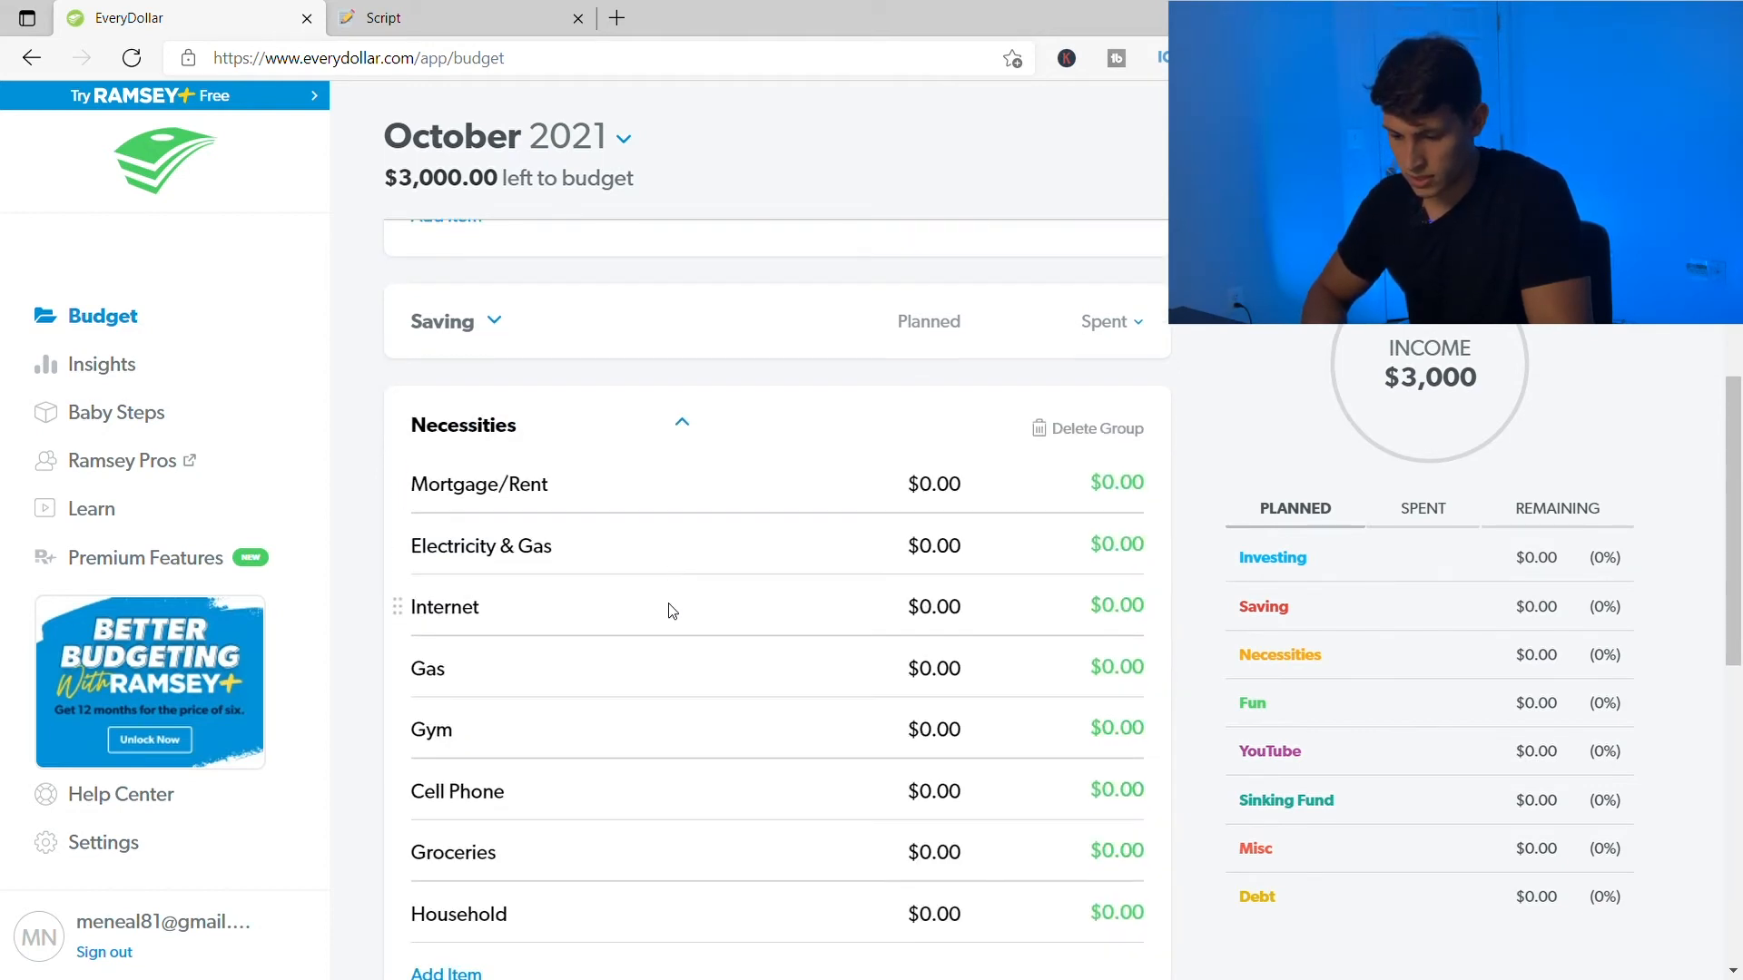
{"action": "left_click", "coordinate": [630, 739]}
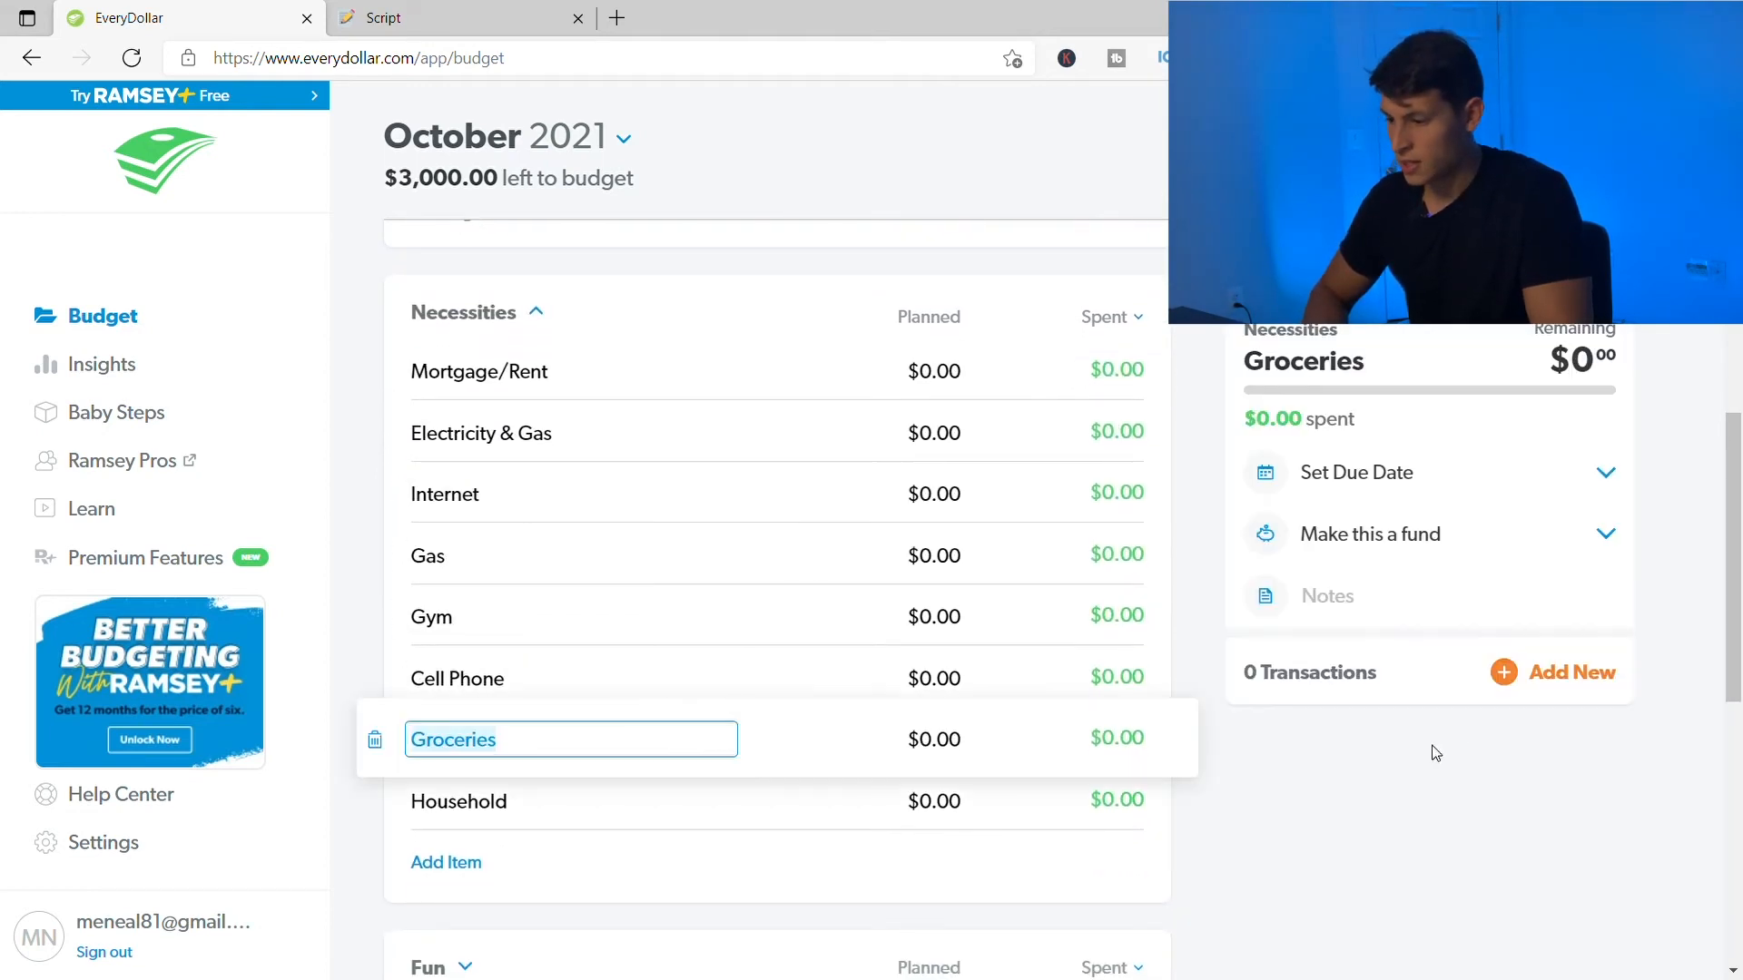
- Add a new Groceries expense with an amount of $50.00
{"action": "left_click", "coordinate": [1572, 674]}
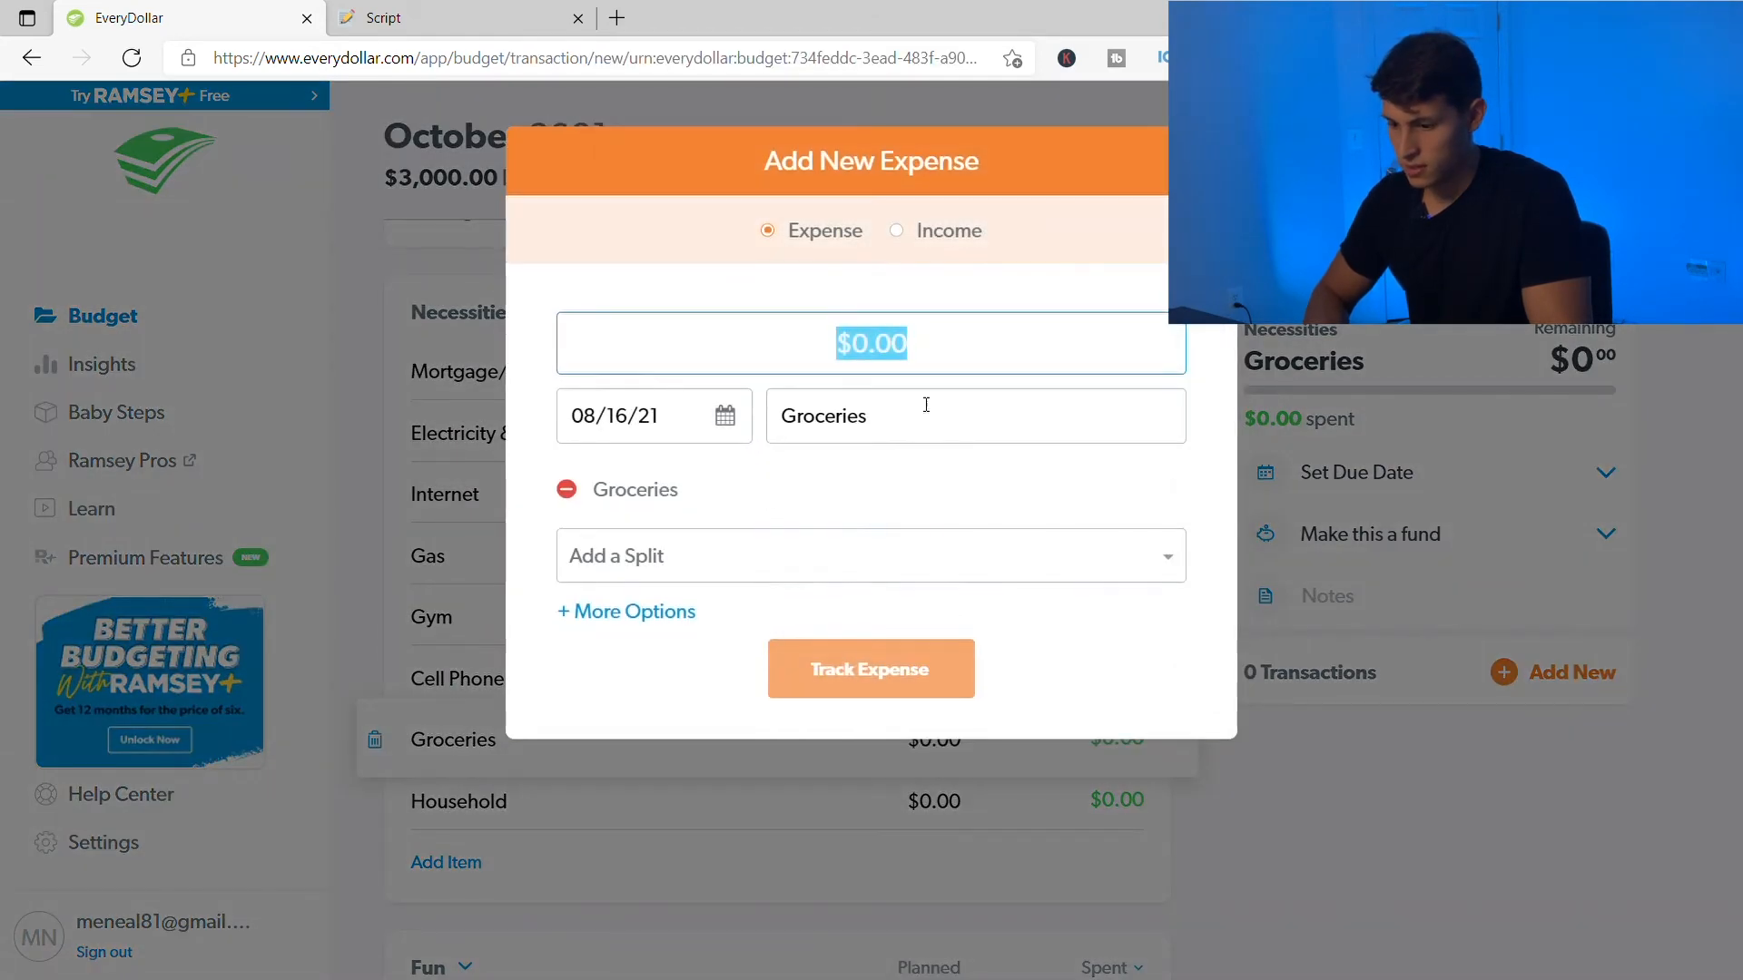
{"action": "left_click", "coordinate": [717, 415]}
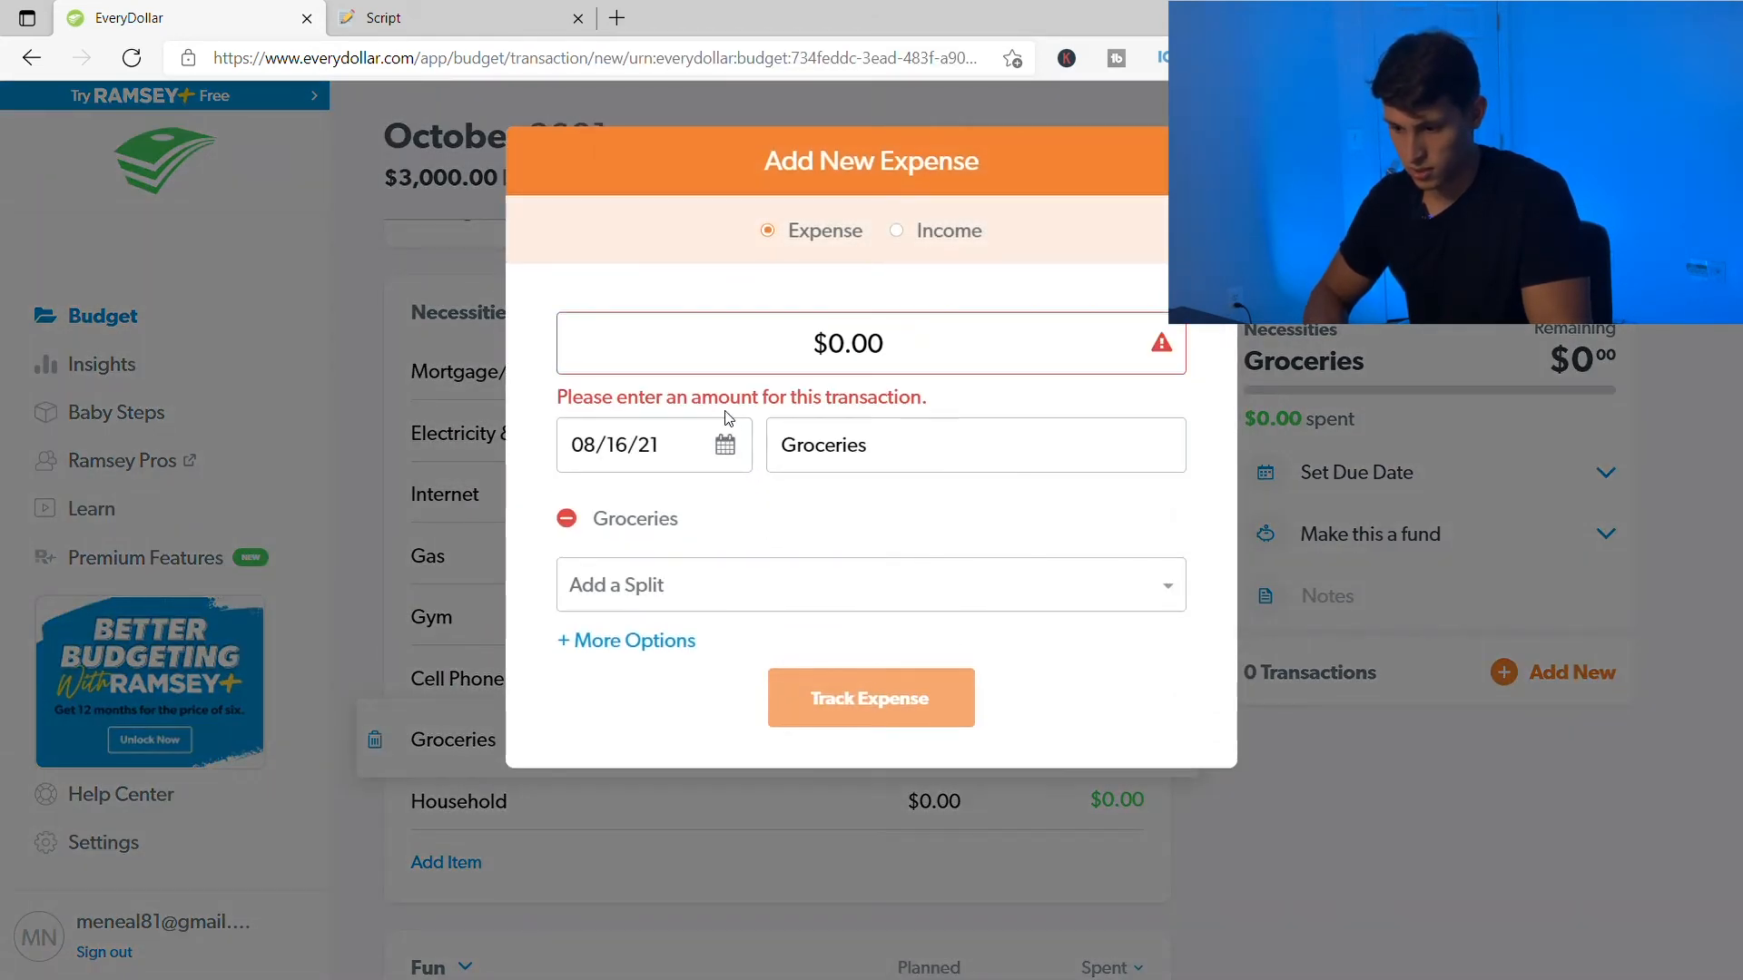
{"action": "left_click", "coordinate": [857, 345]}
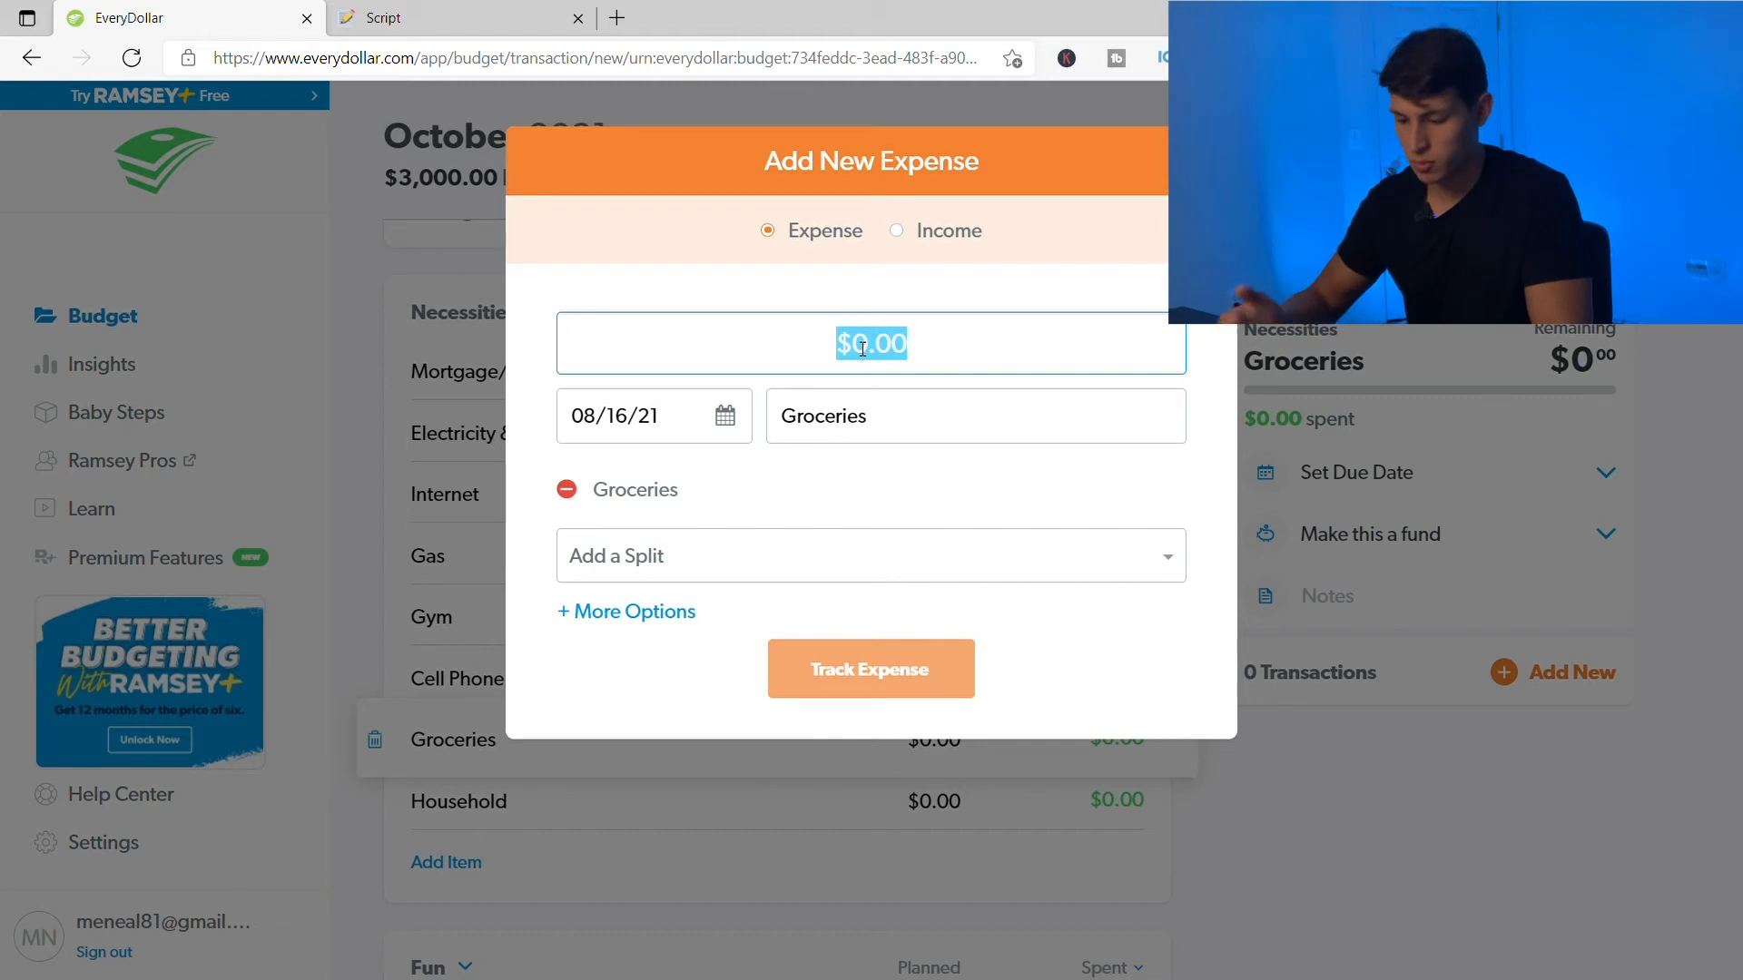
{"action": "type", "text": "50"}
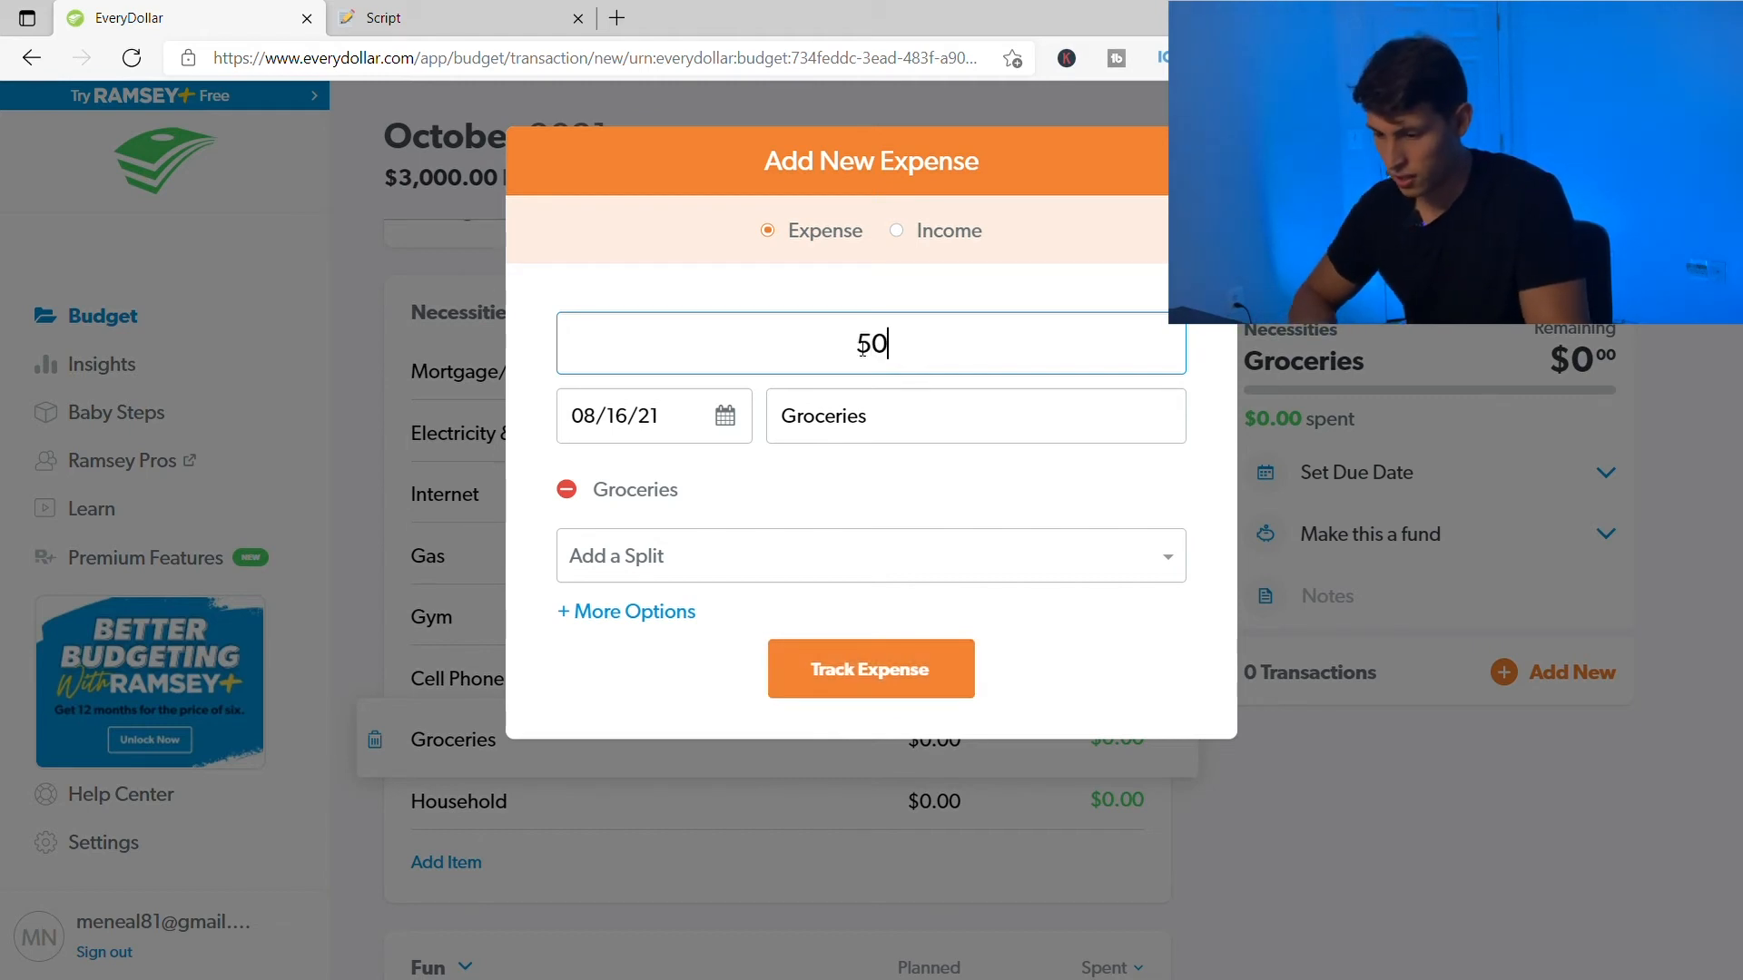
{"action": "left_click", "coordinate": [906, 427]}
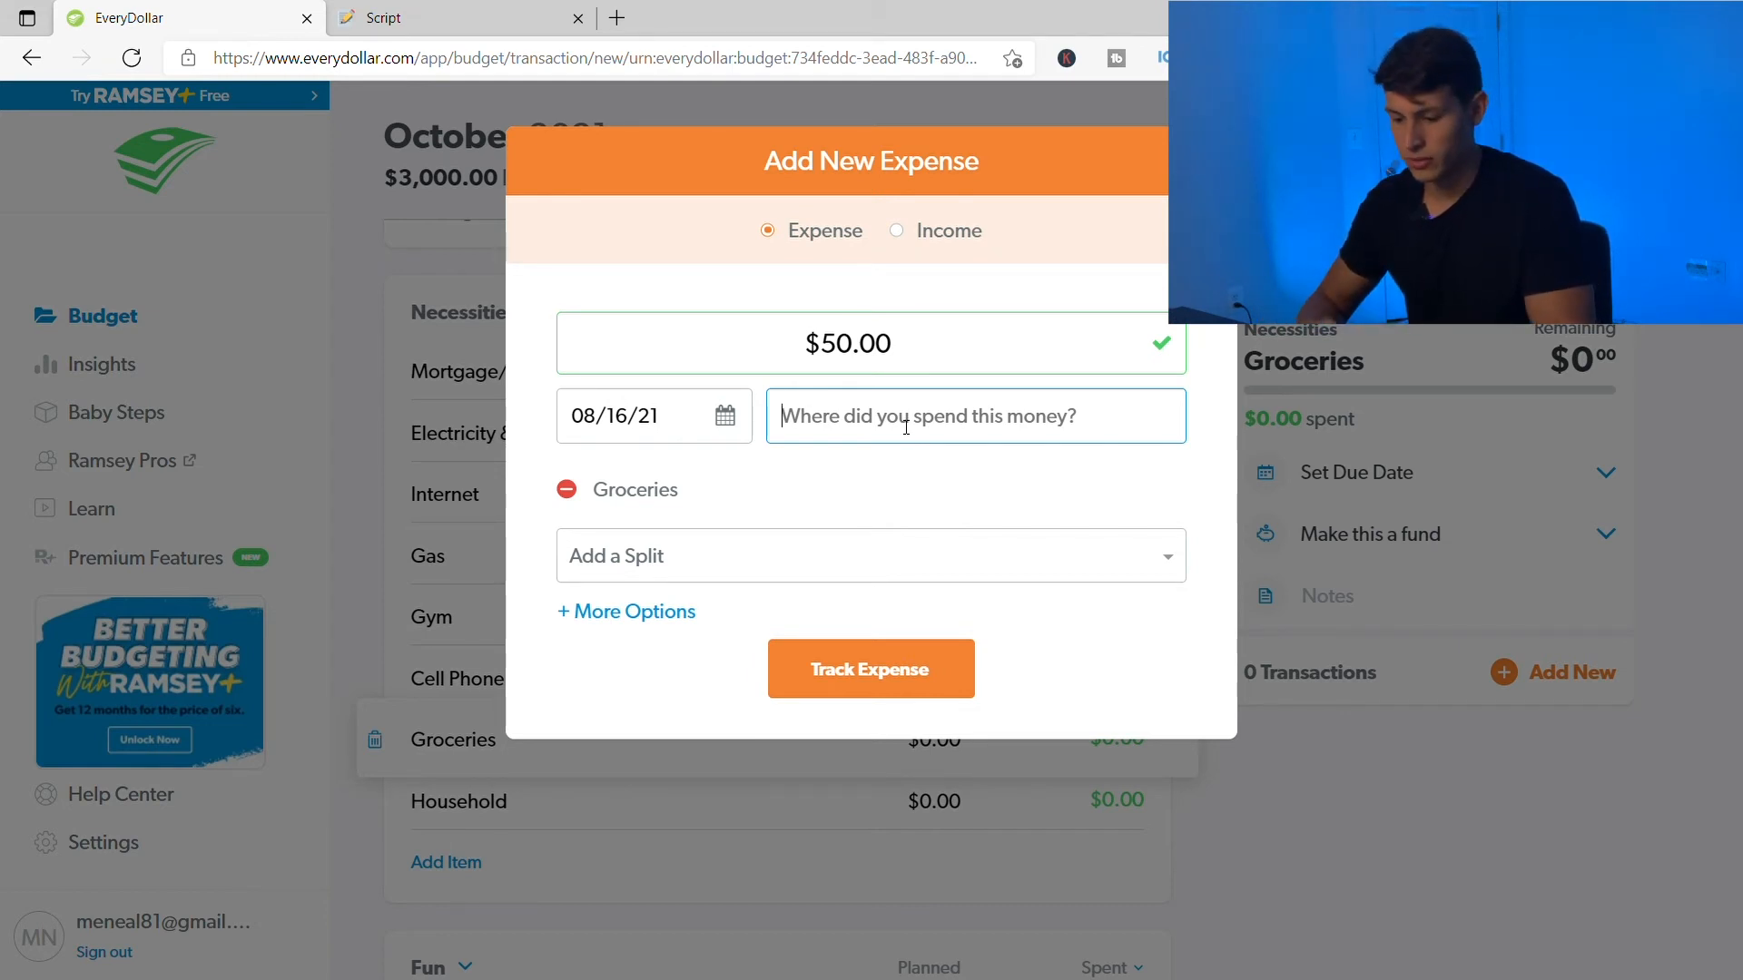
- Enter Walmart as the merchant and date the expense 08/01/21
{"action": "type", "text": "Walmart"}
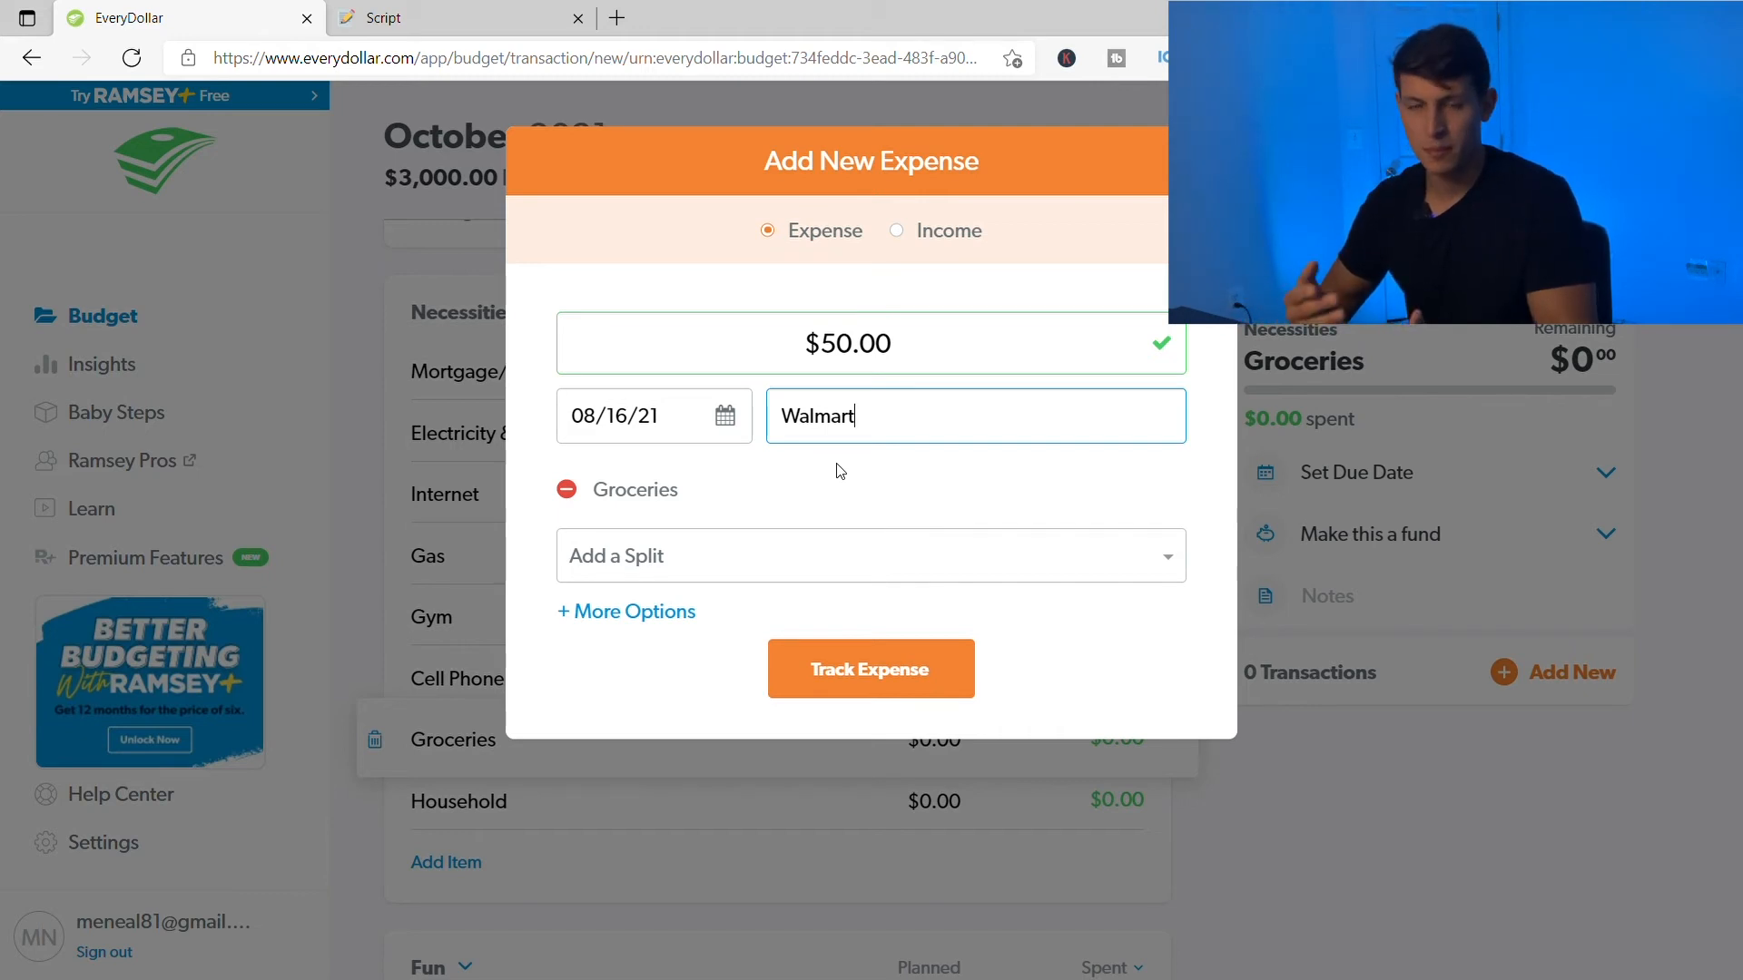
{"action": "left_click", "coordinate": [725, 411]}
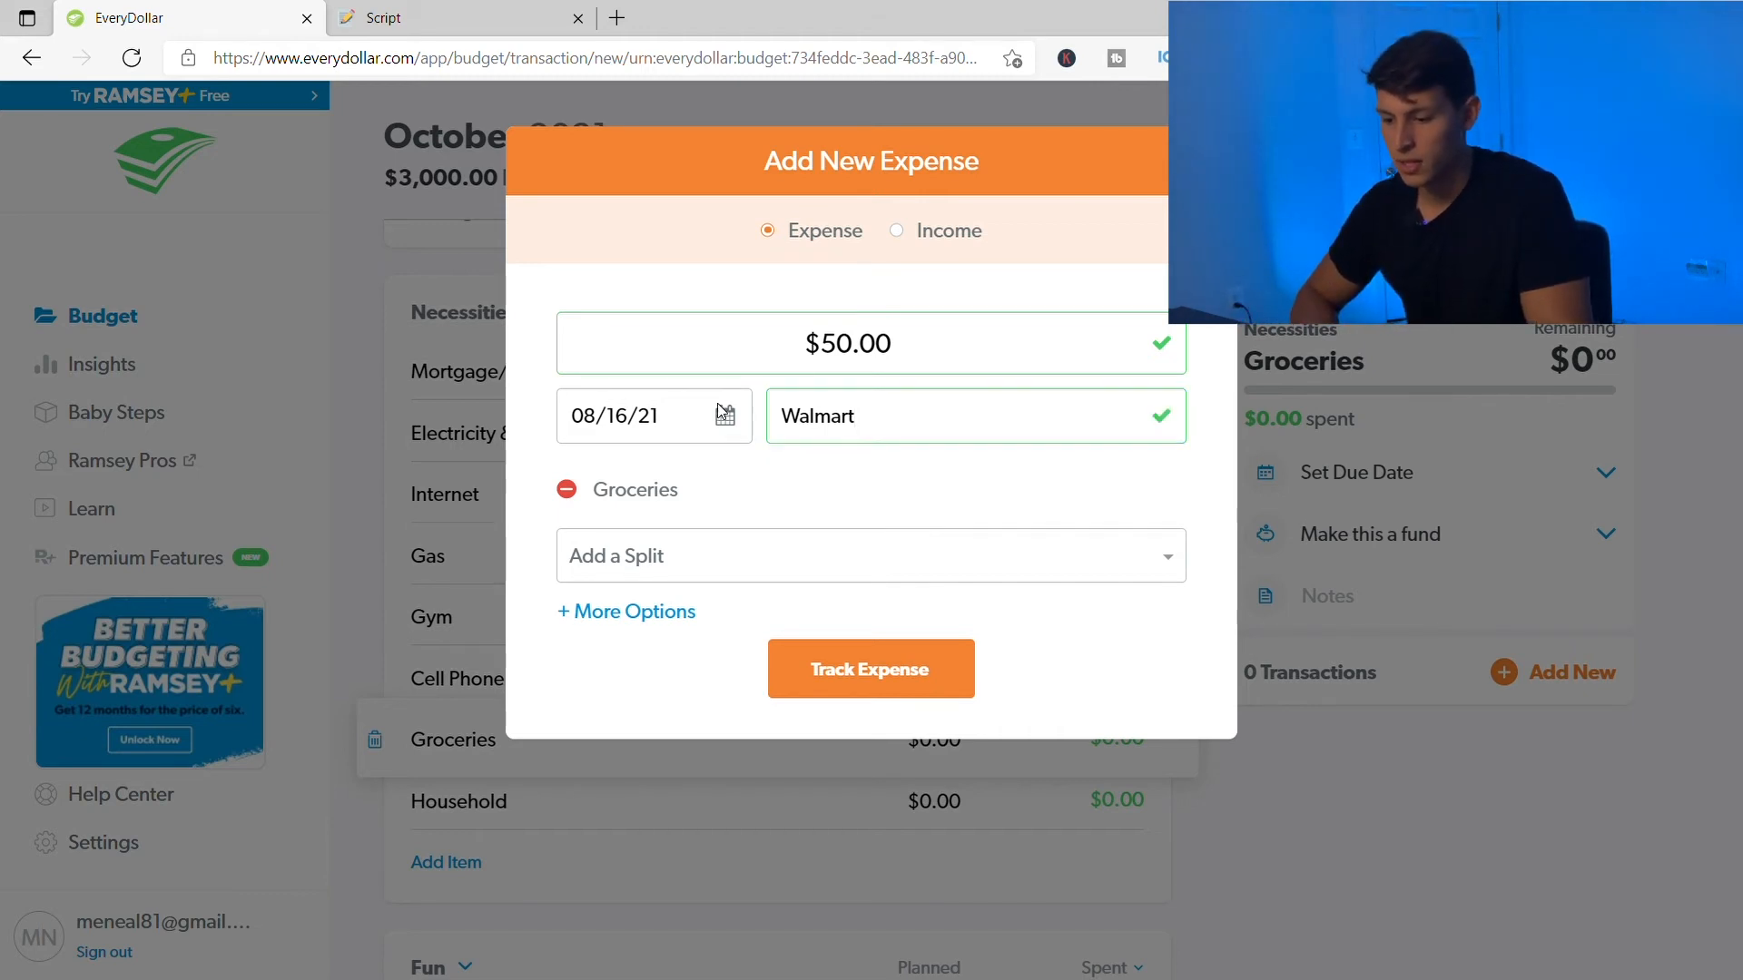
{"action": "left_click", "coordinate": [731, 426]}
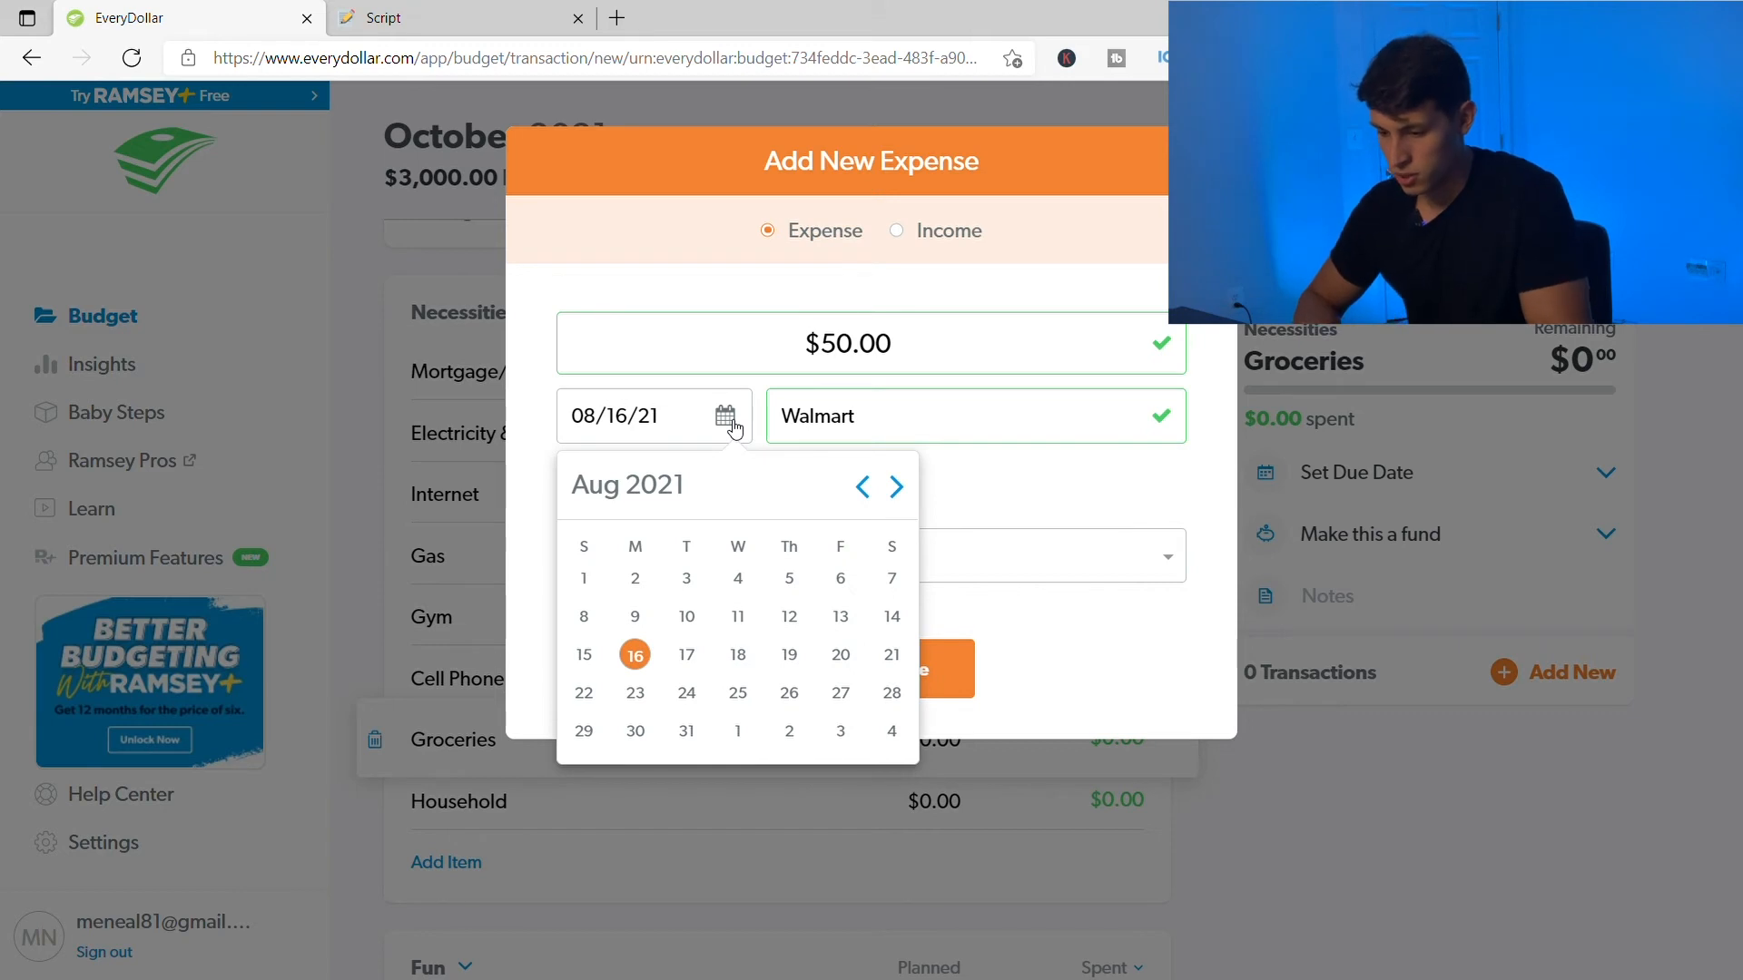
{"action": "left_click", "coordinate": [588, 578]}
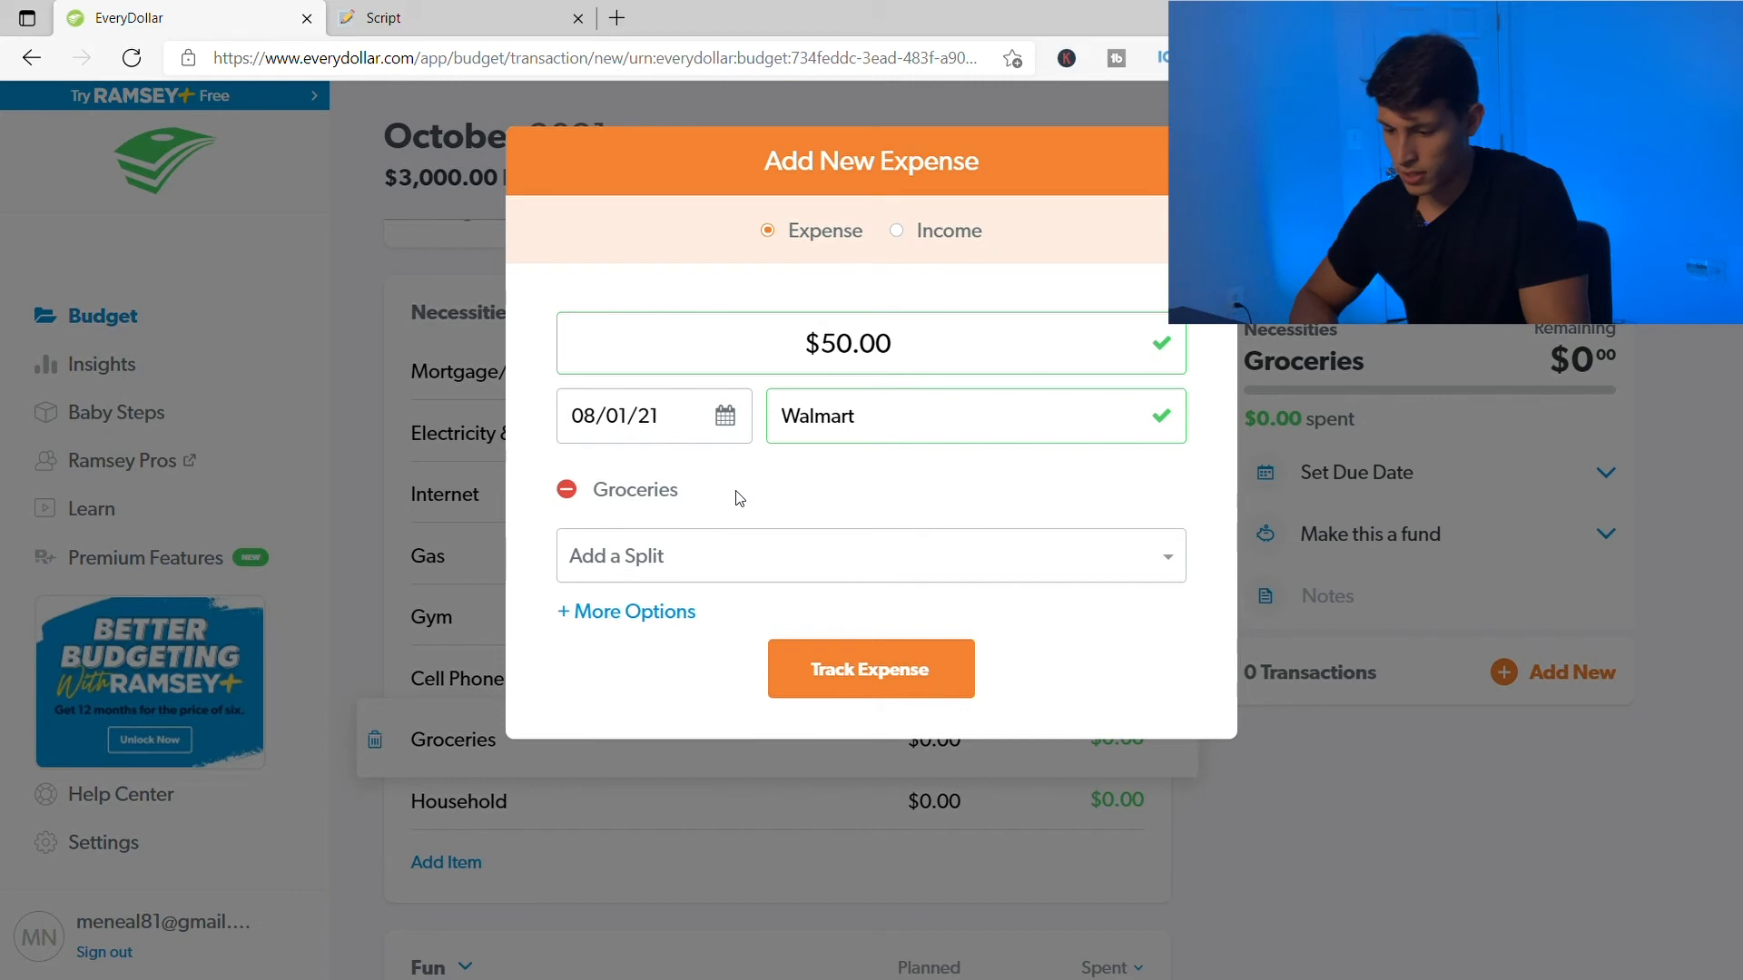
{"action": "left_click", "coordinate": [710, 571]}
- Add Toys as a second split category on the Walmart expense
{"action": "scroll", "coordinate": [700, 669], "scroll_direction": "down", "scroll_amount": 3}
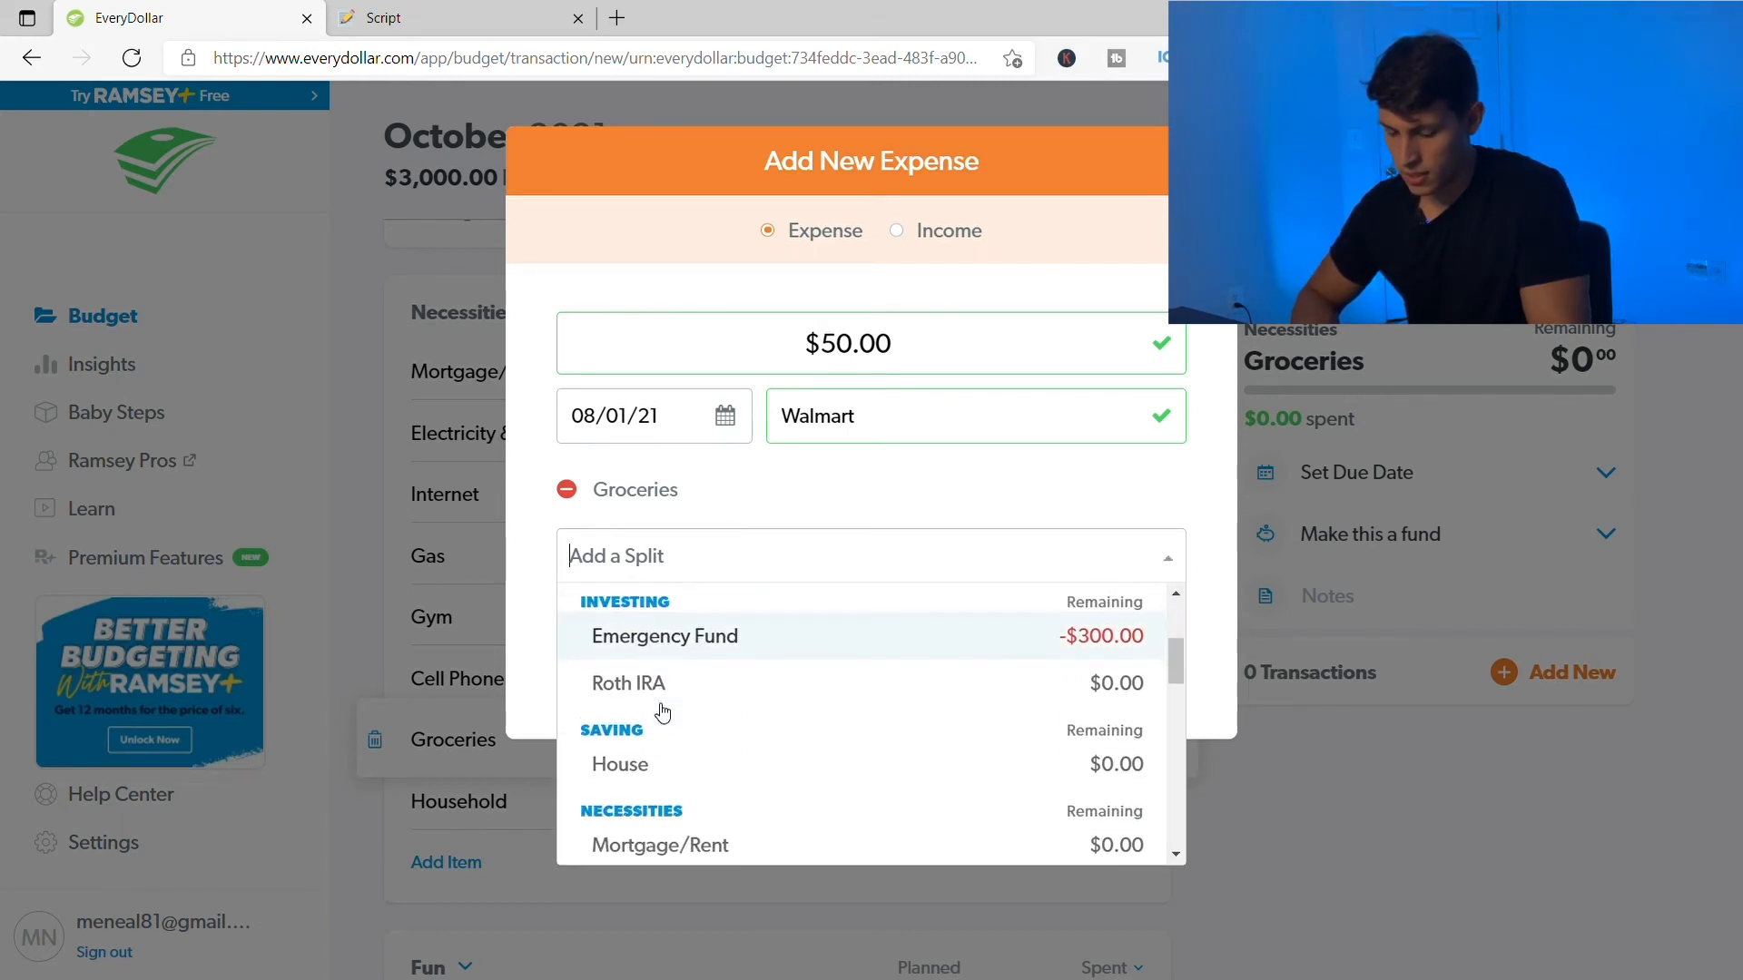
{"action": "scroll", "coordinate": [767, 706], "scroll_direction": "down", "scroll_amount": 5}
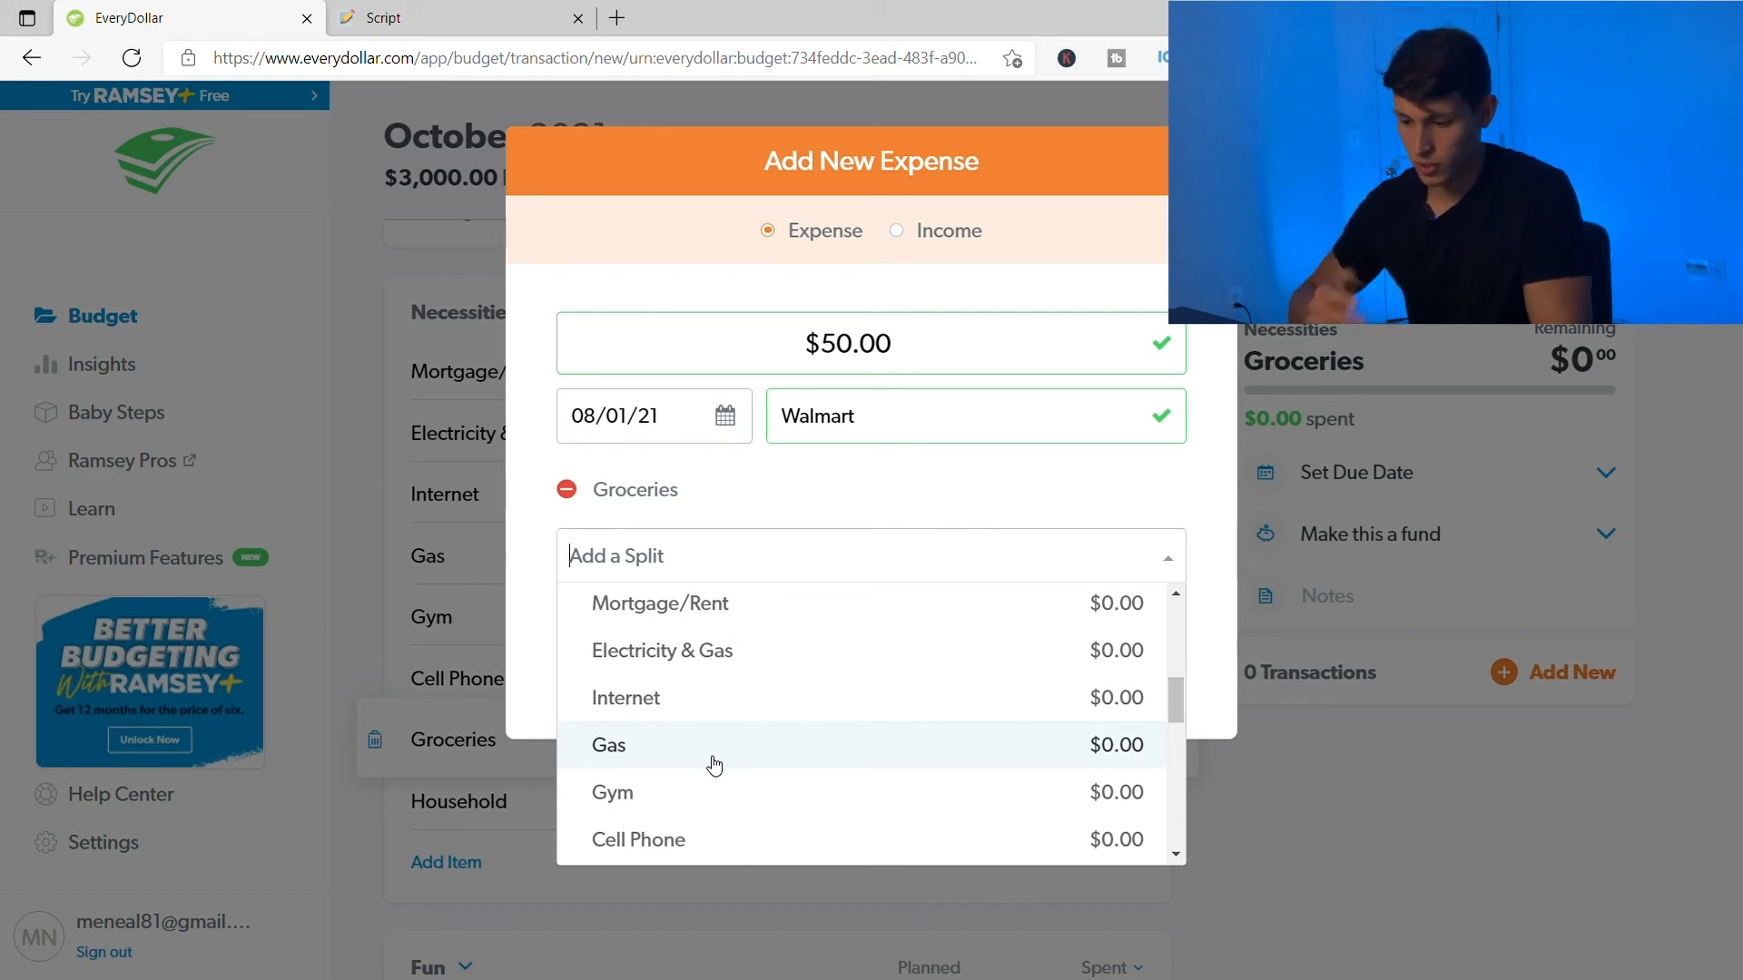
{"action": "scroll", "coordinate": [715, 766], "scroll_direction": "down", "scroll_amount": 2}
{"action": "scroll", "coordinate": [717, 758], "scroll_direction": "down", "scroll_amount": 3}
{"action": "scroll", "coordinate": [726, 746], "scroll_direction": "down", "scroll_amount": 2}
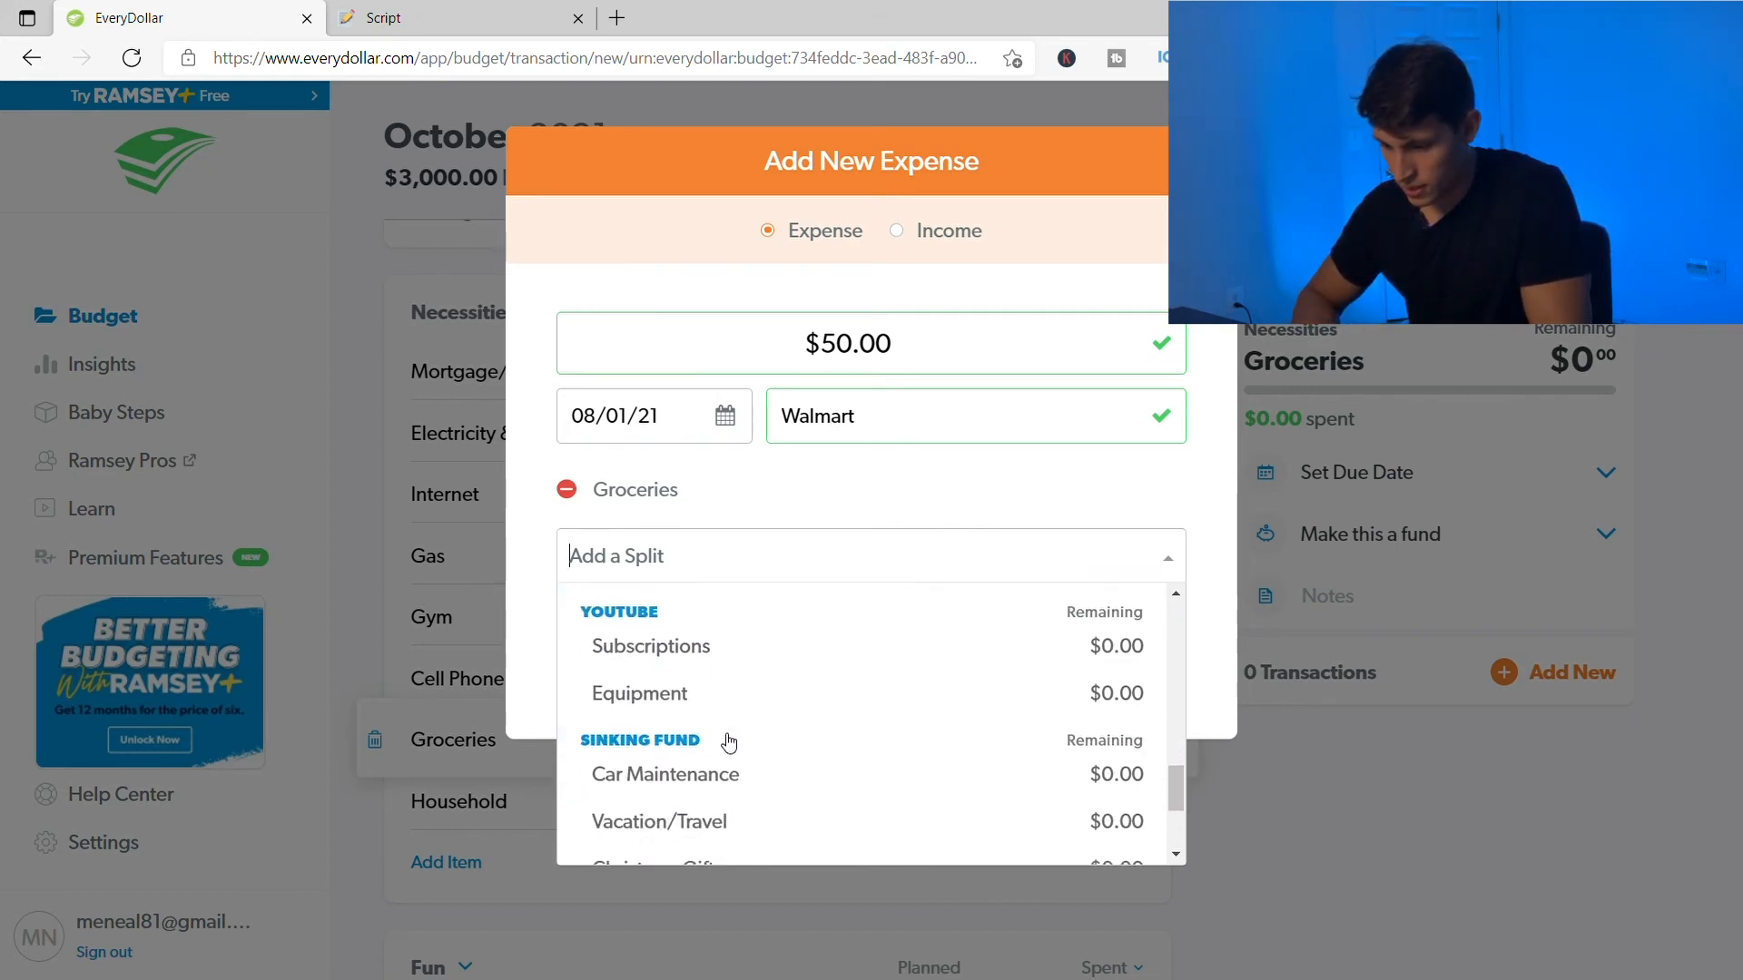
{"action": "scroll", "coordinate": [726, 748], "scroll_direction": "up", "scroll_amount": 3}
{"action": "left_click", "coordinate": [708, 785]}
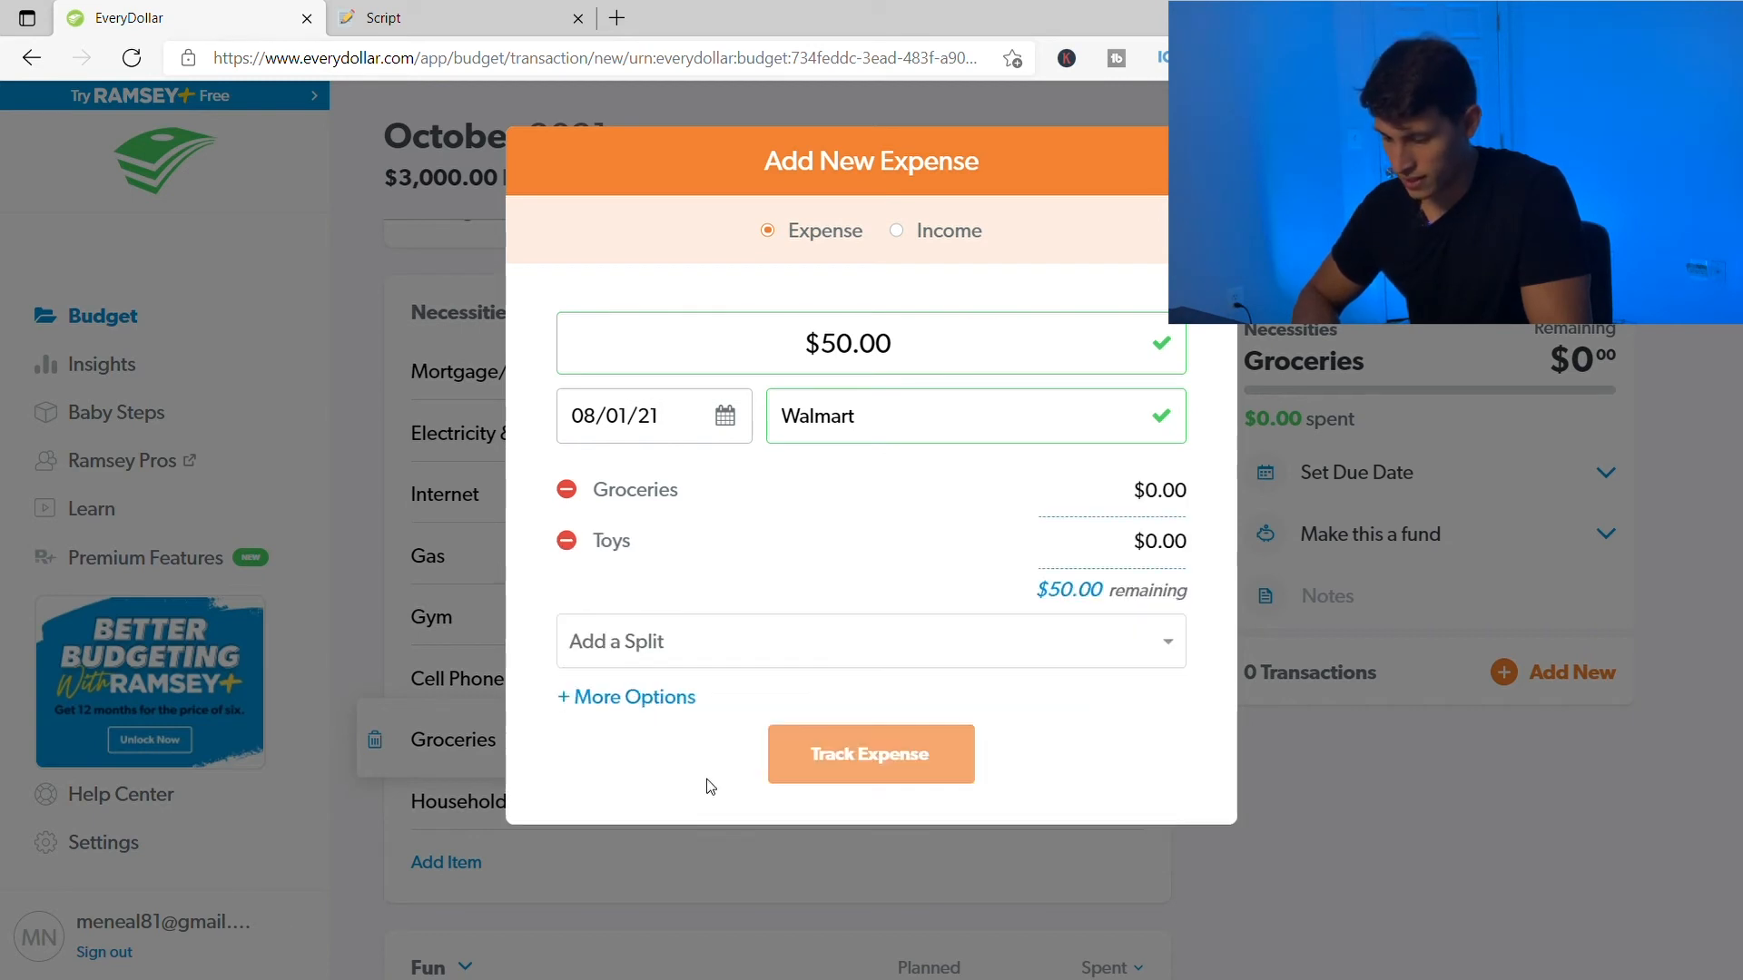
- Set the split amounts to $40 for Groceries and $10 for Toys
{"action": "left_click", "coordinate": [1082, 507]}
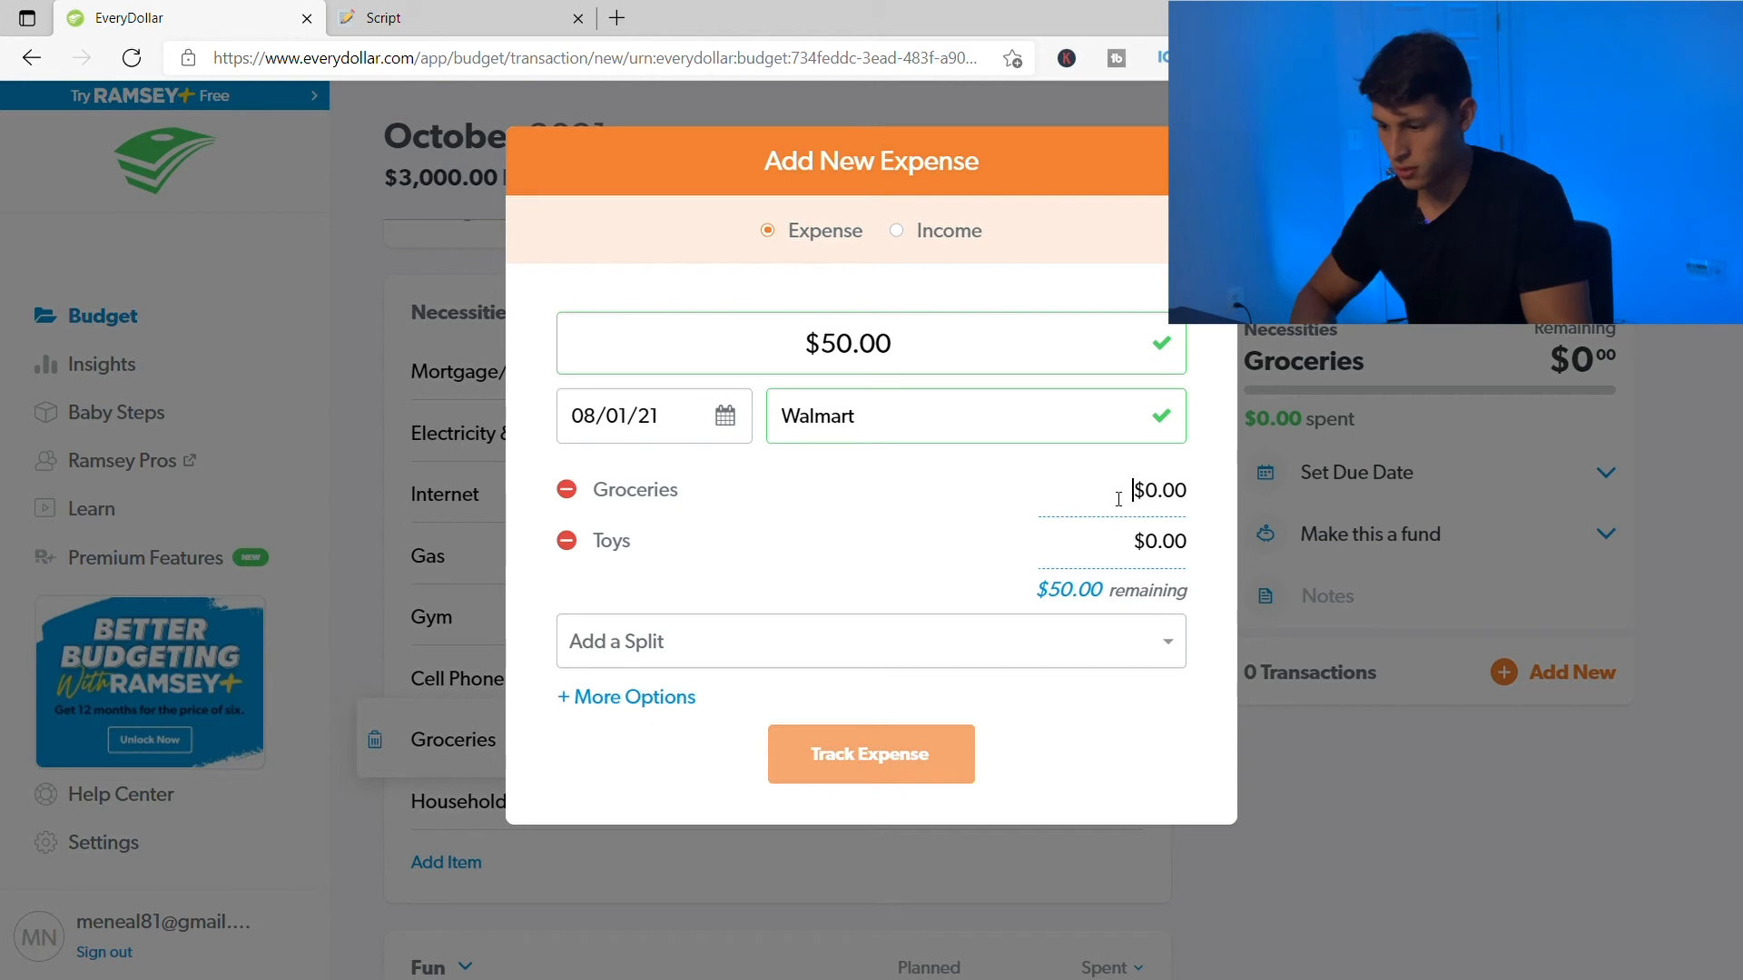
{"action": "double_click", "coordinate": [1157, 514]}
{"action": "type", "text": "40"}
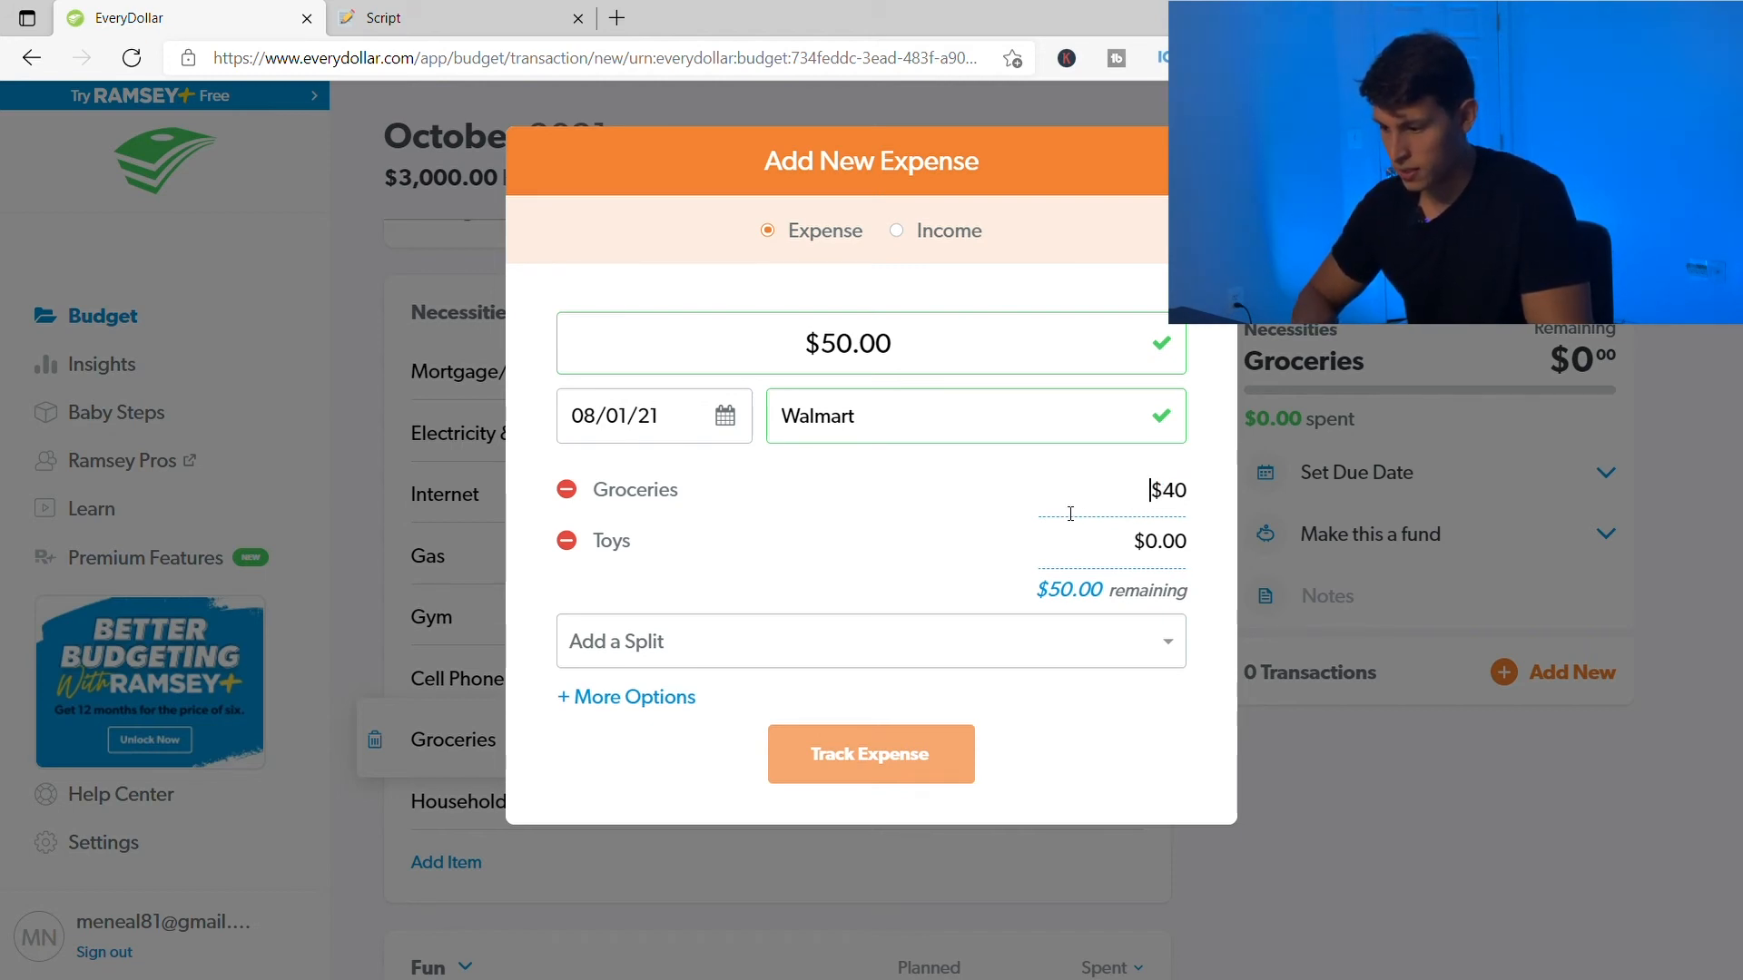
{"action": "double_click", "coordinate": [1190, 547]}
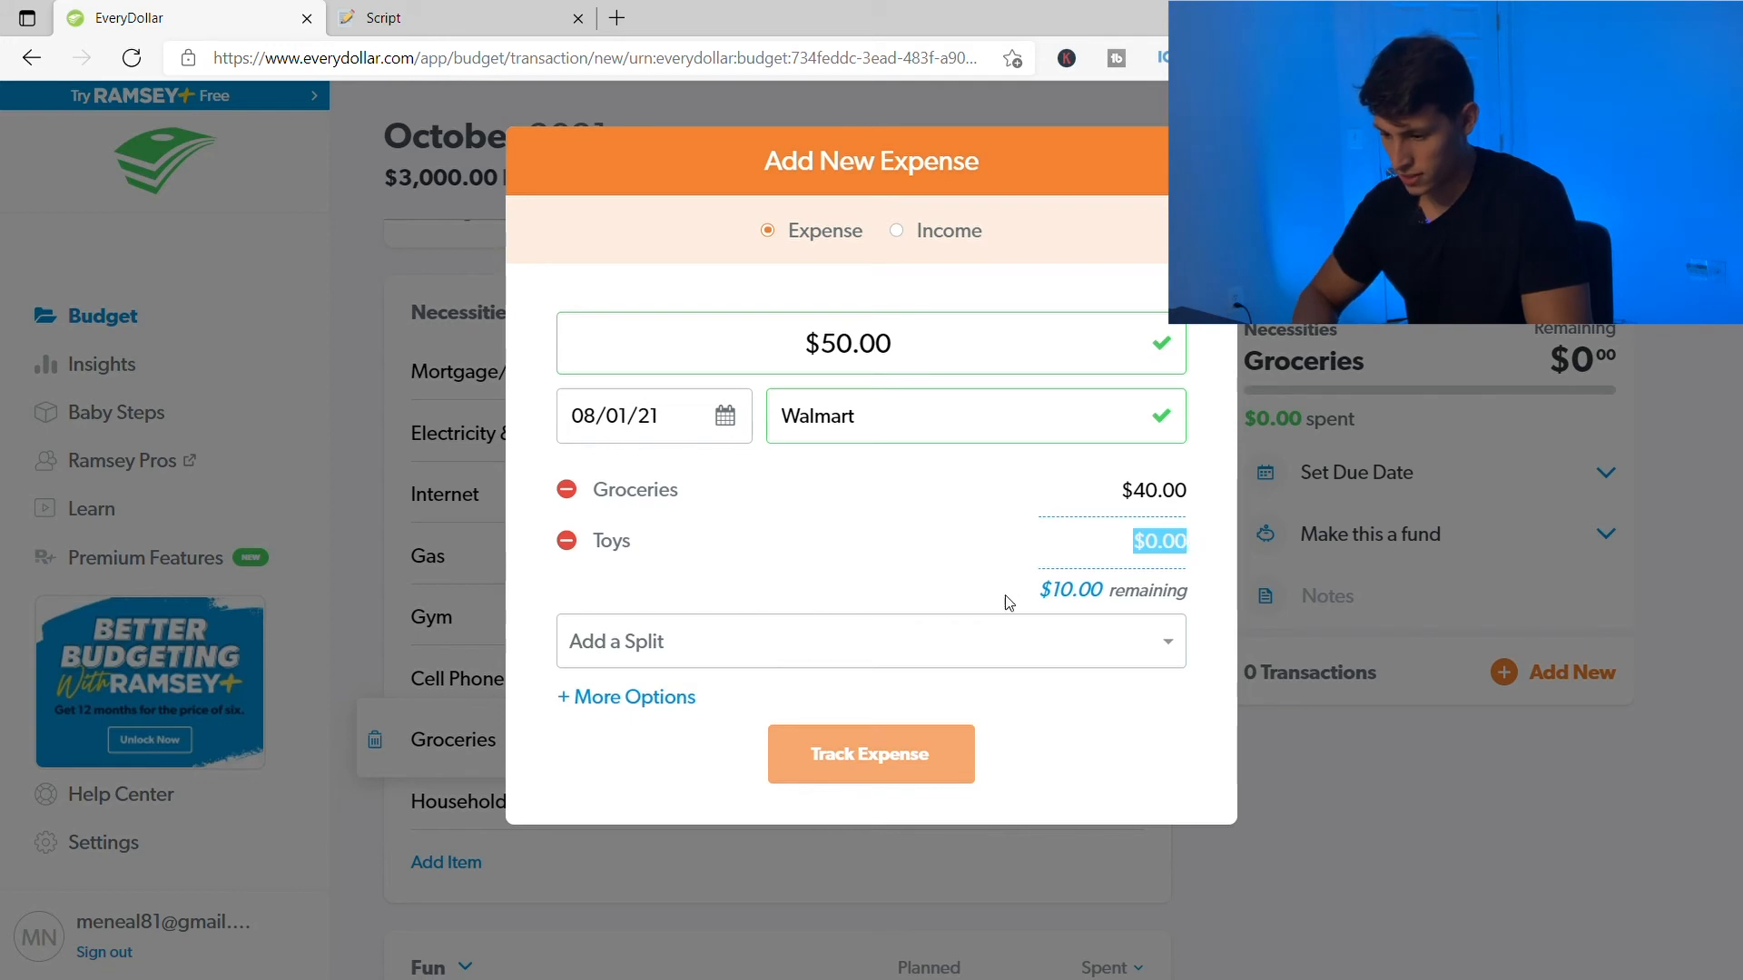
{"action": "type", "text": "10"}
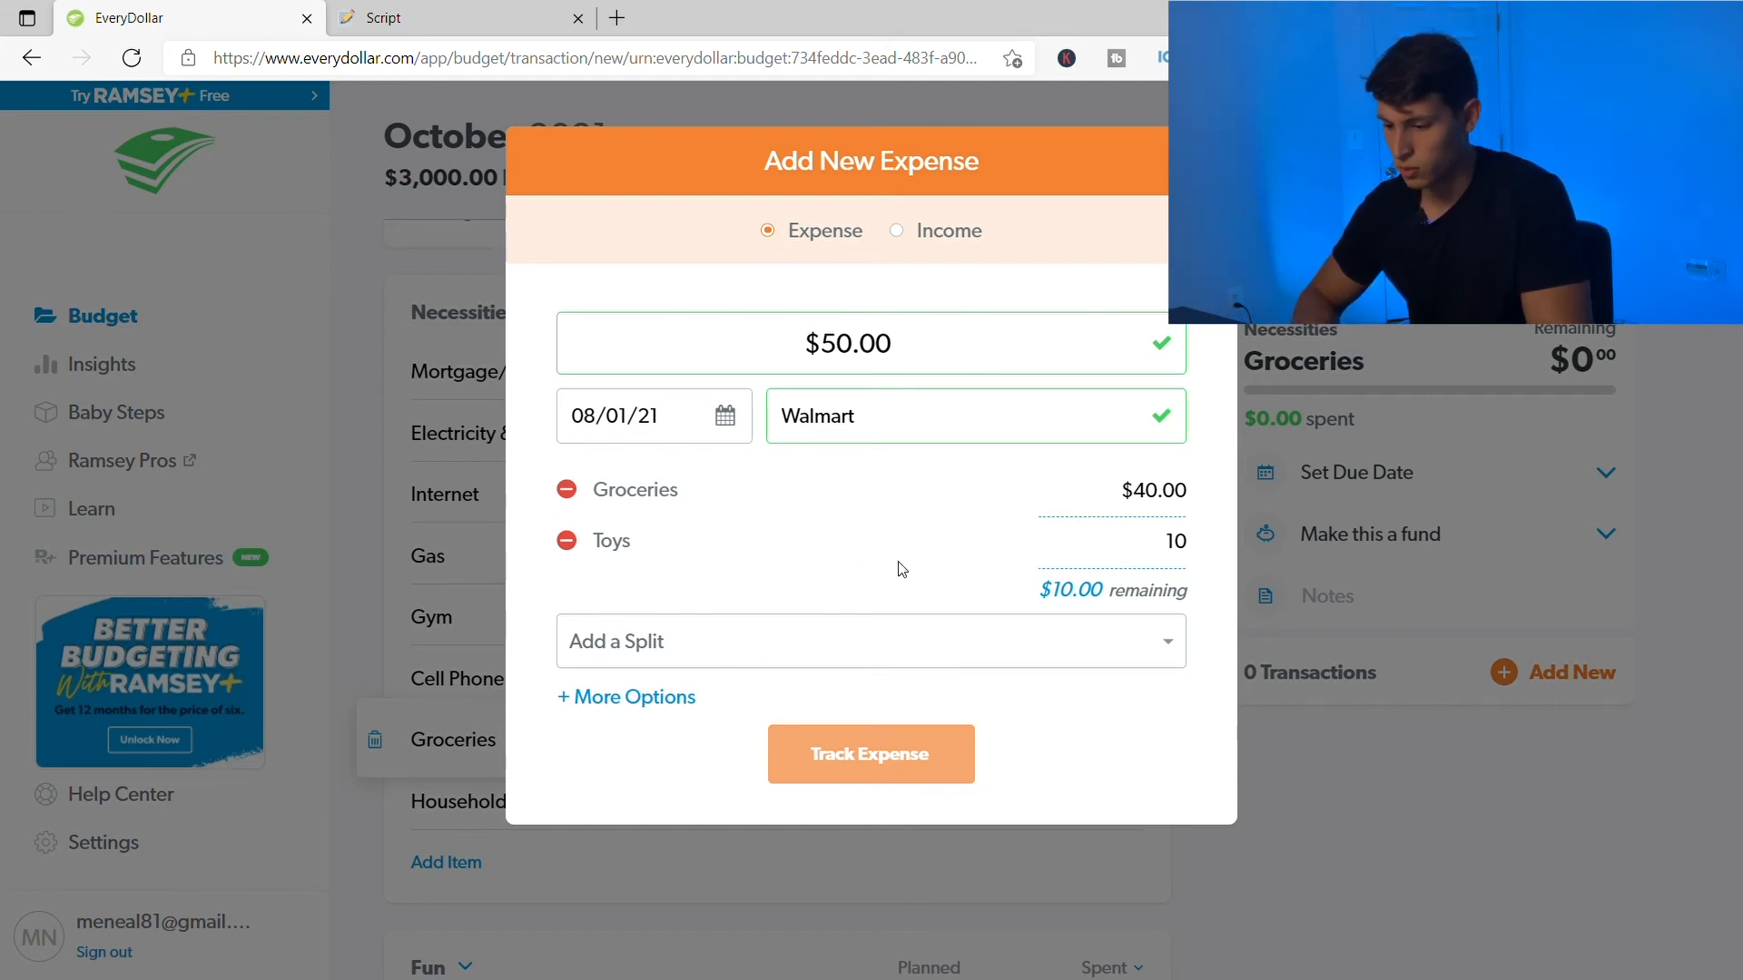
{"action": "left_click", "coordinate": [640, 699]}
- Type the note 'Toys: Chicken little toy' on the Walmart expense
{"action": "scroll", "coordinate": [908, 599], "scroll_direction": "down", "scroll_amount": 1}
{"action": "scroll", "coordinate": [654, 684], "scroll_direction": "down", "scroll_amount": 1}
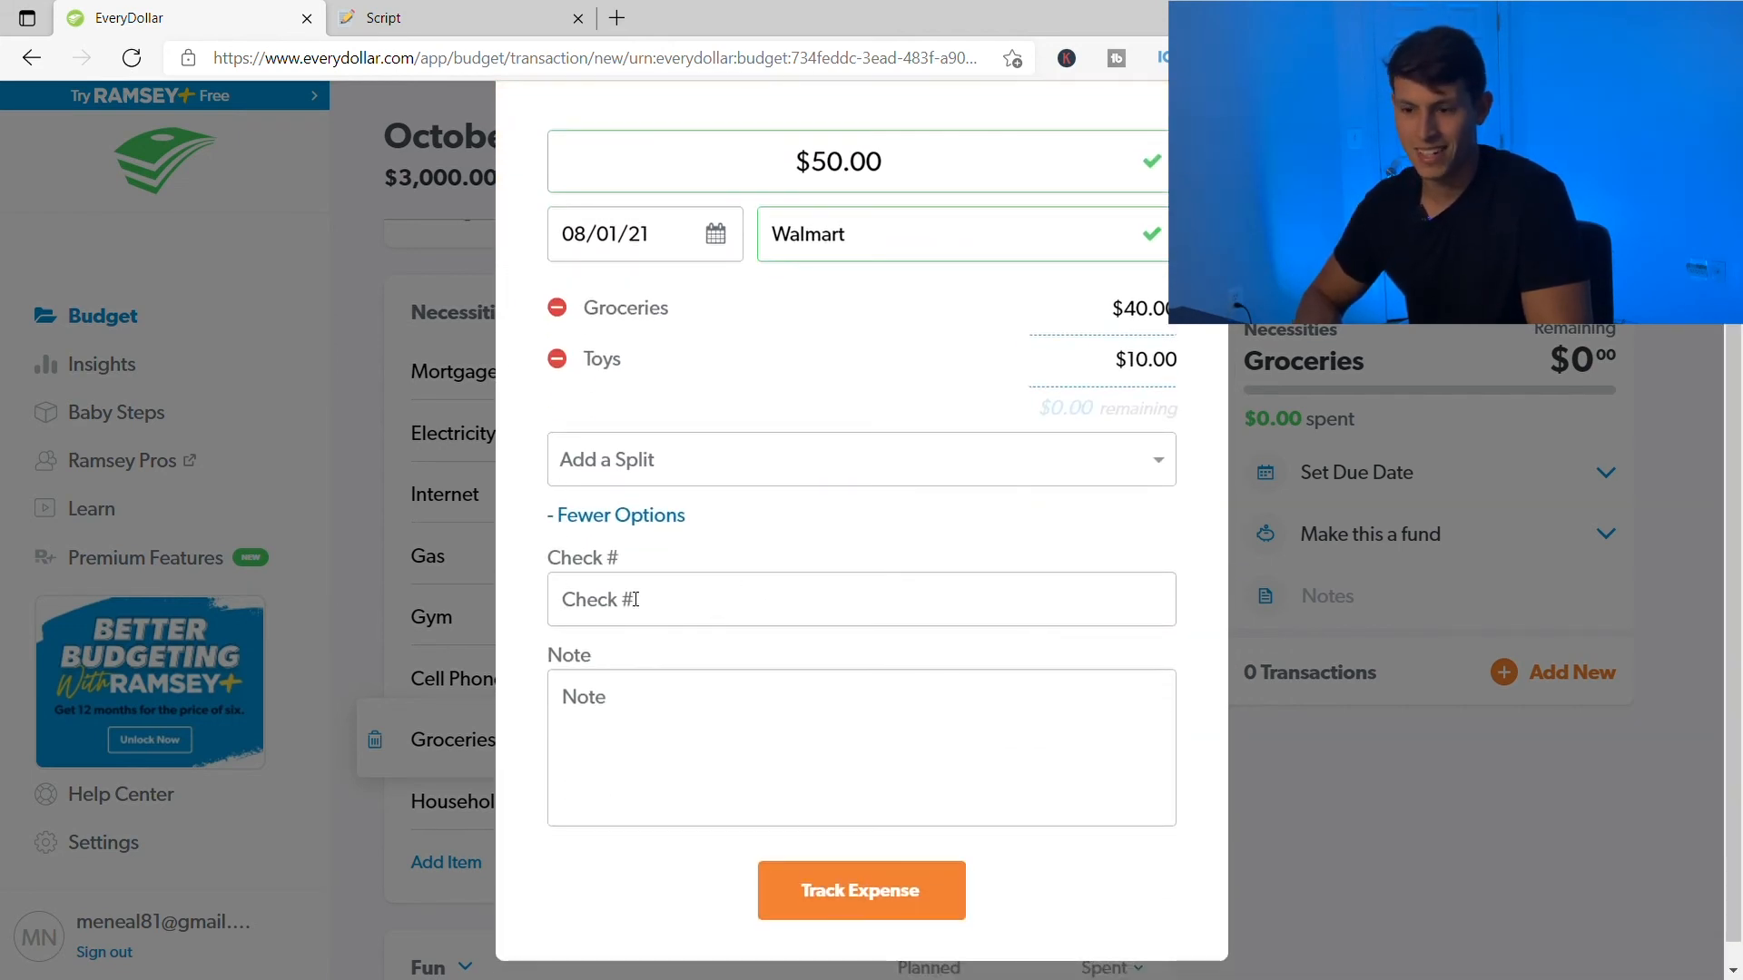
{"action": "left_click", "coordinate": [657, 743]}
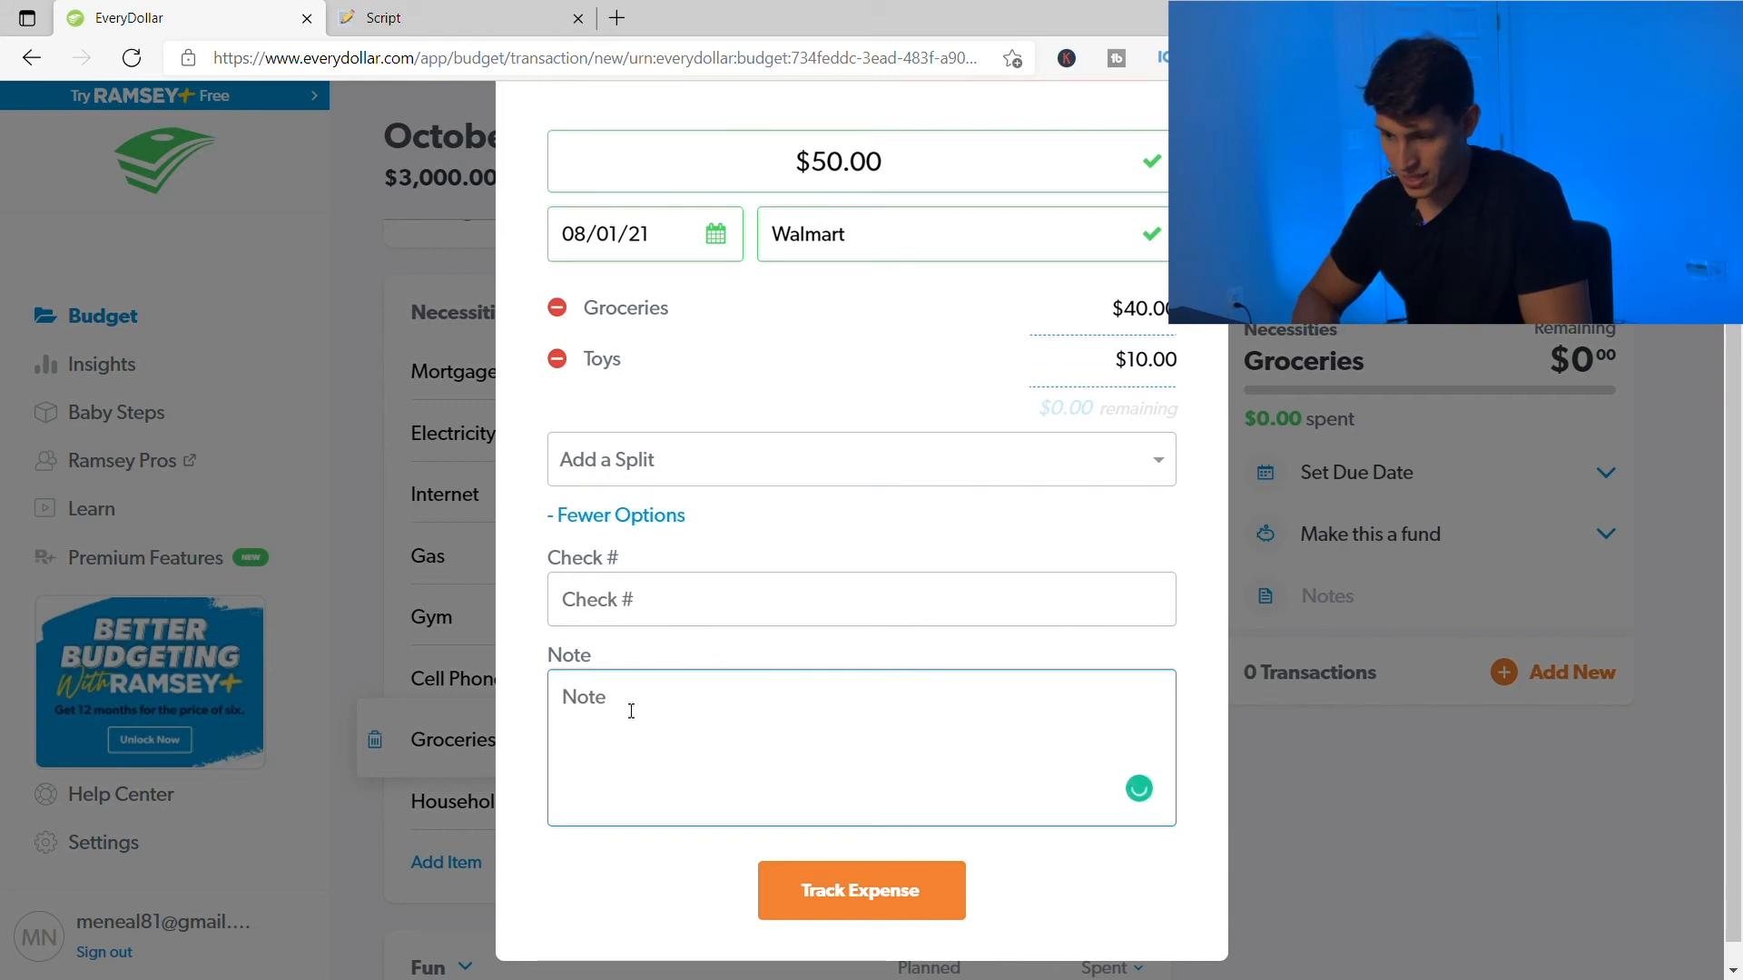
{"action": "scroll", "coordinate": [631, 711], "scroll_direction": "up", "scroll_amount": 1}
{"action": "scroll", "coordinate": [689, 702], "scroll_direction": "down", "scroll_amount": 2}
{"action": "scroll", "coordinate": [798, 626], "scroll_direction": "up", "scroll_amount": 1}
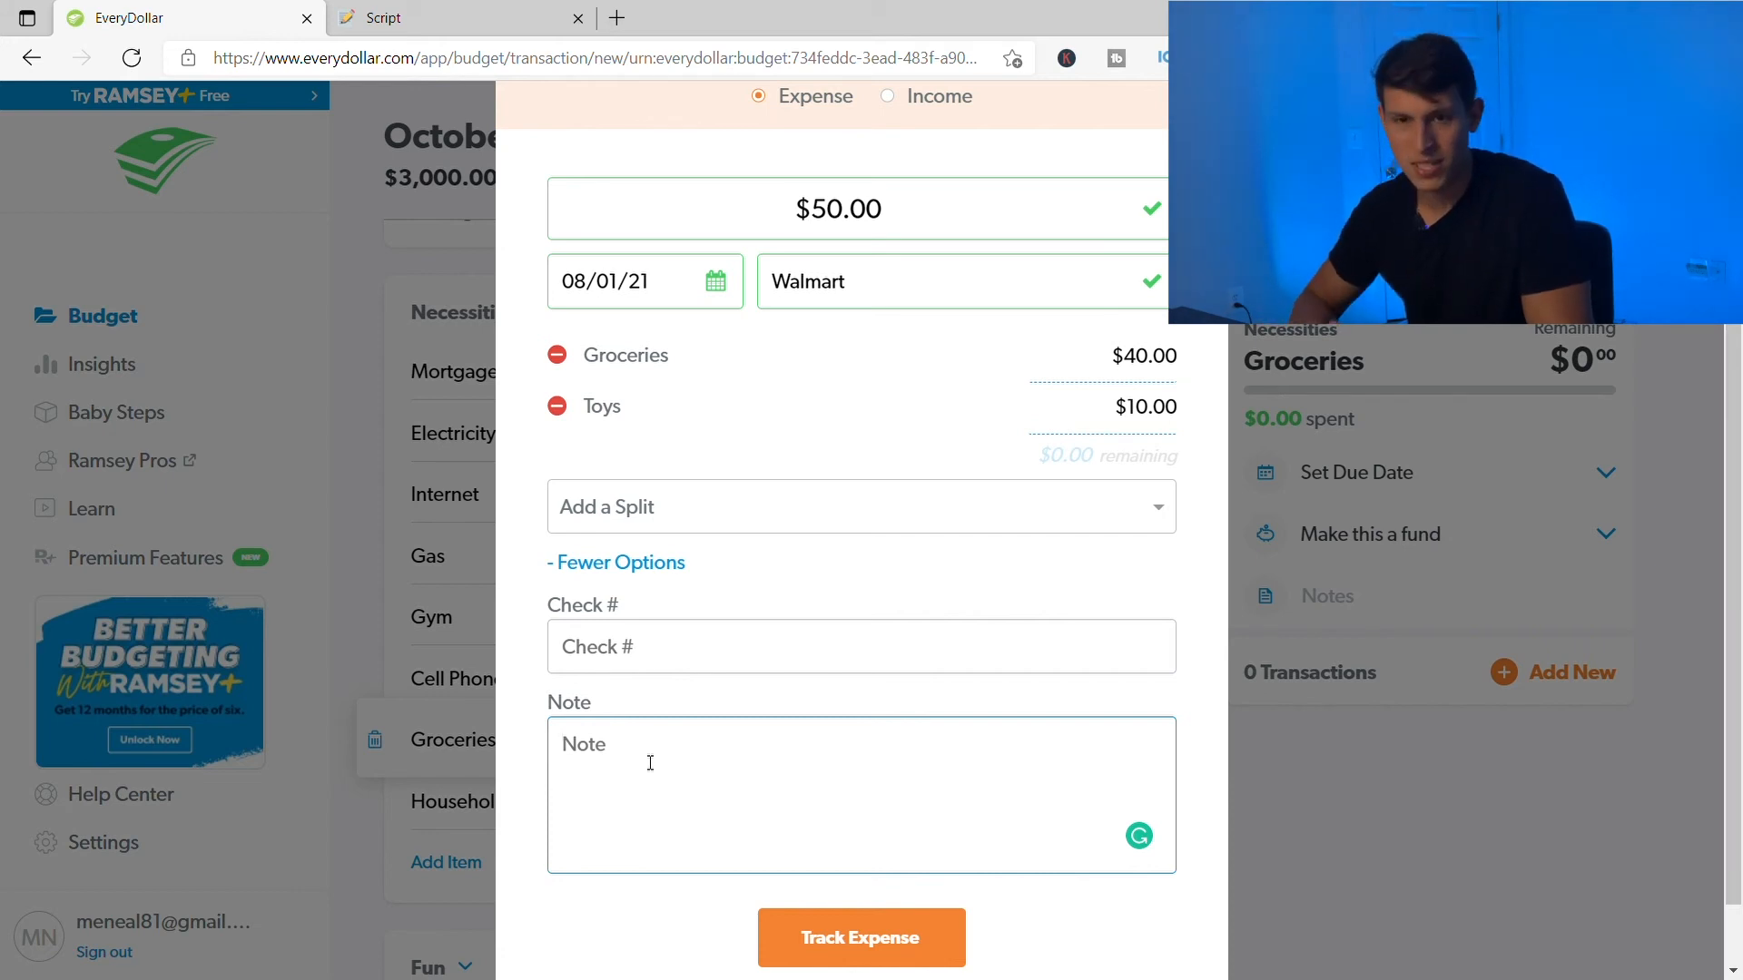
{"action": "type", "text": "Toys"}
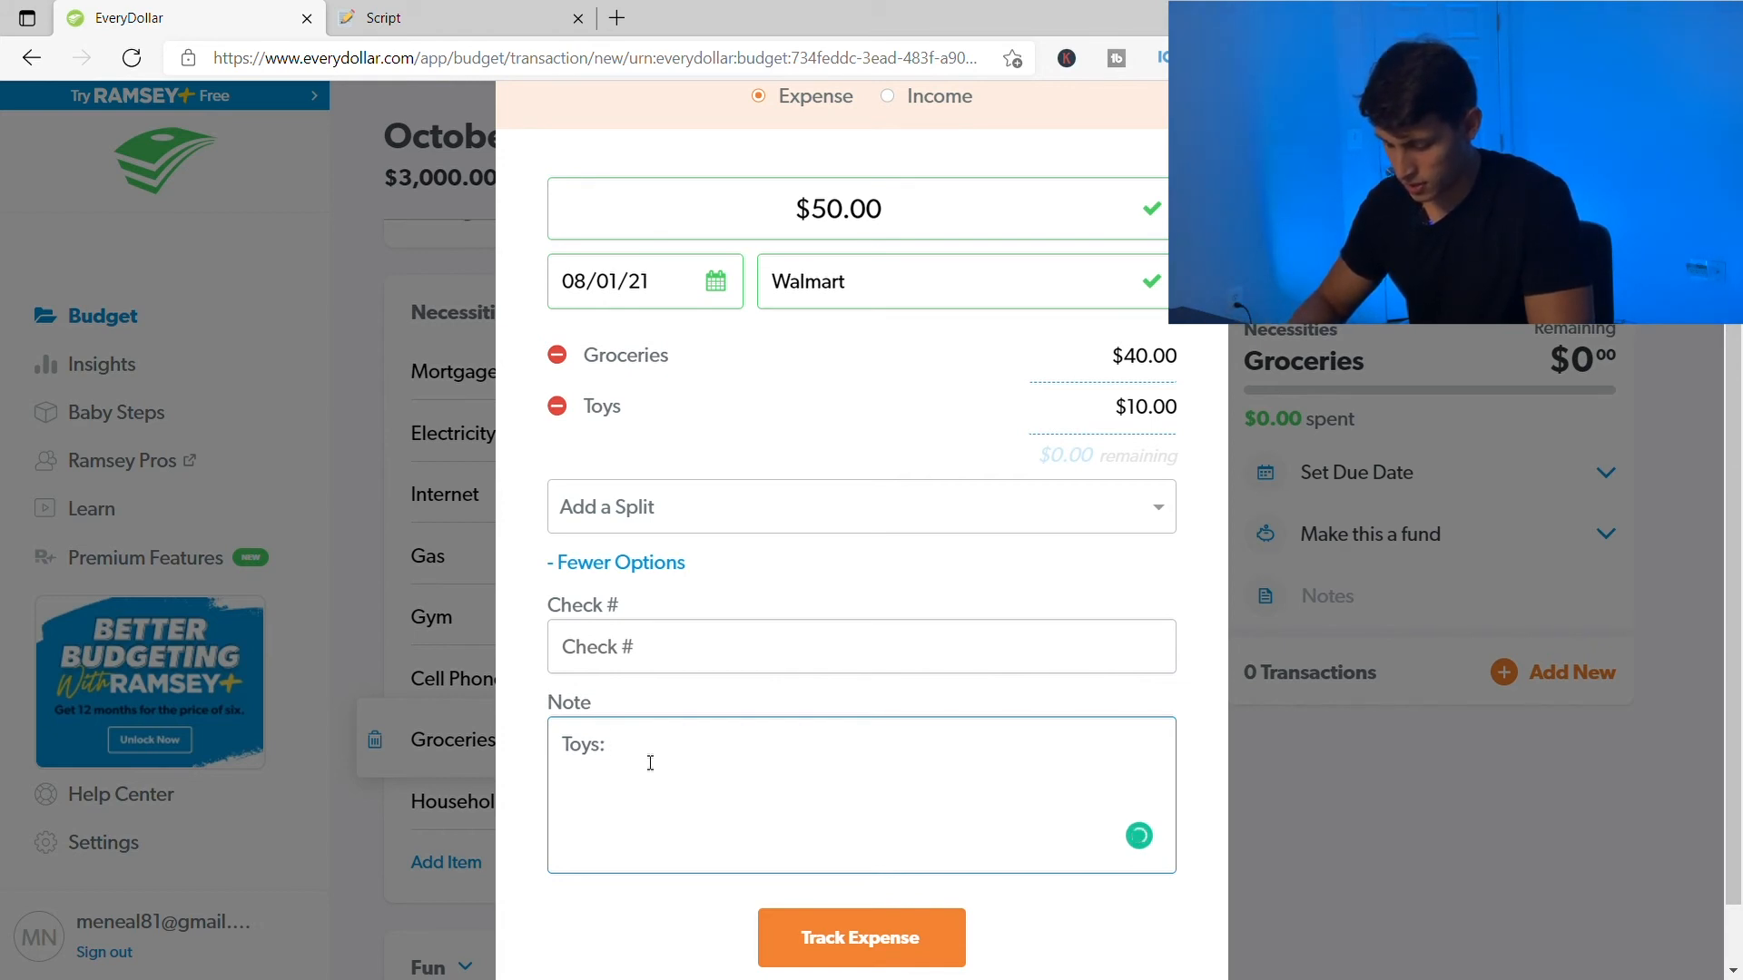
{"action": "type", "text": ": Chicken l"}
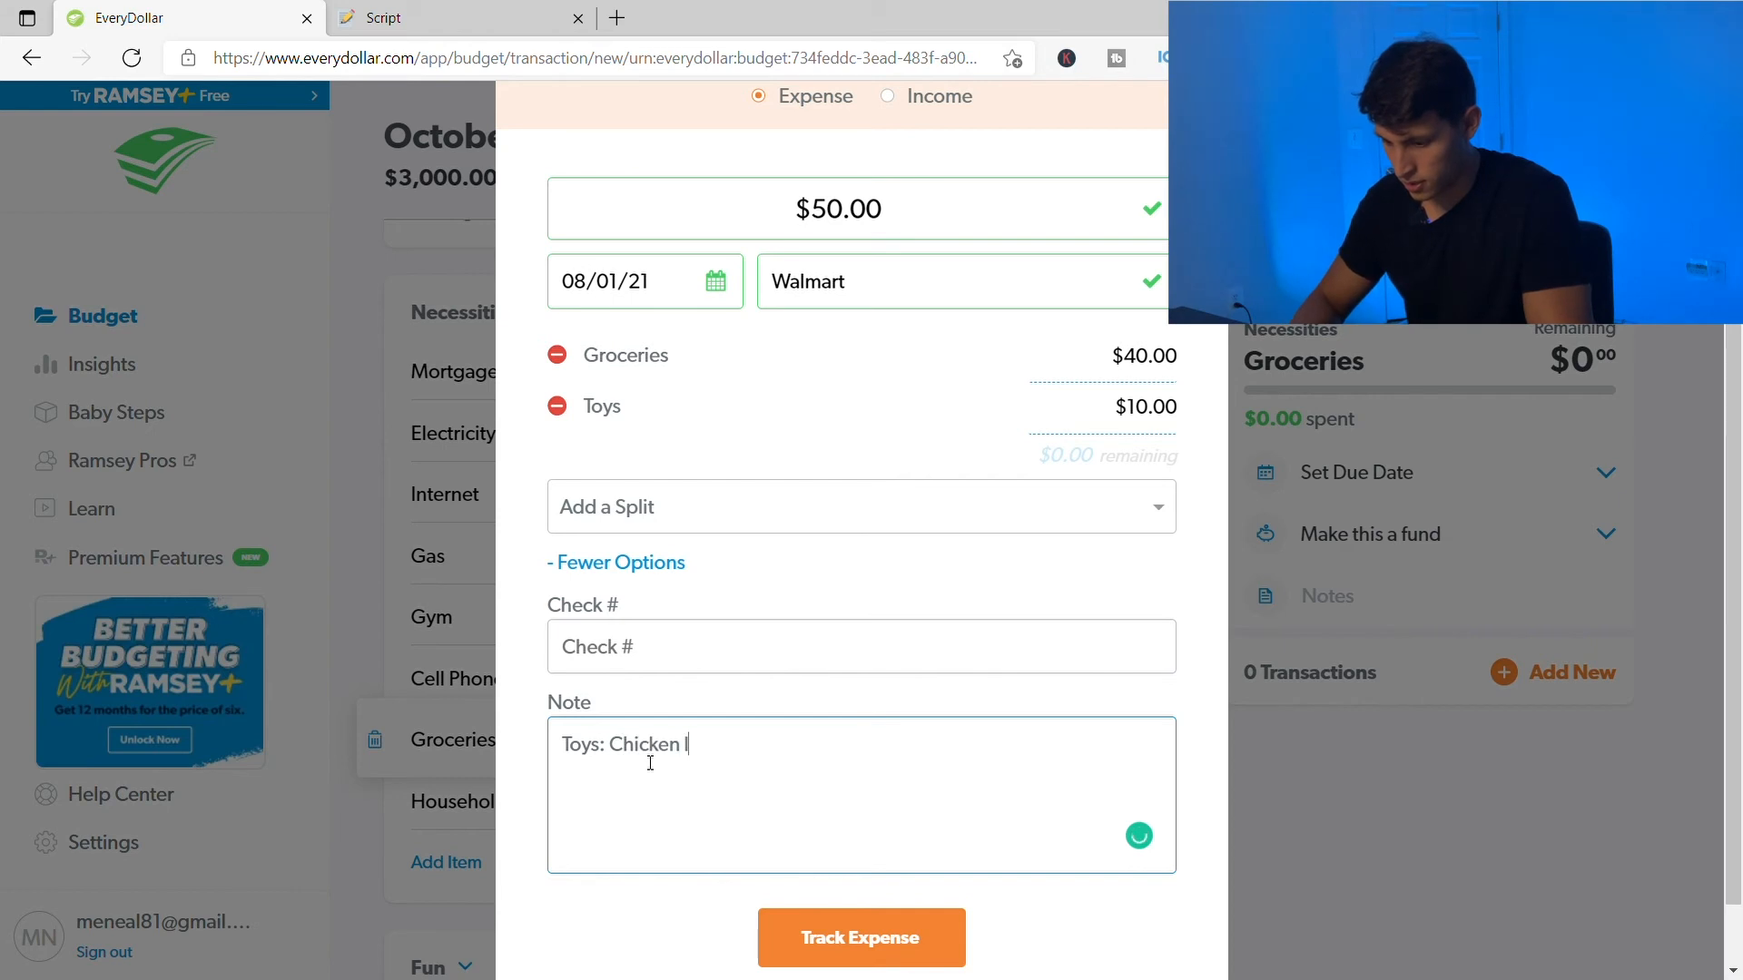
{"action": "type", "text": "ittle toy"}
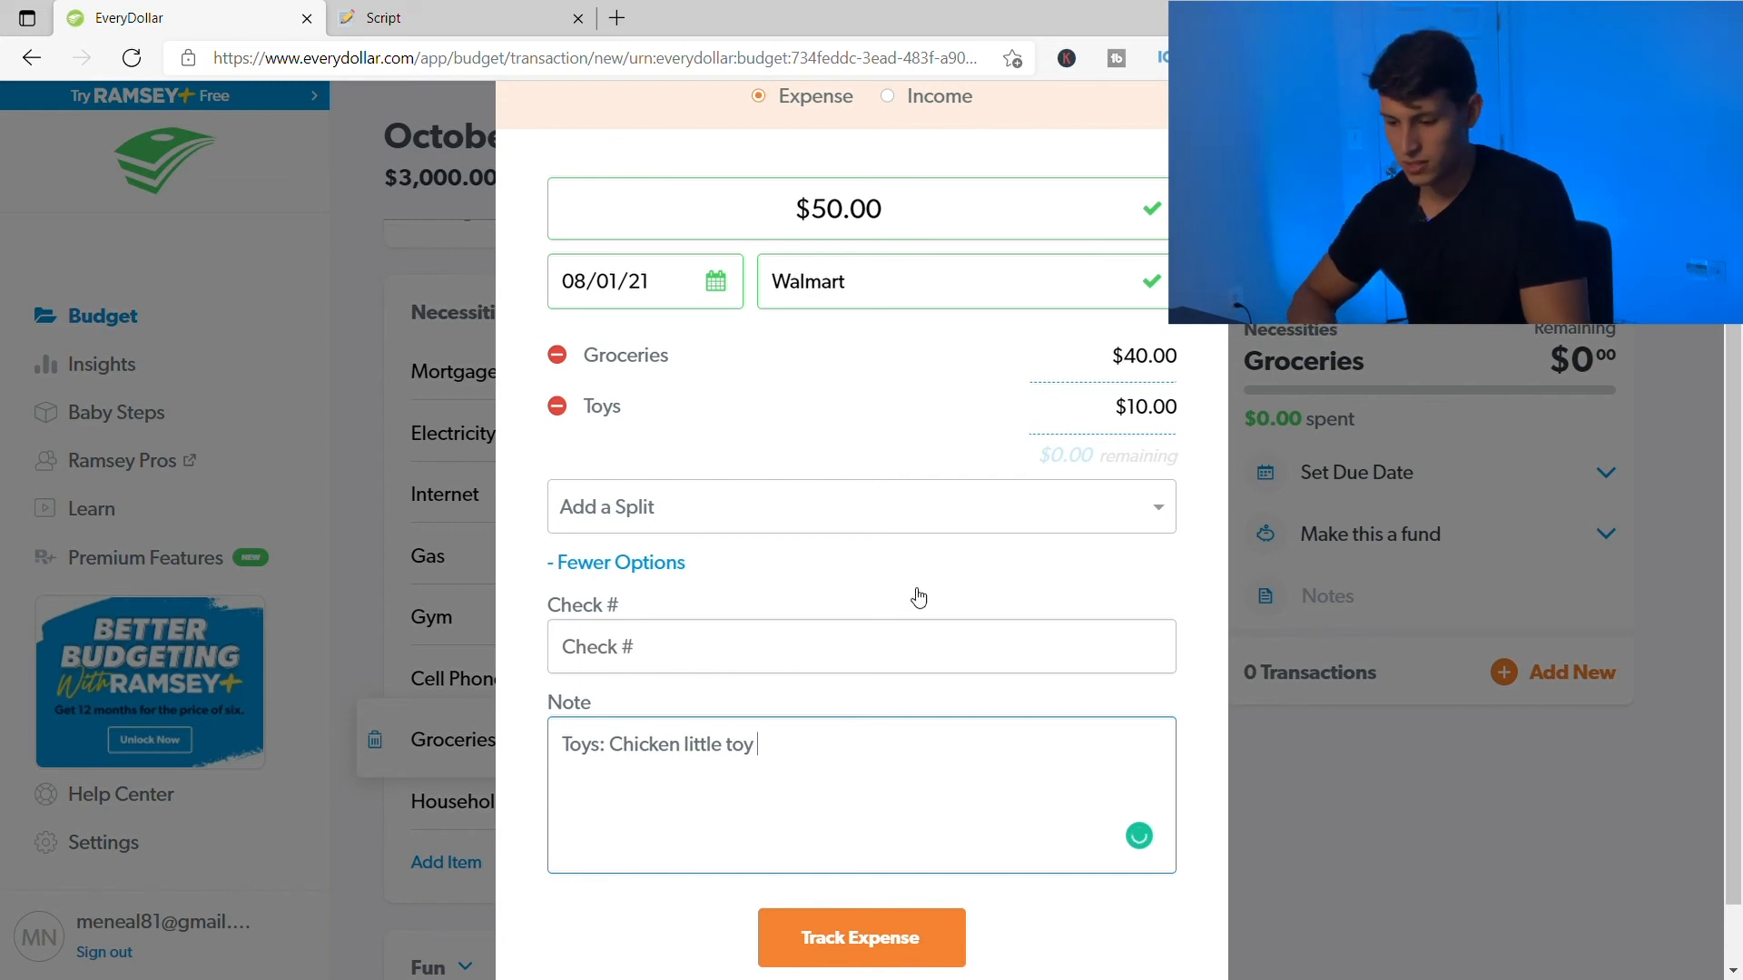
{"action": "scroll", "coordinate": [916, 603], "scroll_direction": "down", "scroll_amount": 1}
{"action": "scroll", "coordinate": [856, 461], "scroll_direction": "up", "scroll_amount": 2}
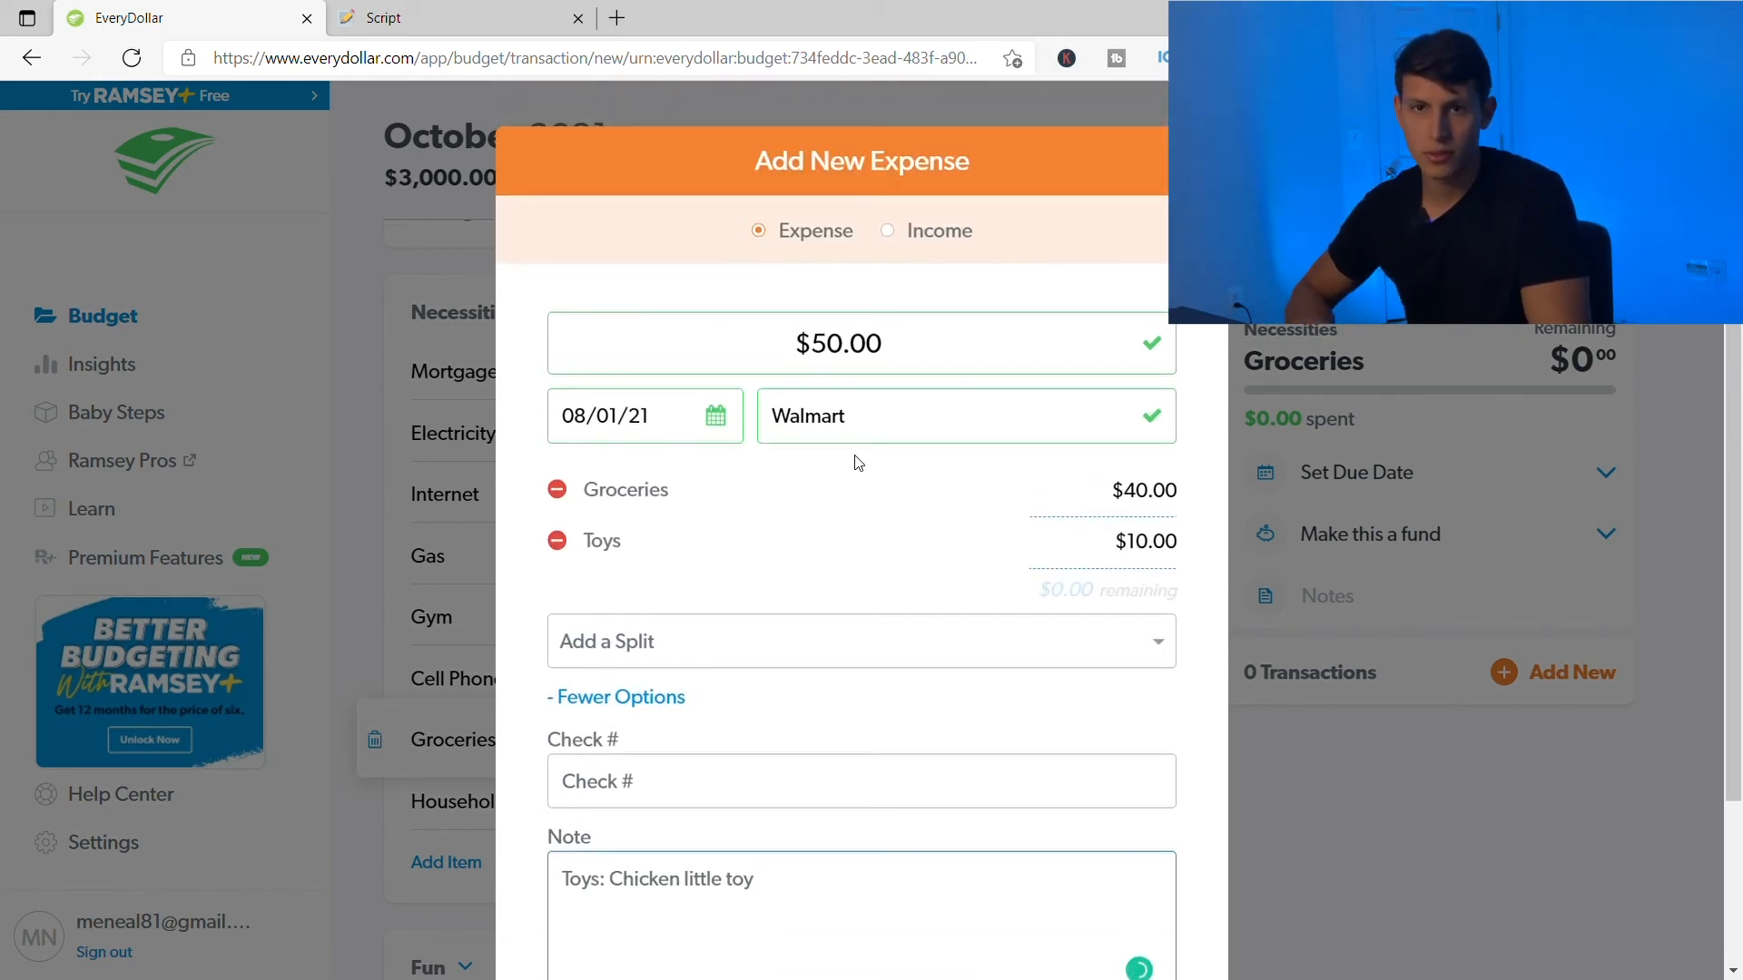
{"action": "scroll", "coordinate": [862, 465], "scroll_direction": "down", "scroll_amount": 3}
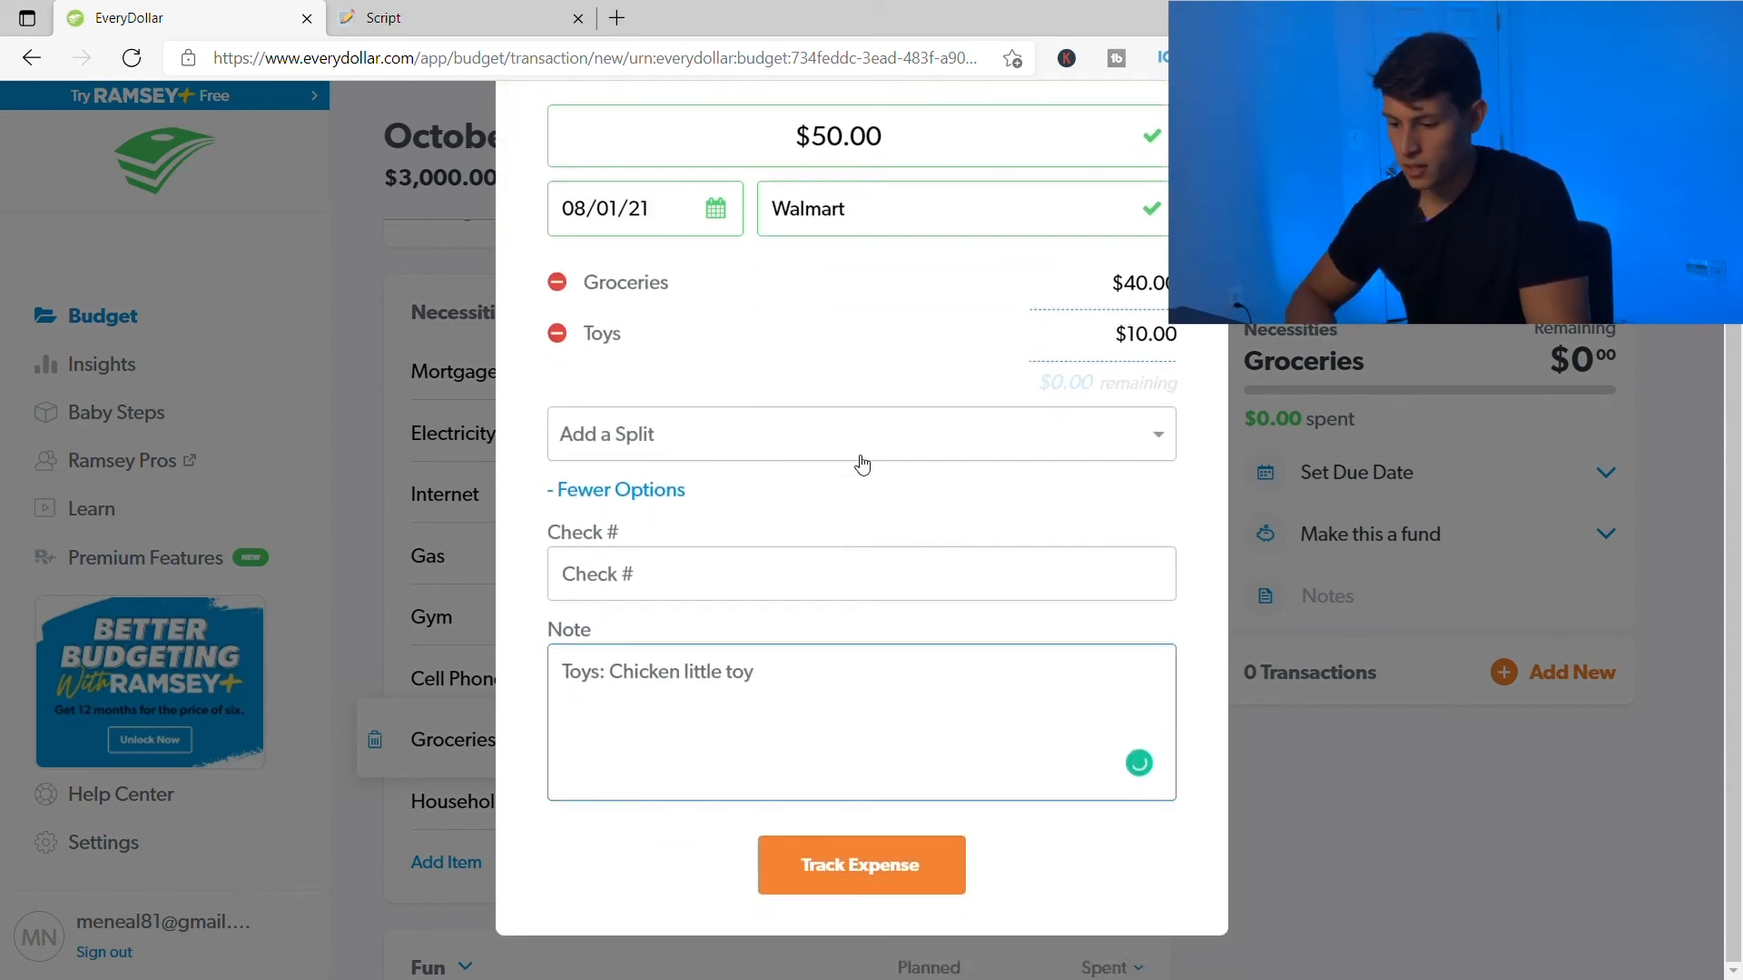
- Track the split Walmart expense, so Groceries shows $40.00 spent
{"action": "left_click", "coordinate": [902, 865]}
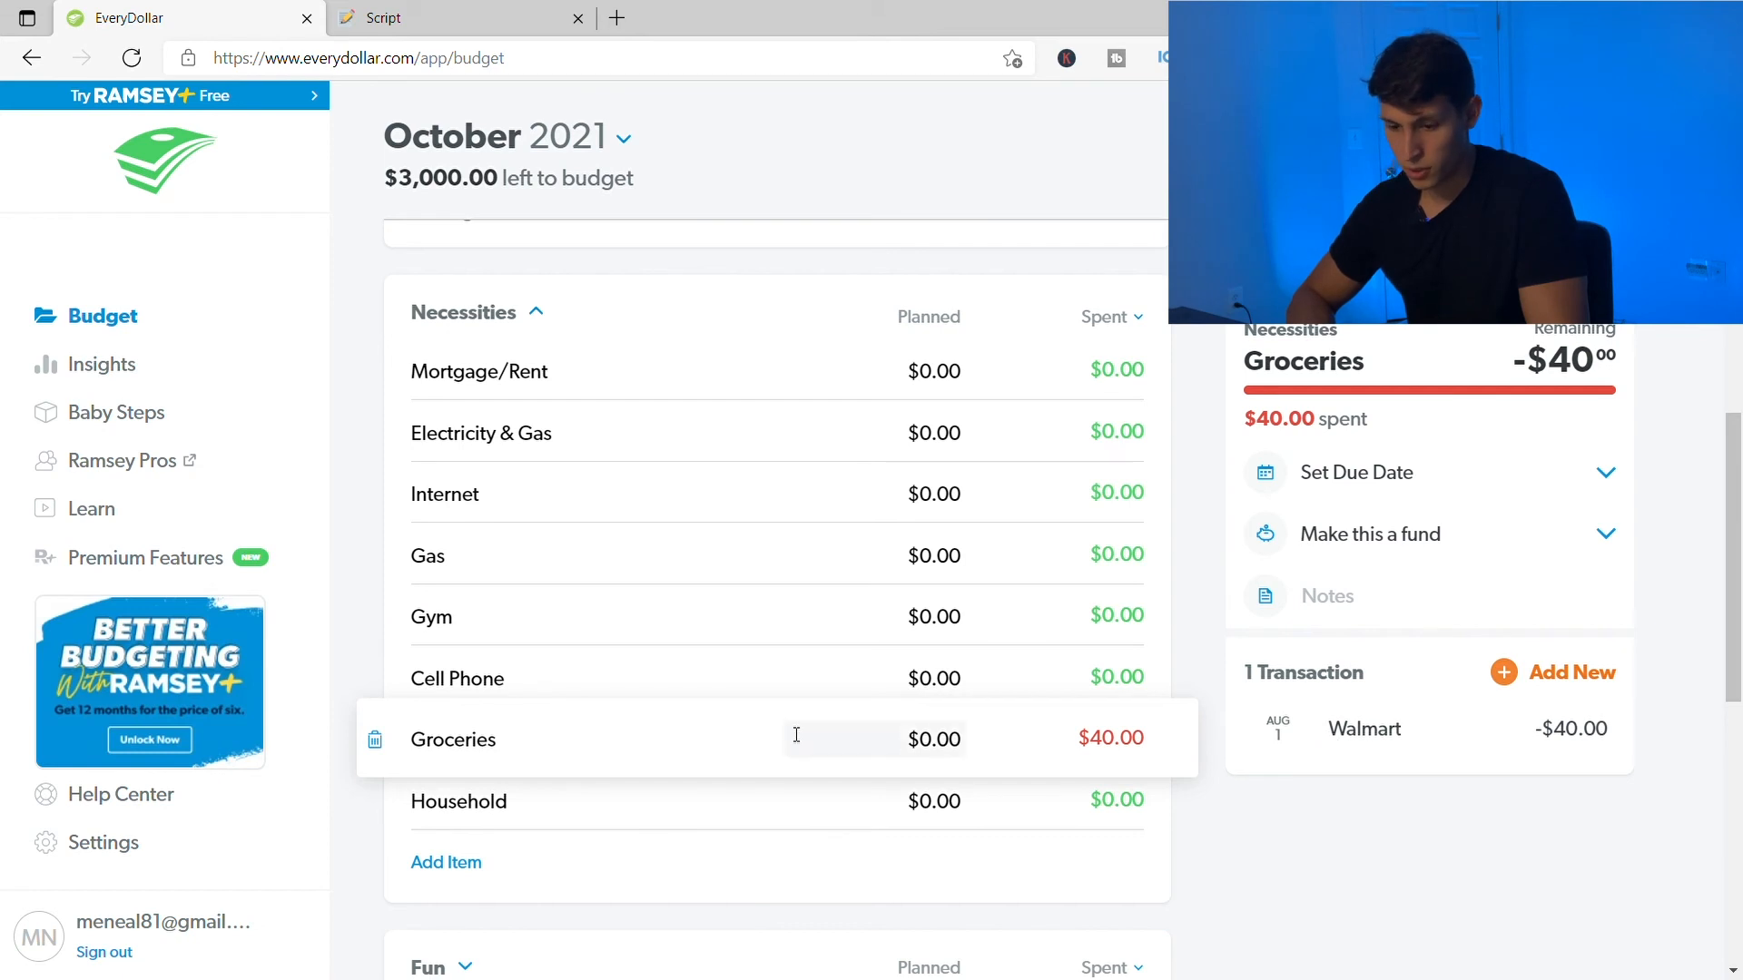
{"action": "scroll", "coordinate": [564, 754], "scroll_direction": "down", "scroll_amount": 3}
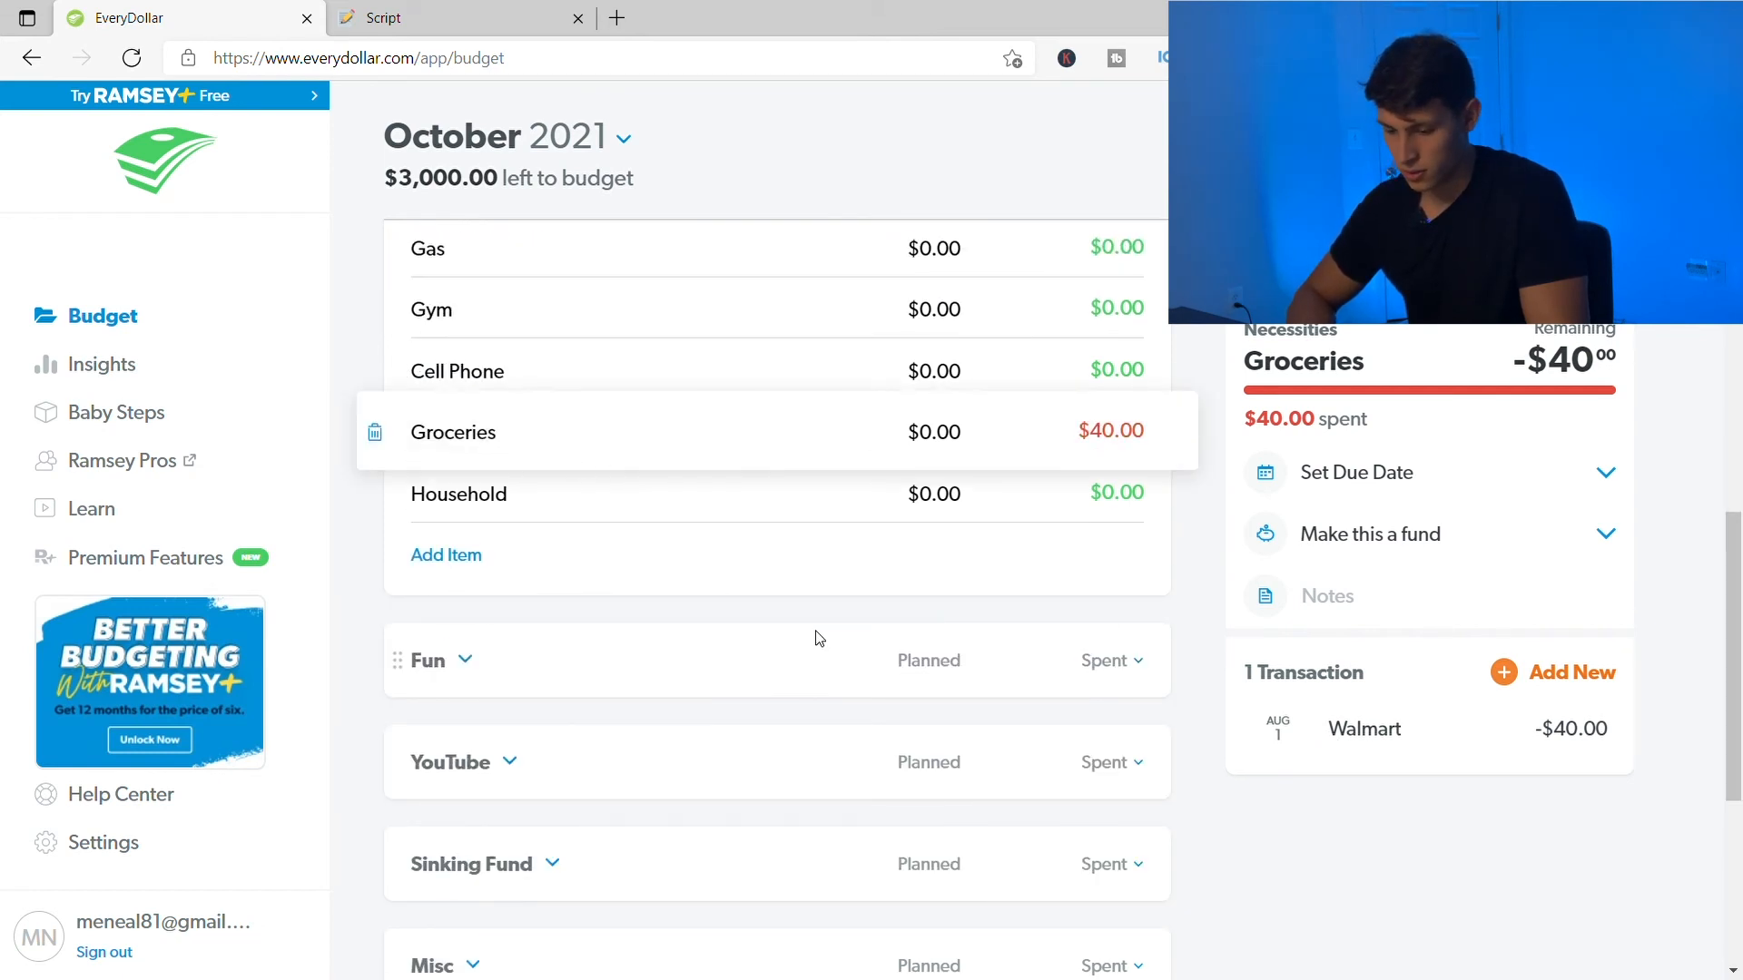
{"action": "scroll", "coordinate": [817, 638], "scroll_direction": "down", "scroll_amount": 3}
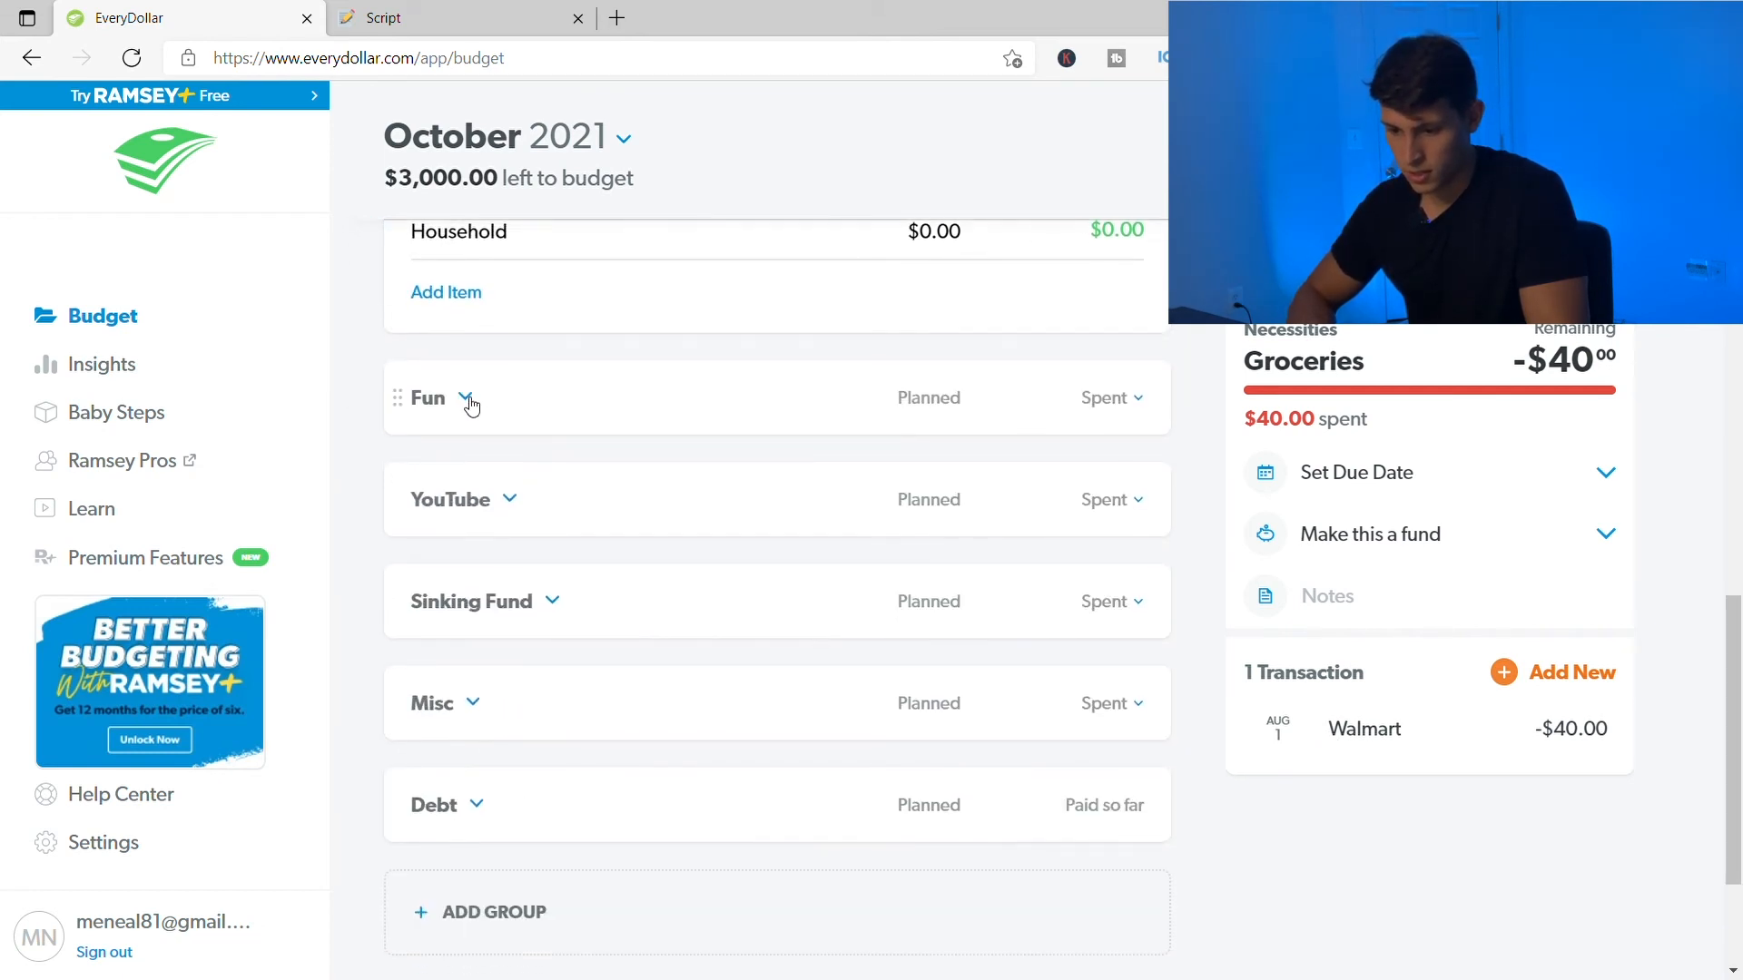
- Expand the Fun group and open Toys to confirm its $10.00 spent
{"action": "left_click", "coordinate": [470, 406]}
{"action": "left_click", "coordinate": [638, 652]}
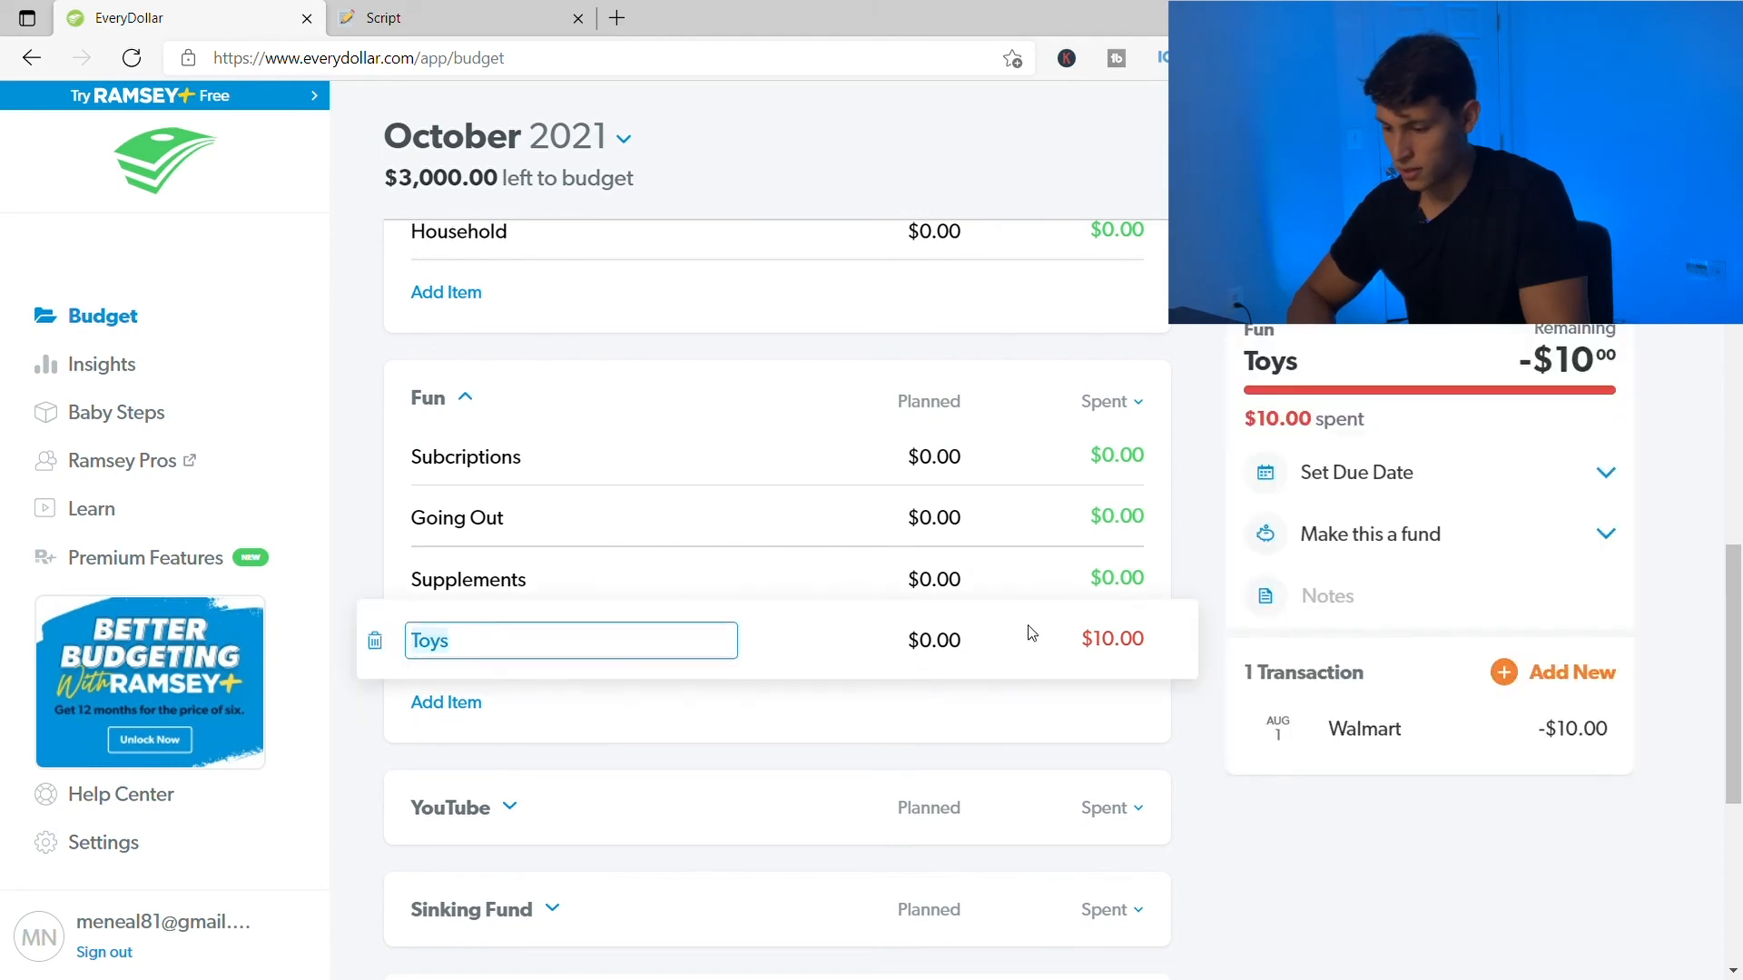
{"action": "scroll", "coordinate": [1207, 490], "scroll_direction": "up", "scroll_amount": 10}
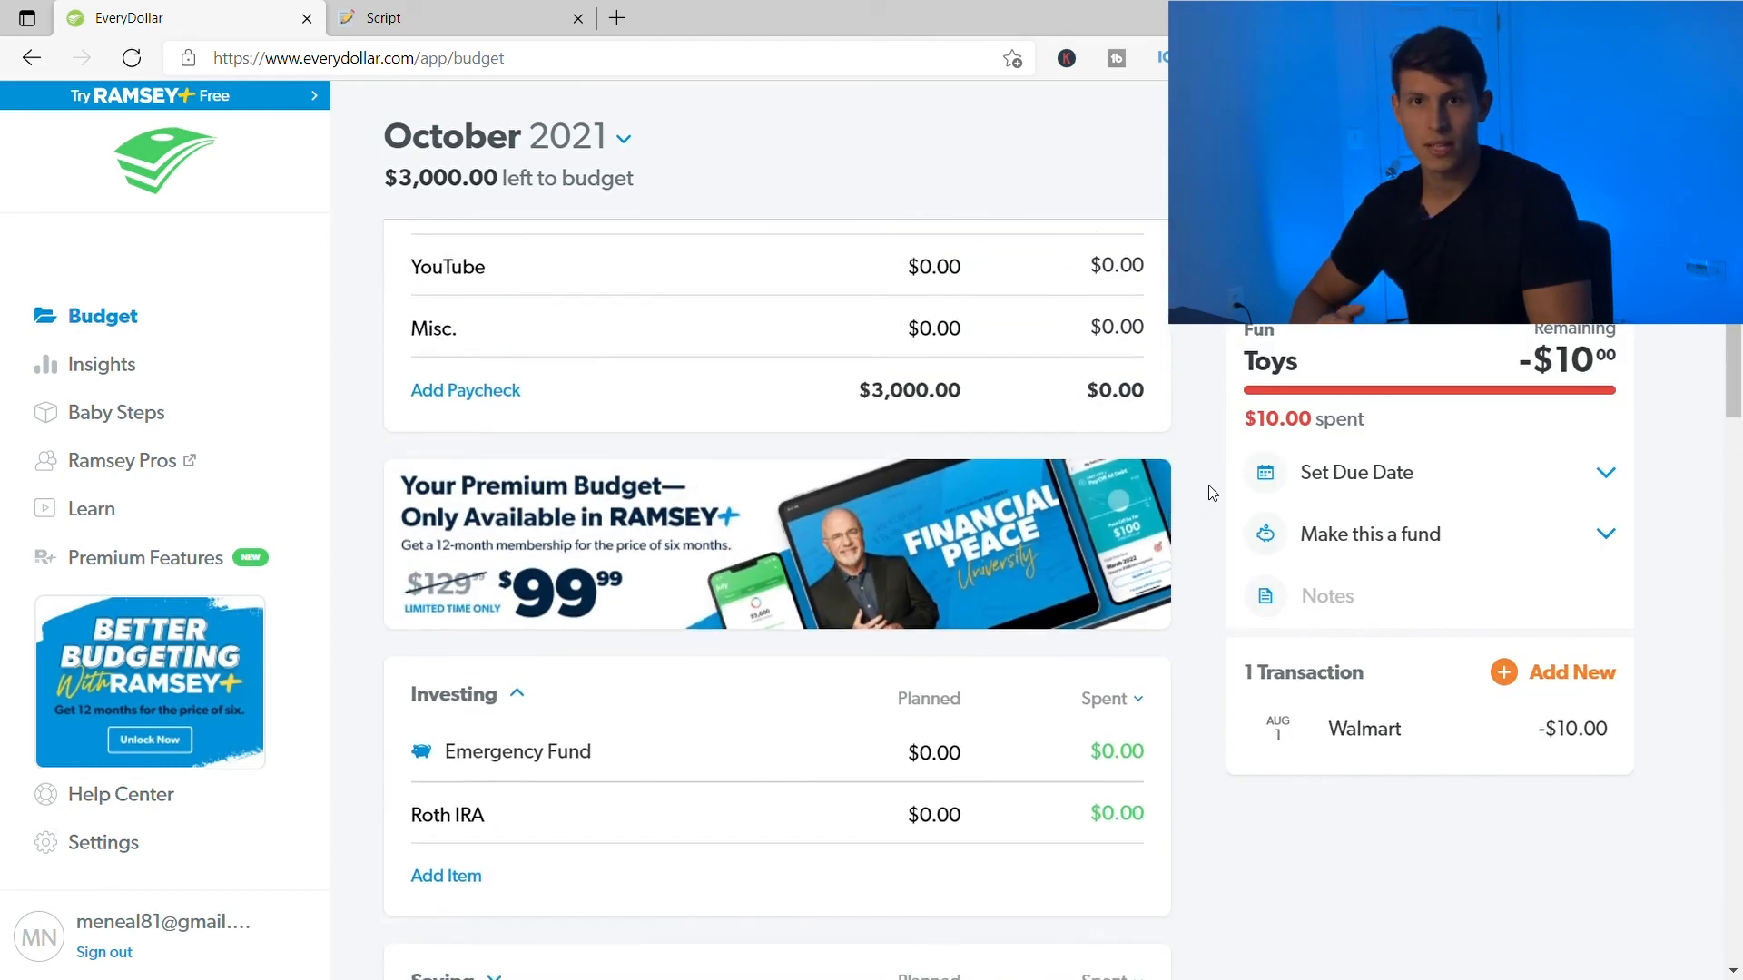
{"action": "scroll", "coordinate": [1207, 490], "scroll_direction": "up", "scroll_amount": 2}
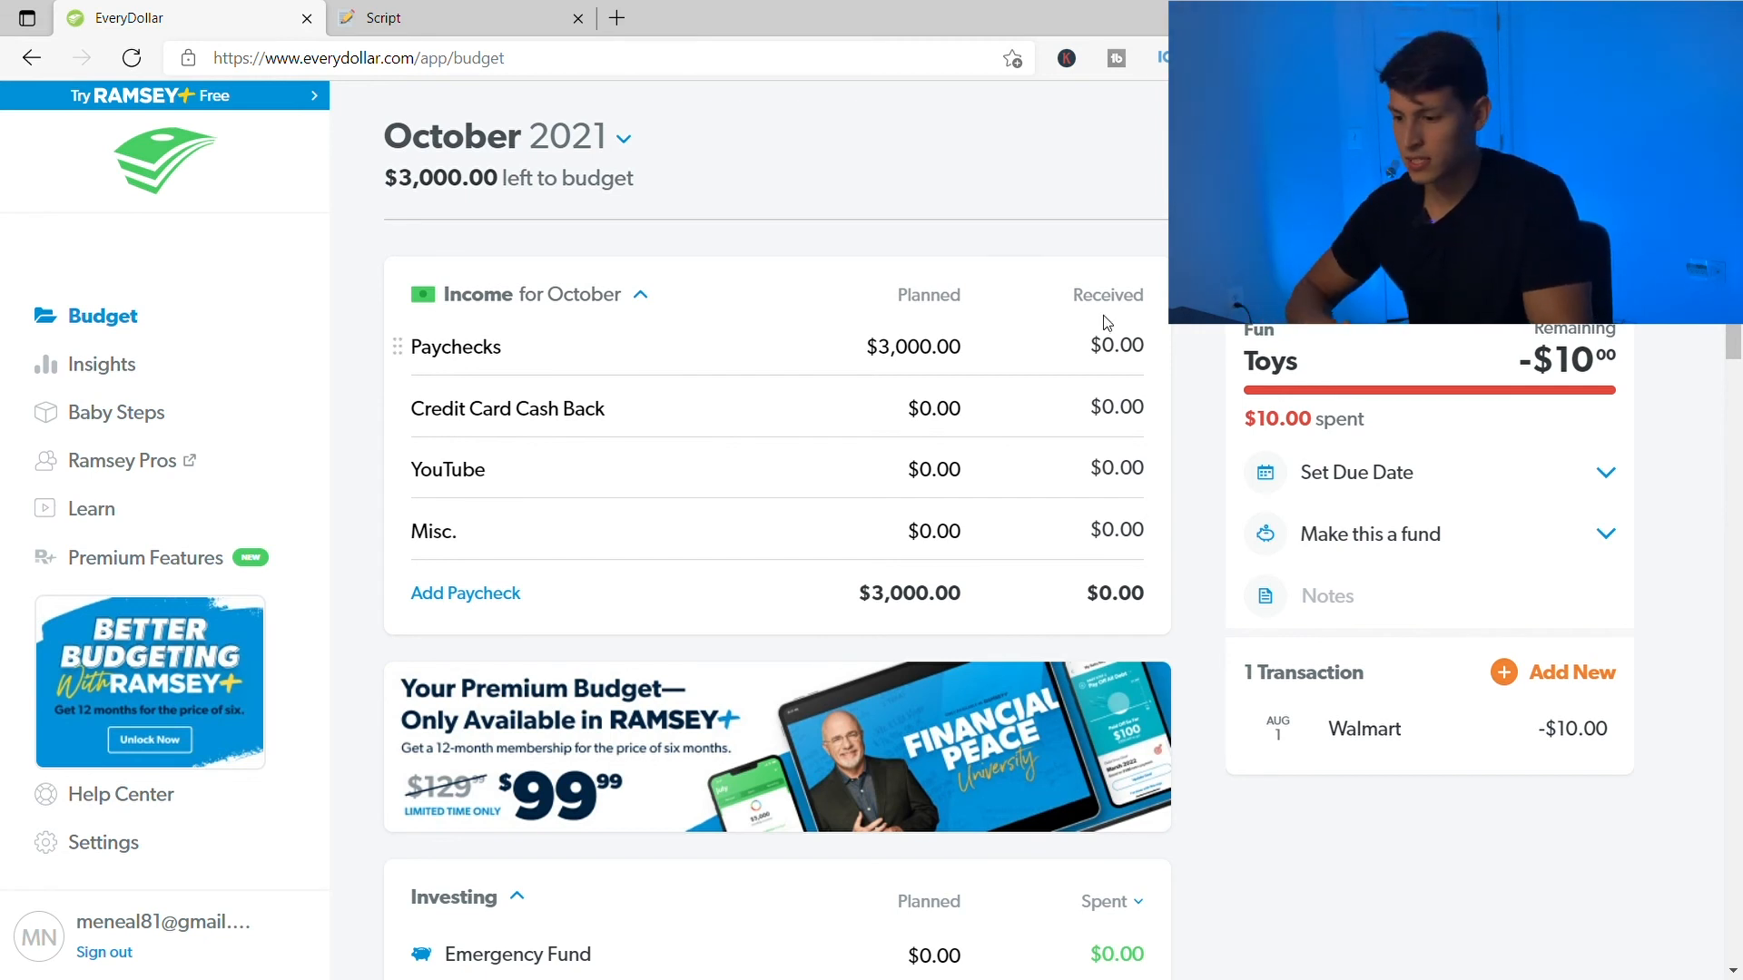
{"action": "scroll", "coordinate": [990, 435], "scroll_direction": "down", "scroll_amount": 1}
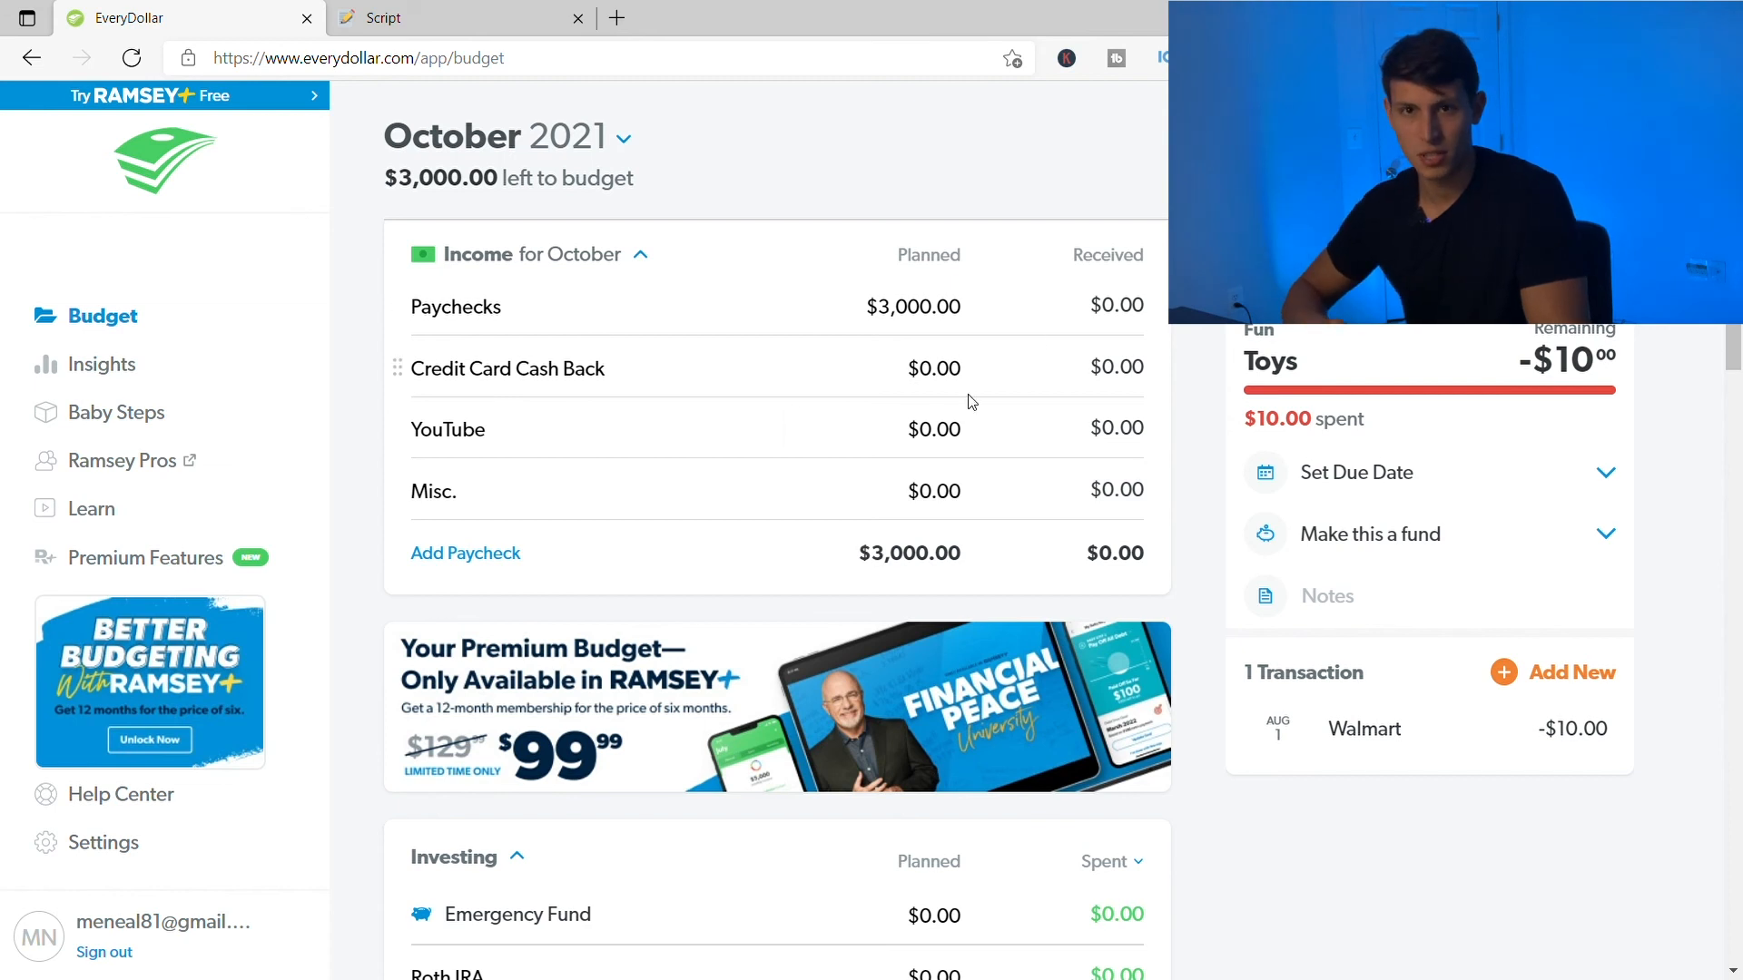
{"action": "scroll", "coordinate": [989, 408], "scroll_direction": "down", "scroll_amount": 1}
{"action": "scroll", "coordinate": [1044, 400], "scroll_direction": "up", "scroll_amount": 1}
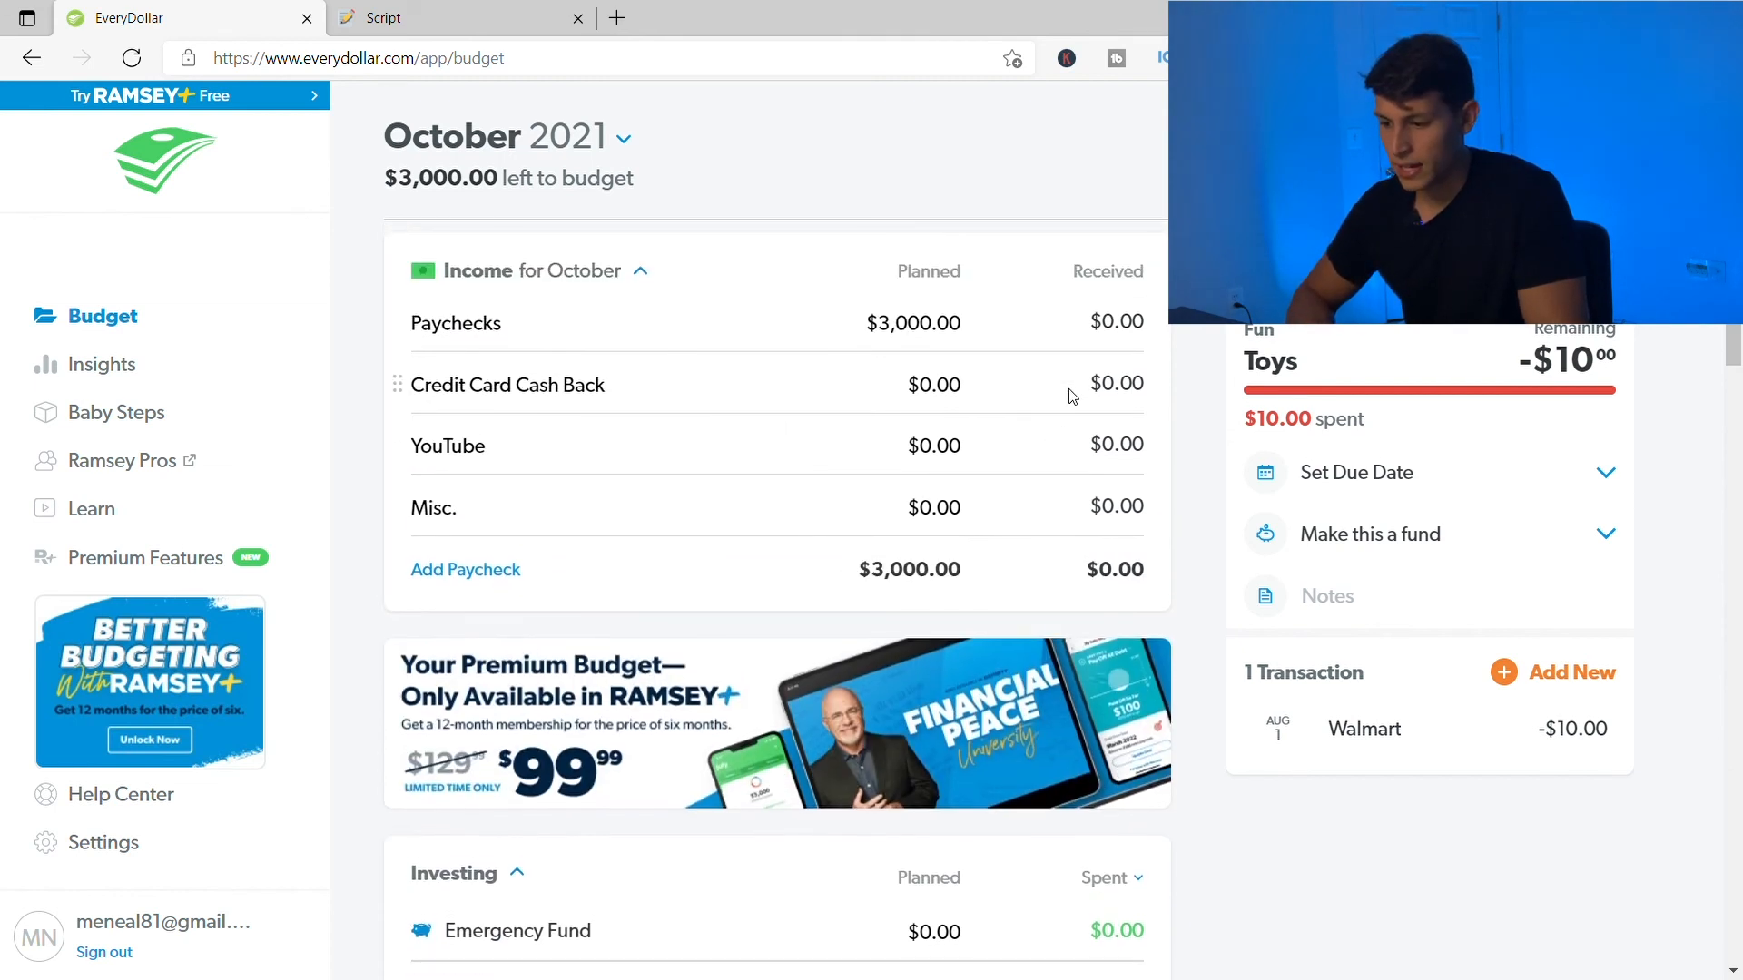
{"action": "scroll", "coordinate": [1046, 434], "scroll_direction": "down", "scroll_amount": 1}
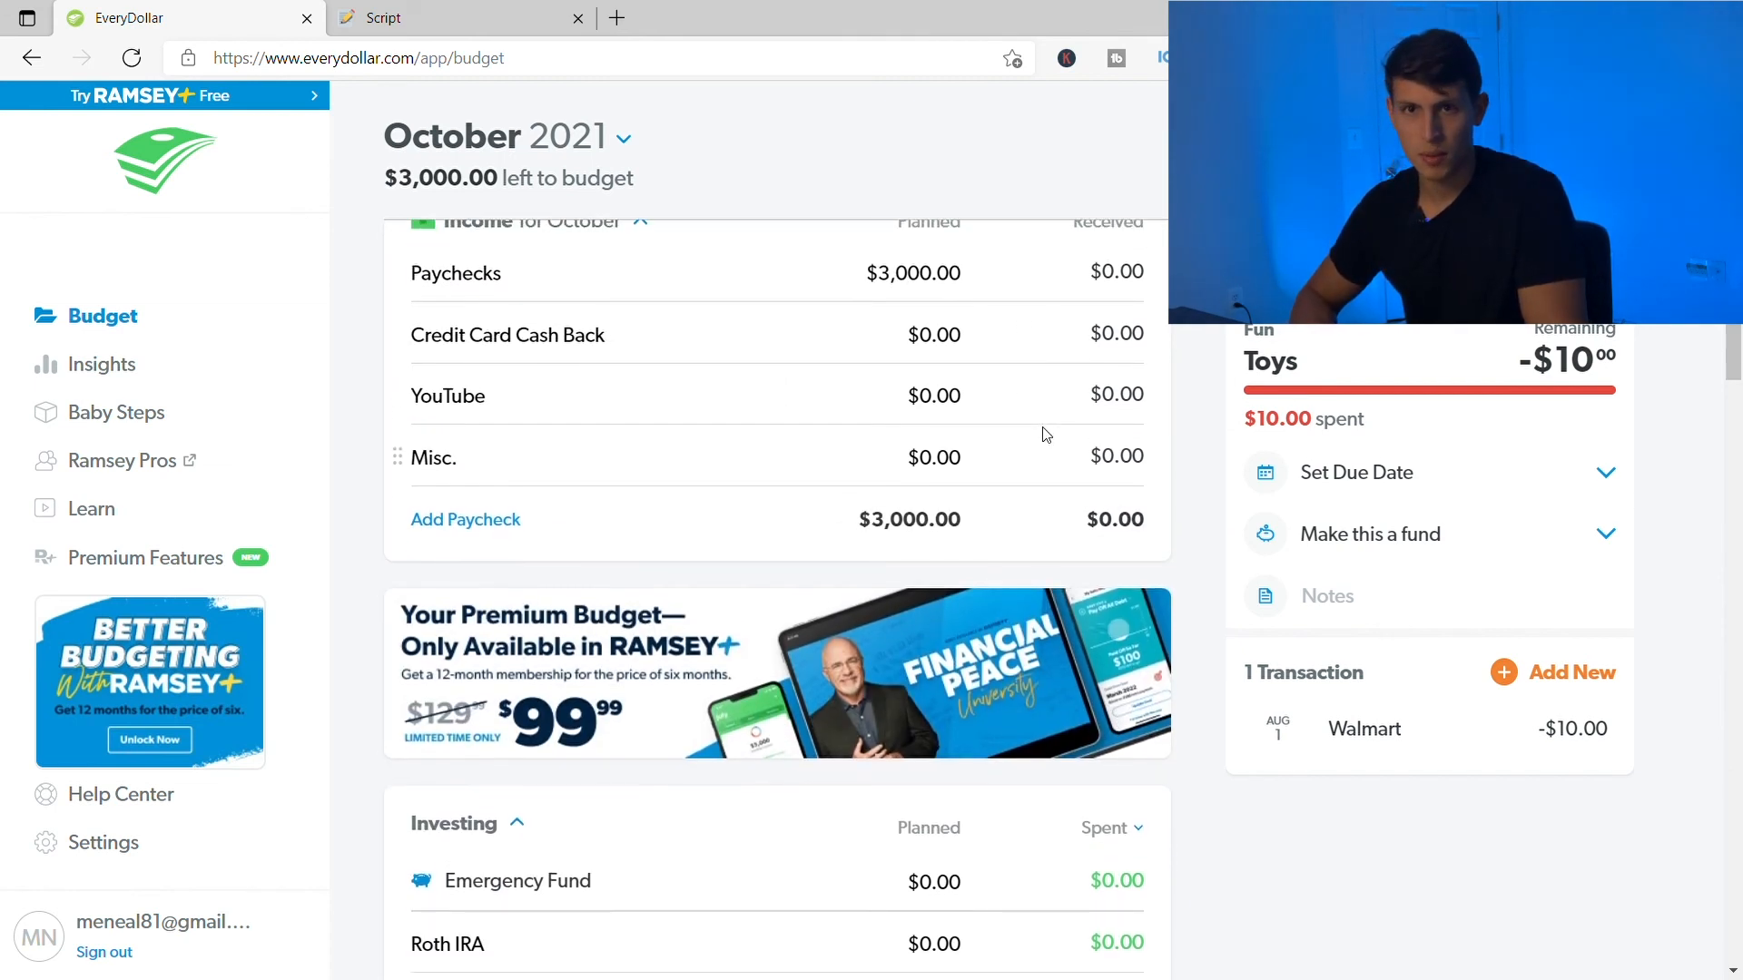
{"action": "scroll", "coordinate": [1139, 378], "scroll_direction": "up", "scroll_amount": 1}
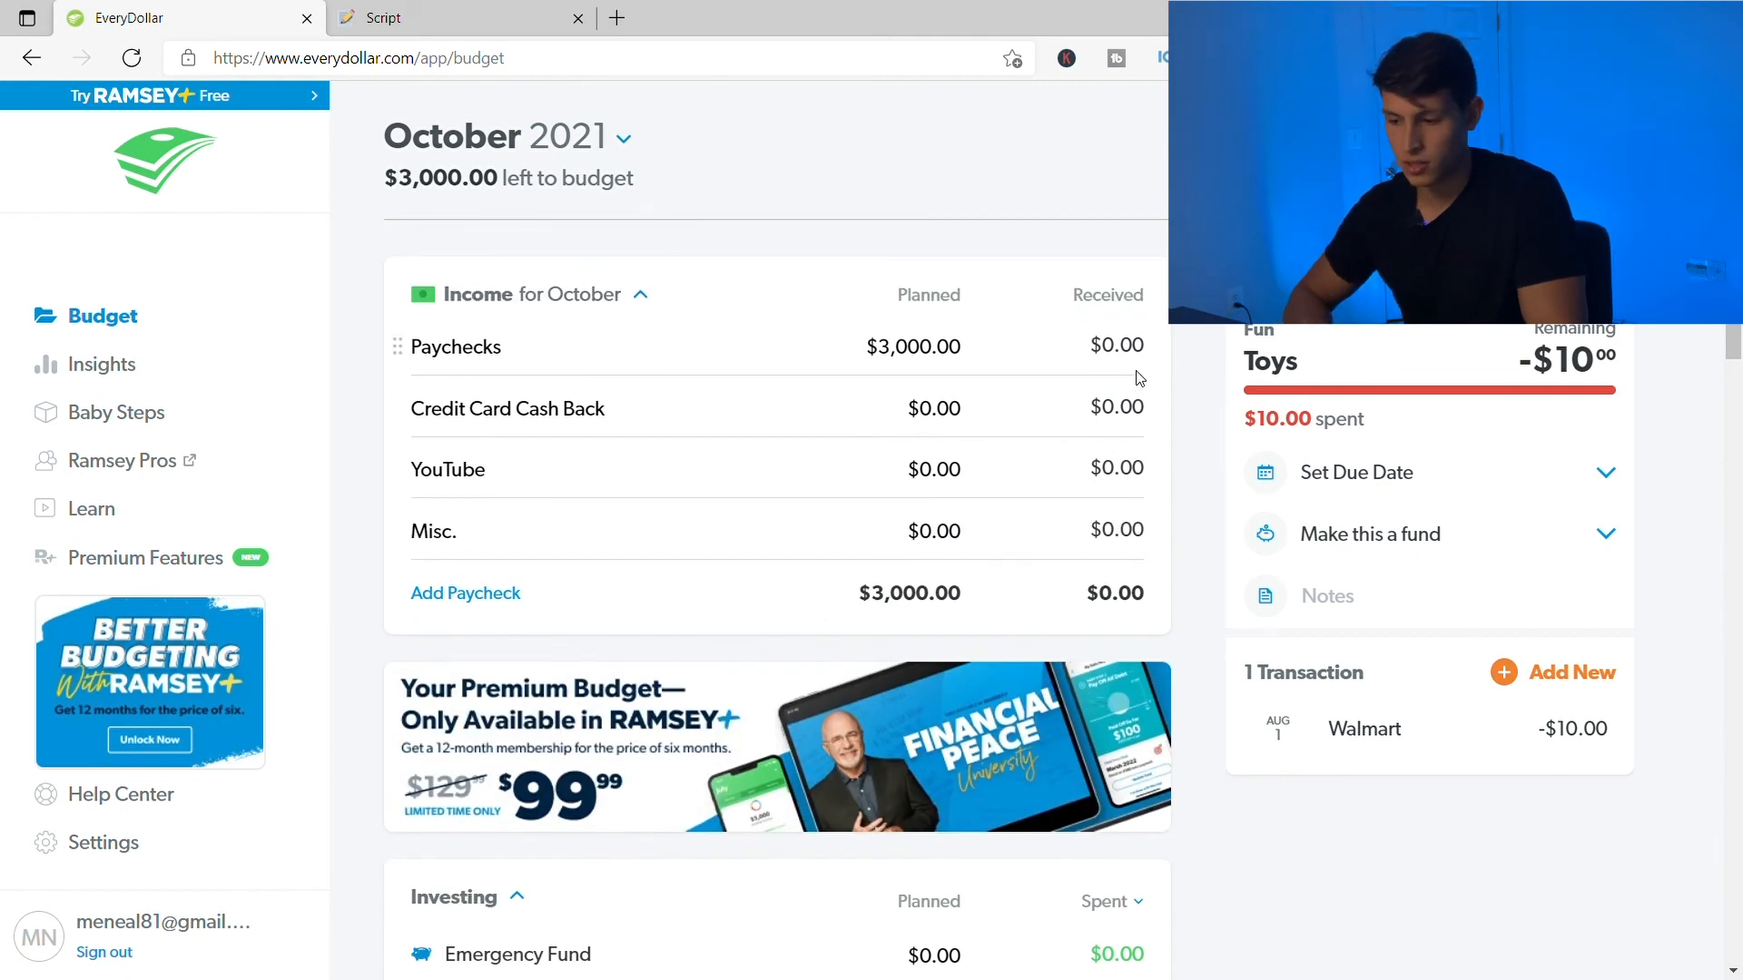
{"action": "scroll", "coordinate": [934, 455], "scroll_direction": "down", "scroll_amount": 8}
{"action": "scroll", "coordinate": [898, 699], "scroll_direction": "down", "scroll_amount": 3}
- Enter 200 as Groceries' planned amount and check the $2,800.00 left to budget
{"action": "left_click", "coordinate": [945, 752]}
{"action": "type", "text": "200"}
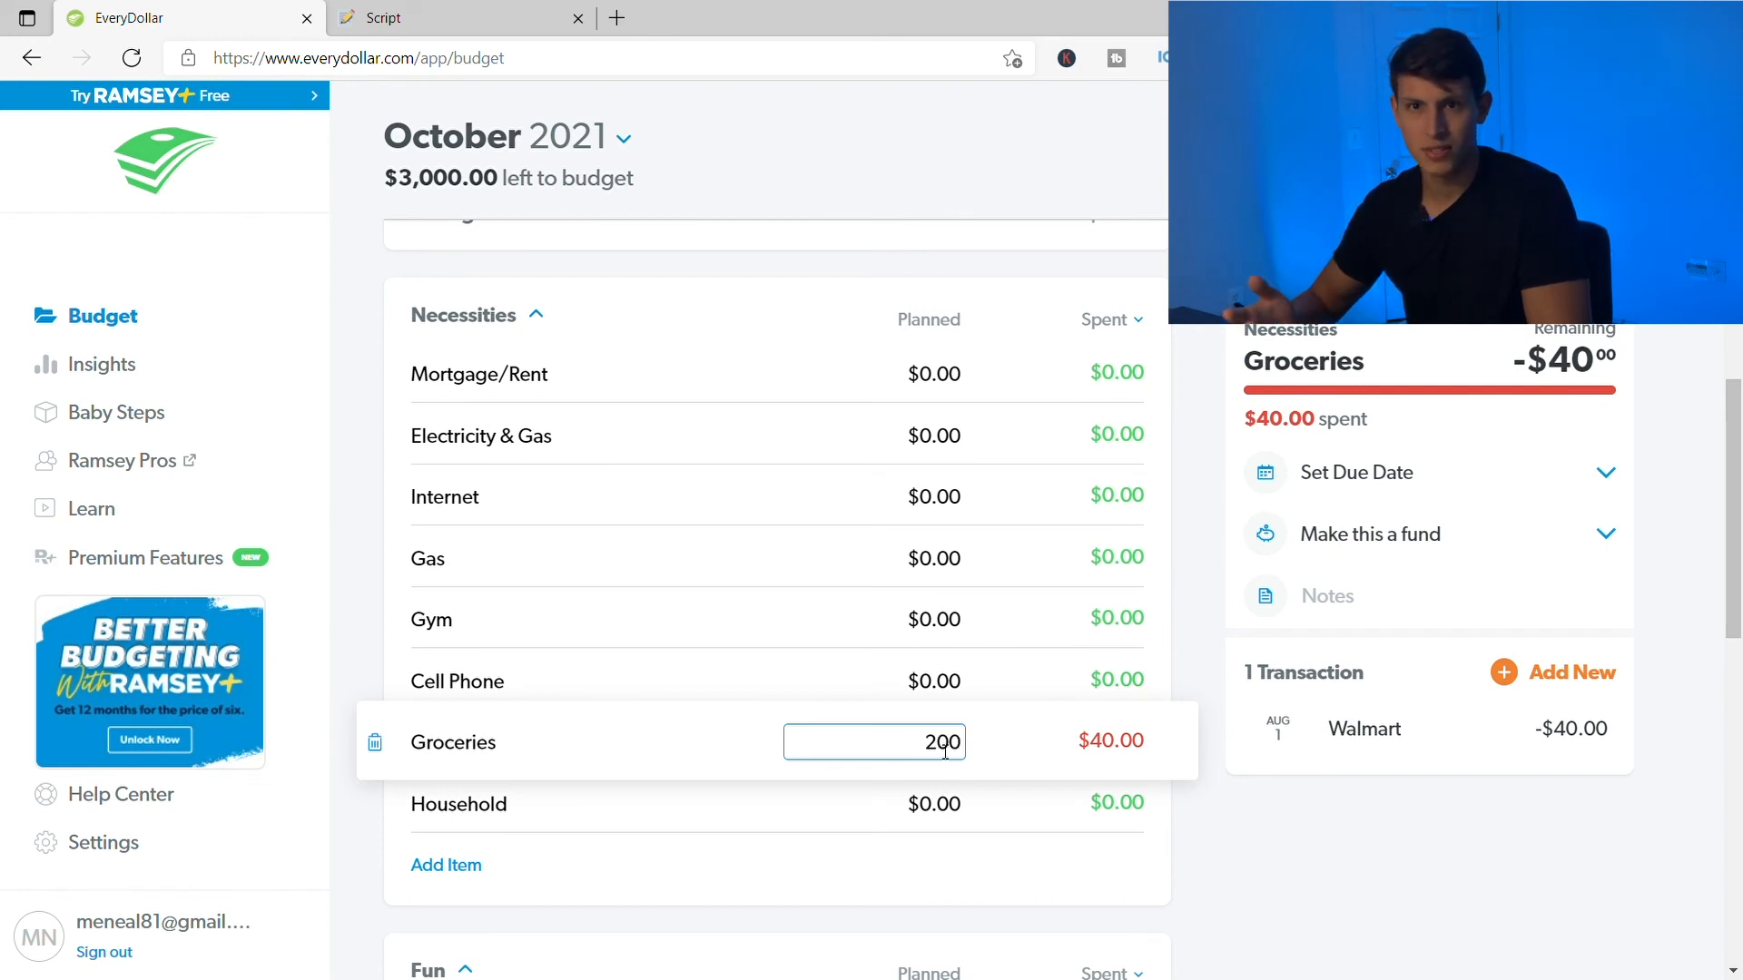
{"action": "left_click", "coordinate": [1223, 832]}
{"action": "scroll", "coordinate": [968, 568], "scroll_direction": "up", "scroll_amount": 1}
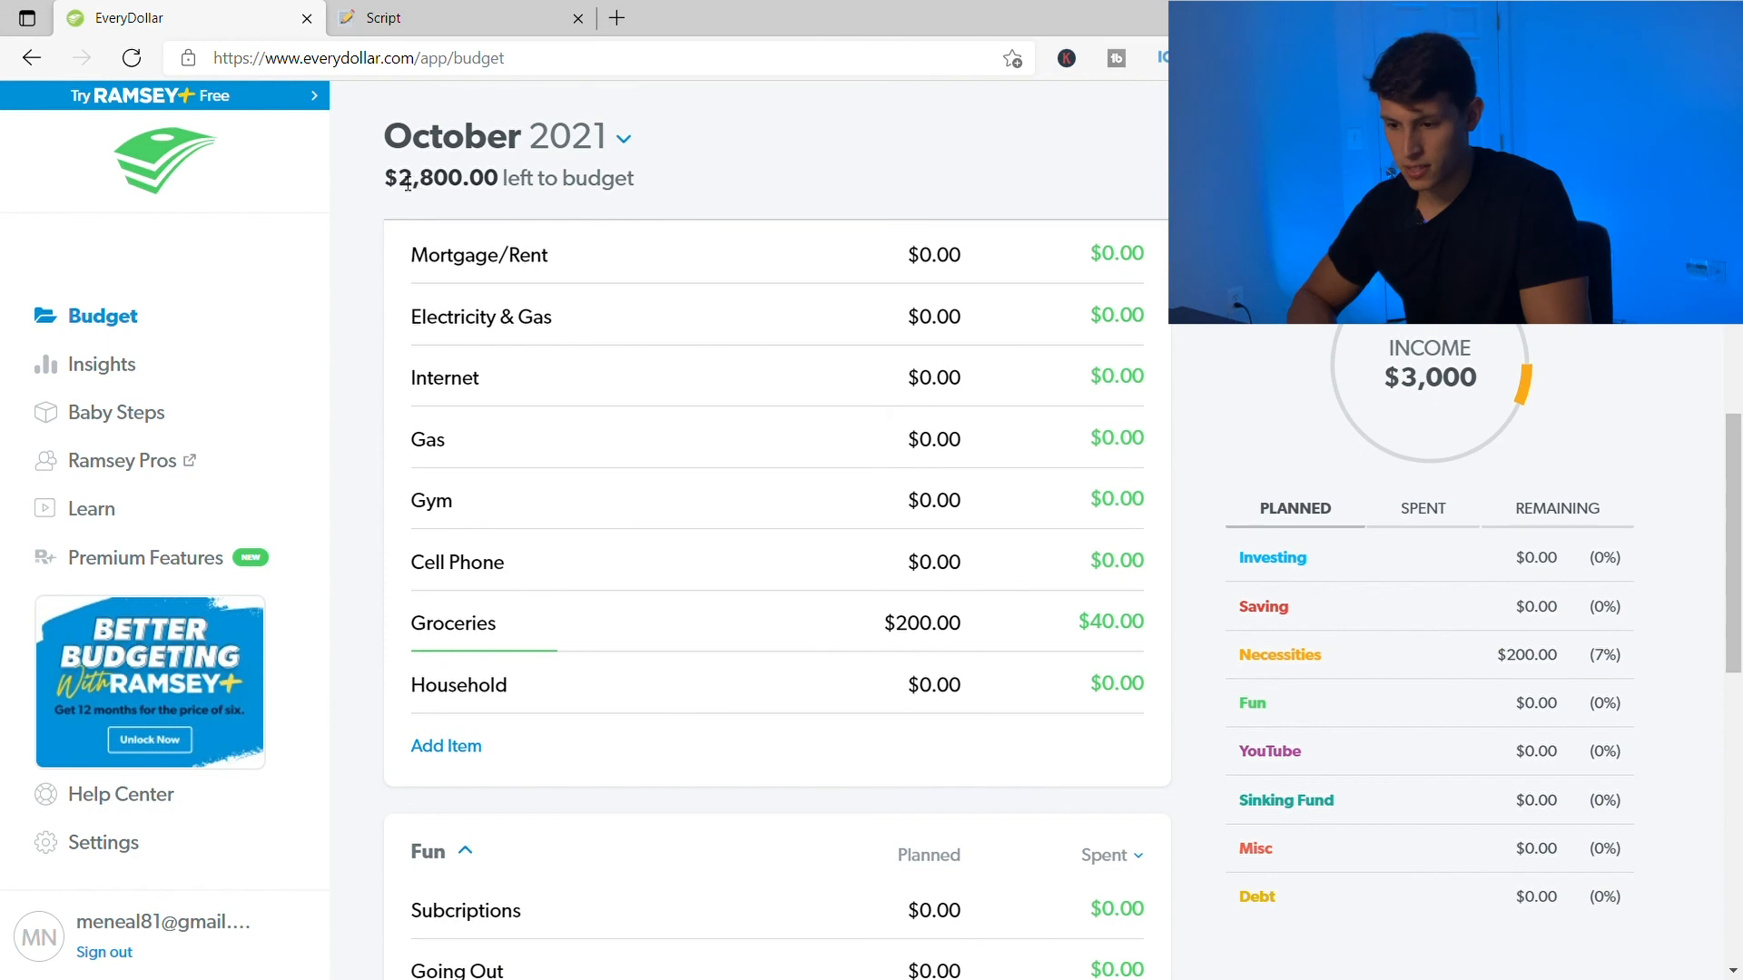
{"action": "left_click_drag", "start_coordinate": [385, 180], "coordinate": [502, 192]}
{"action": "left_click", "coordinate": [646, 184]}
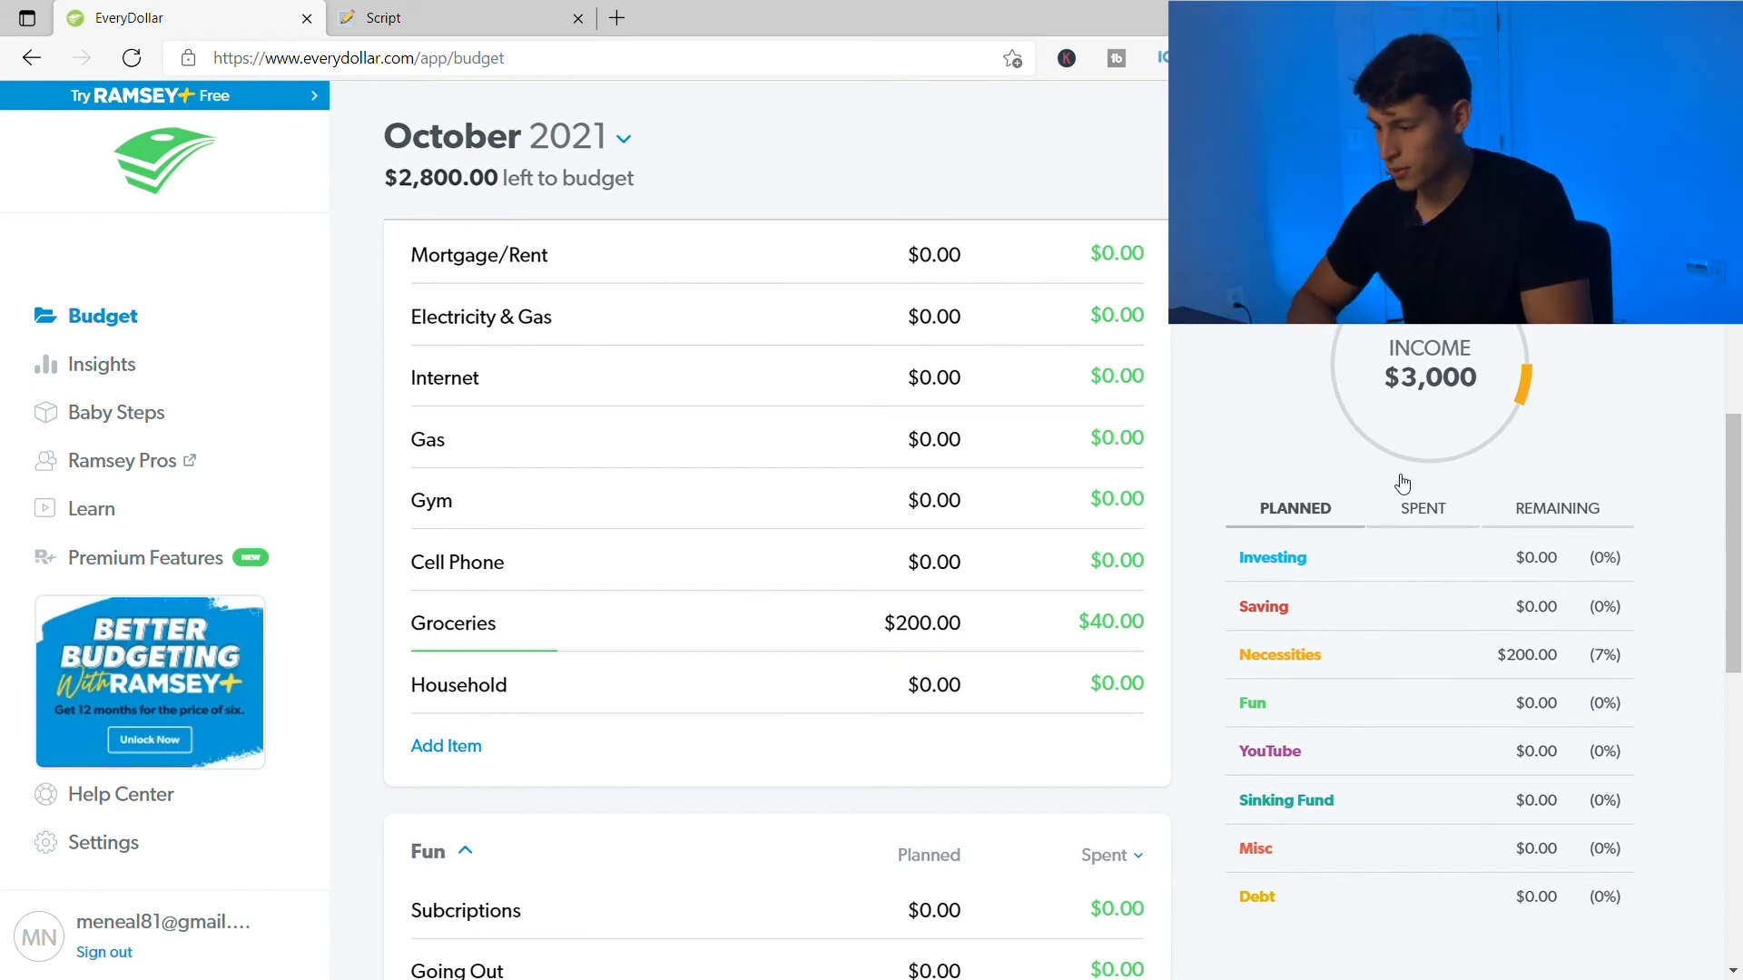
- Compare the Planned and Spent summary views, then show Remaining with $2,950 overall
{"action": "scroll", "coordinate": [1265, 397], "scroll_direction": "down", "scroll_amount": 1}
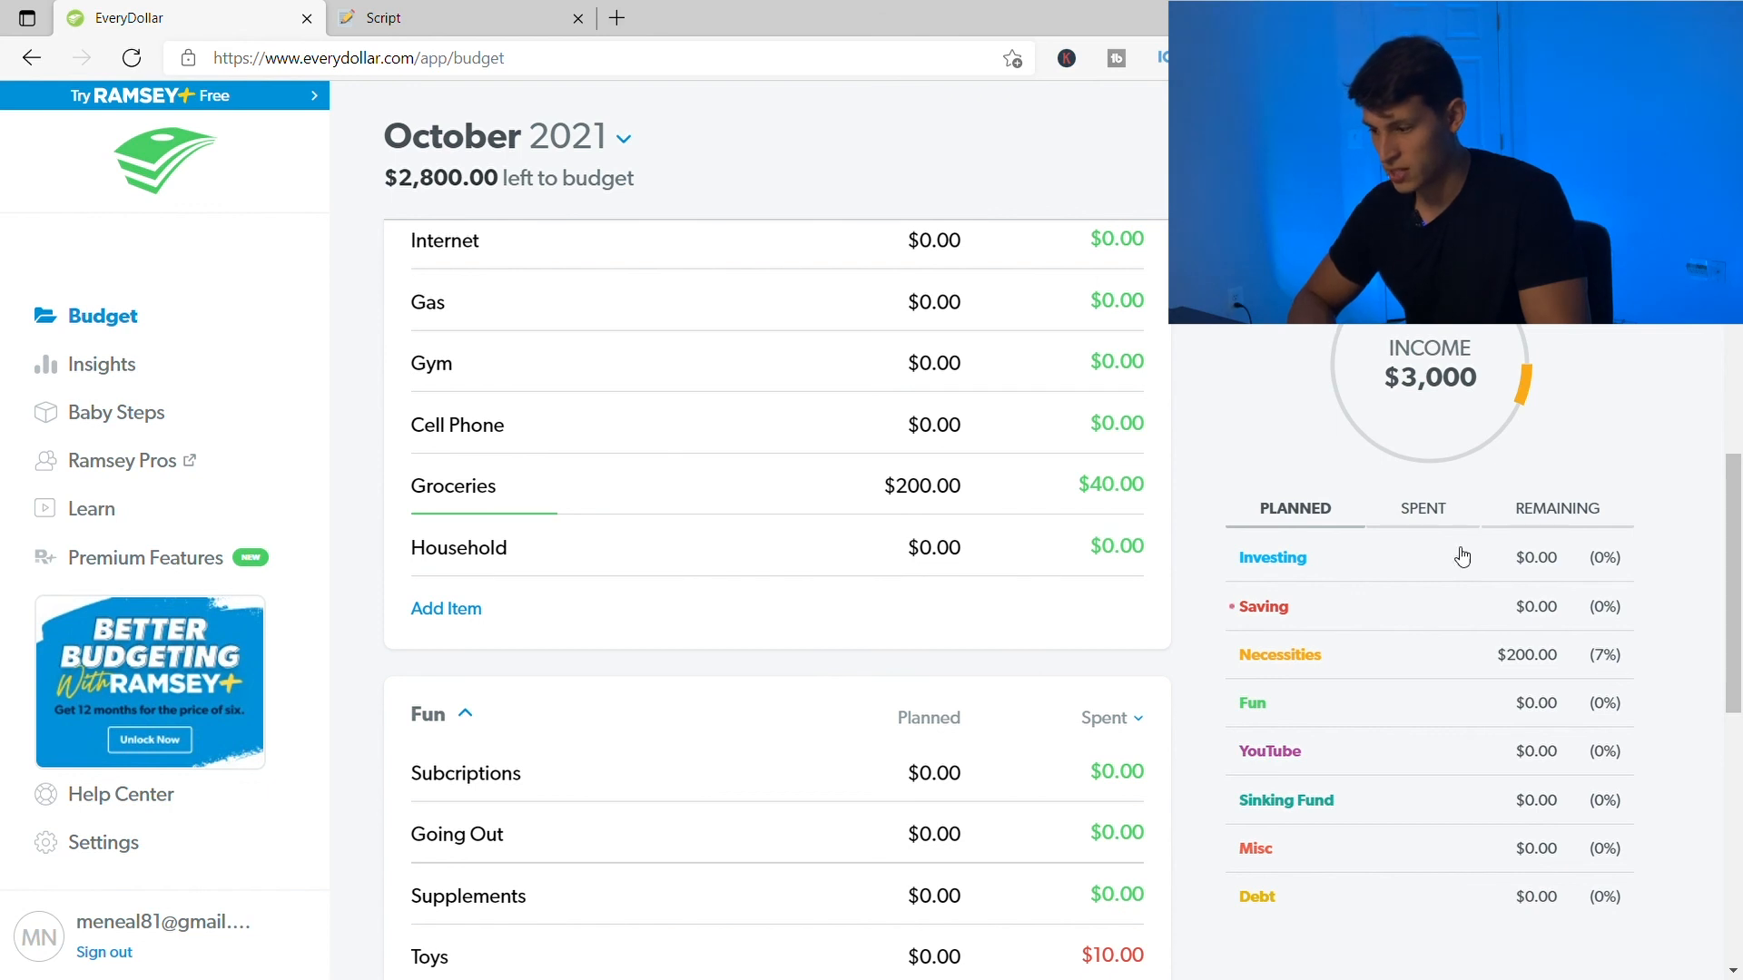
{"action": "left_click", "coordinate": [1423, 509]}
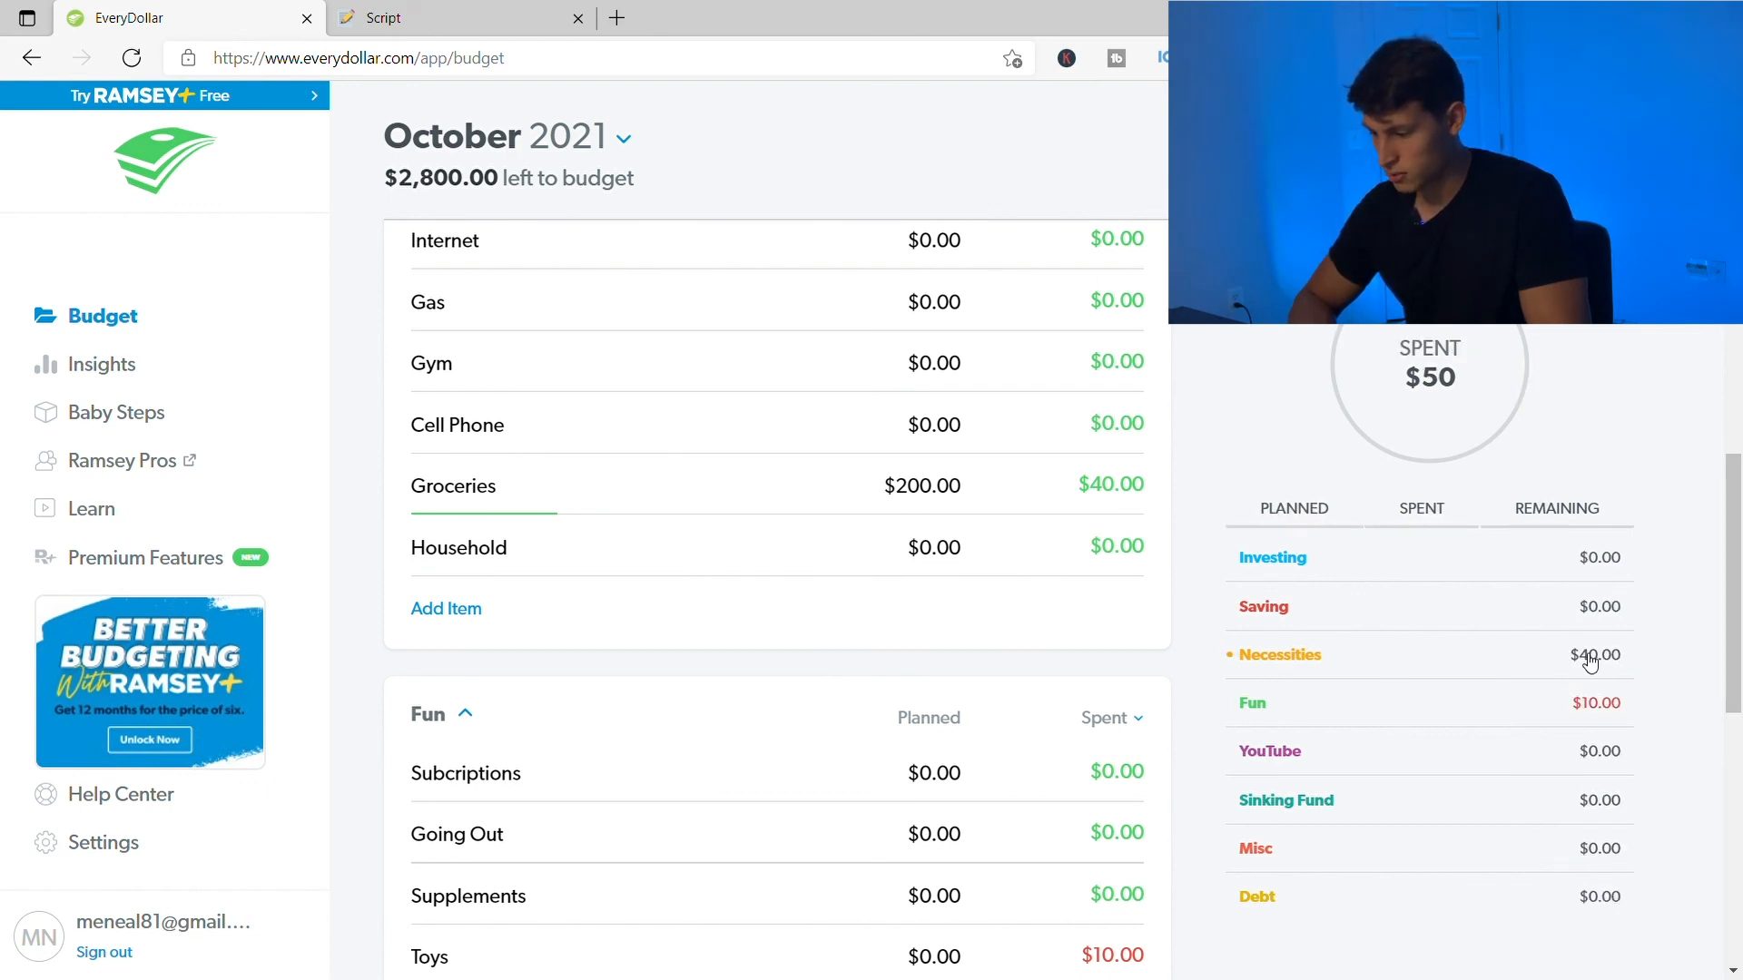
{"action": "left_click", "coordinate": [1311, 529]}
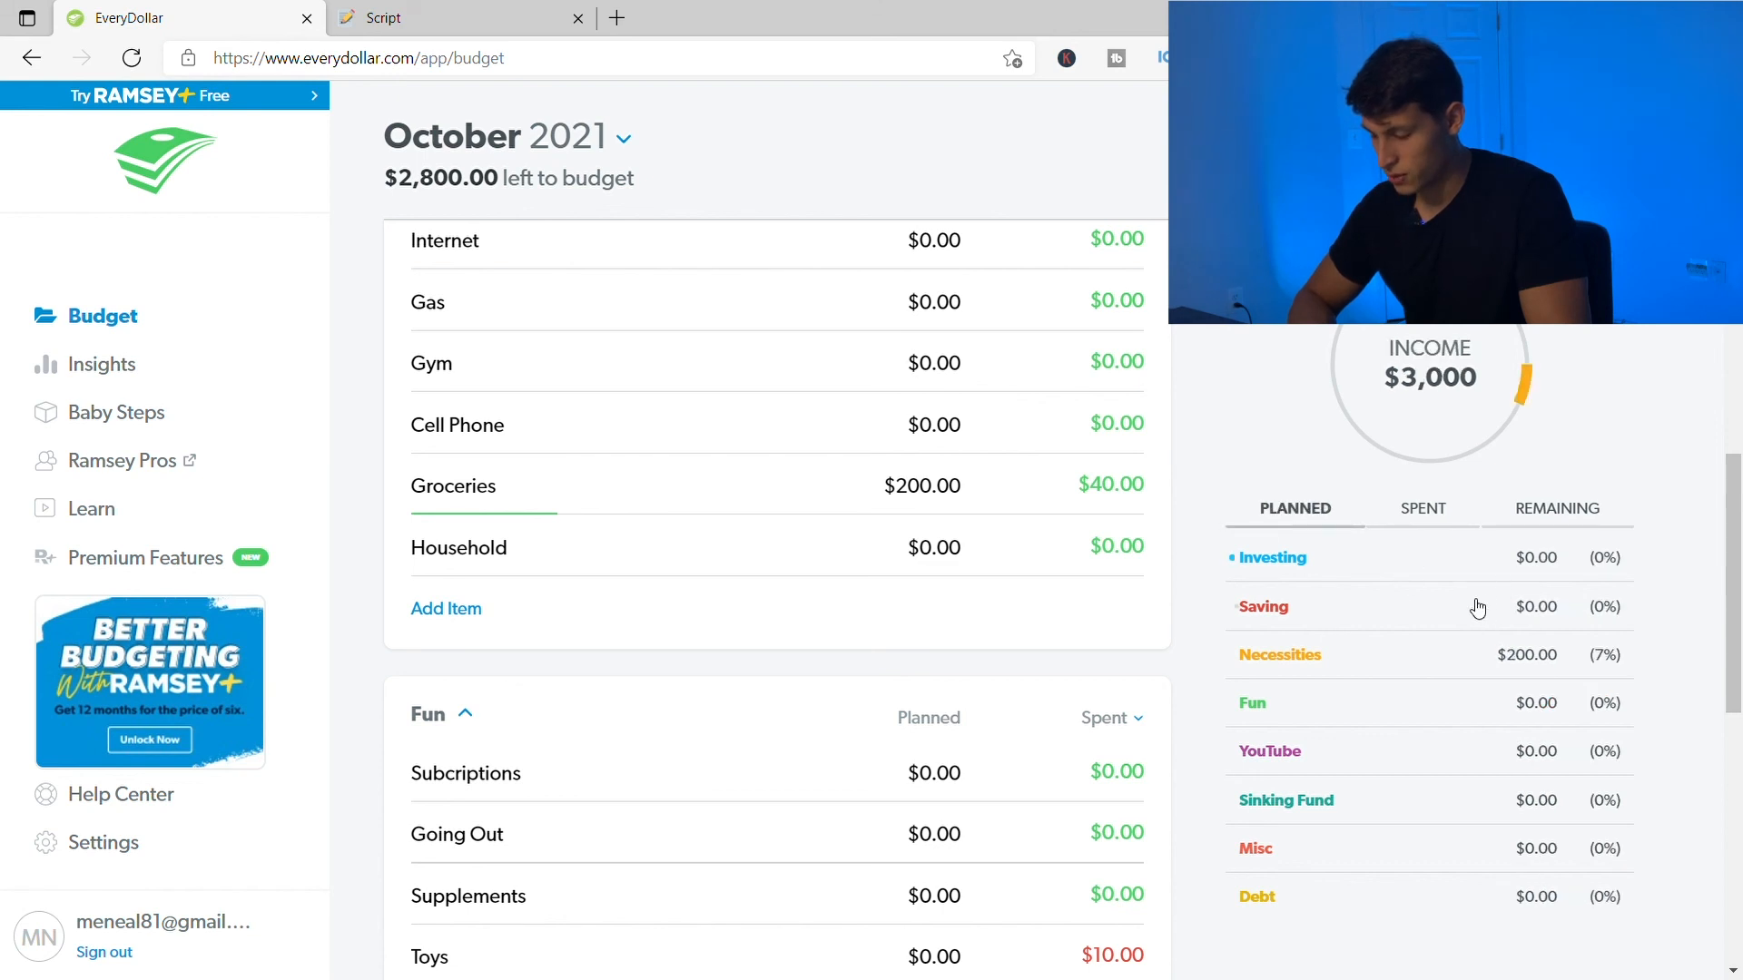
{"action": "left_click", "coordinate": [1422, 510]}
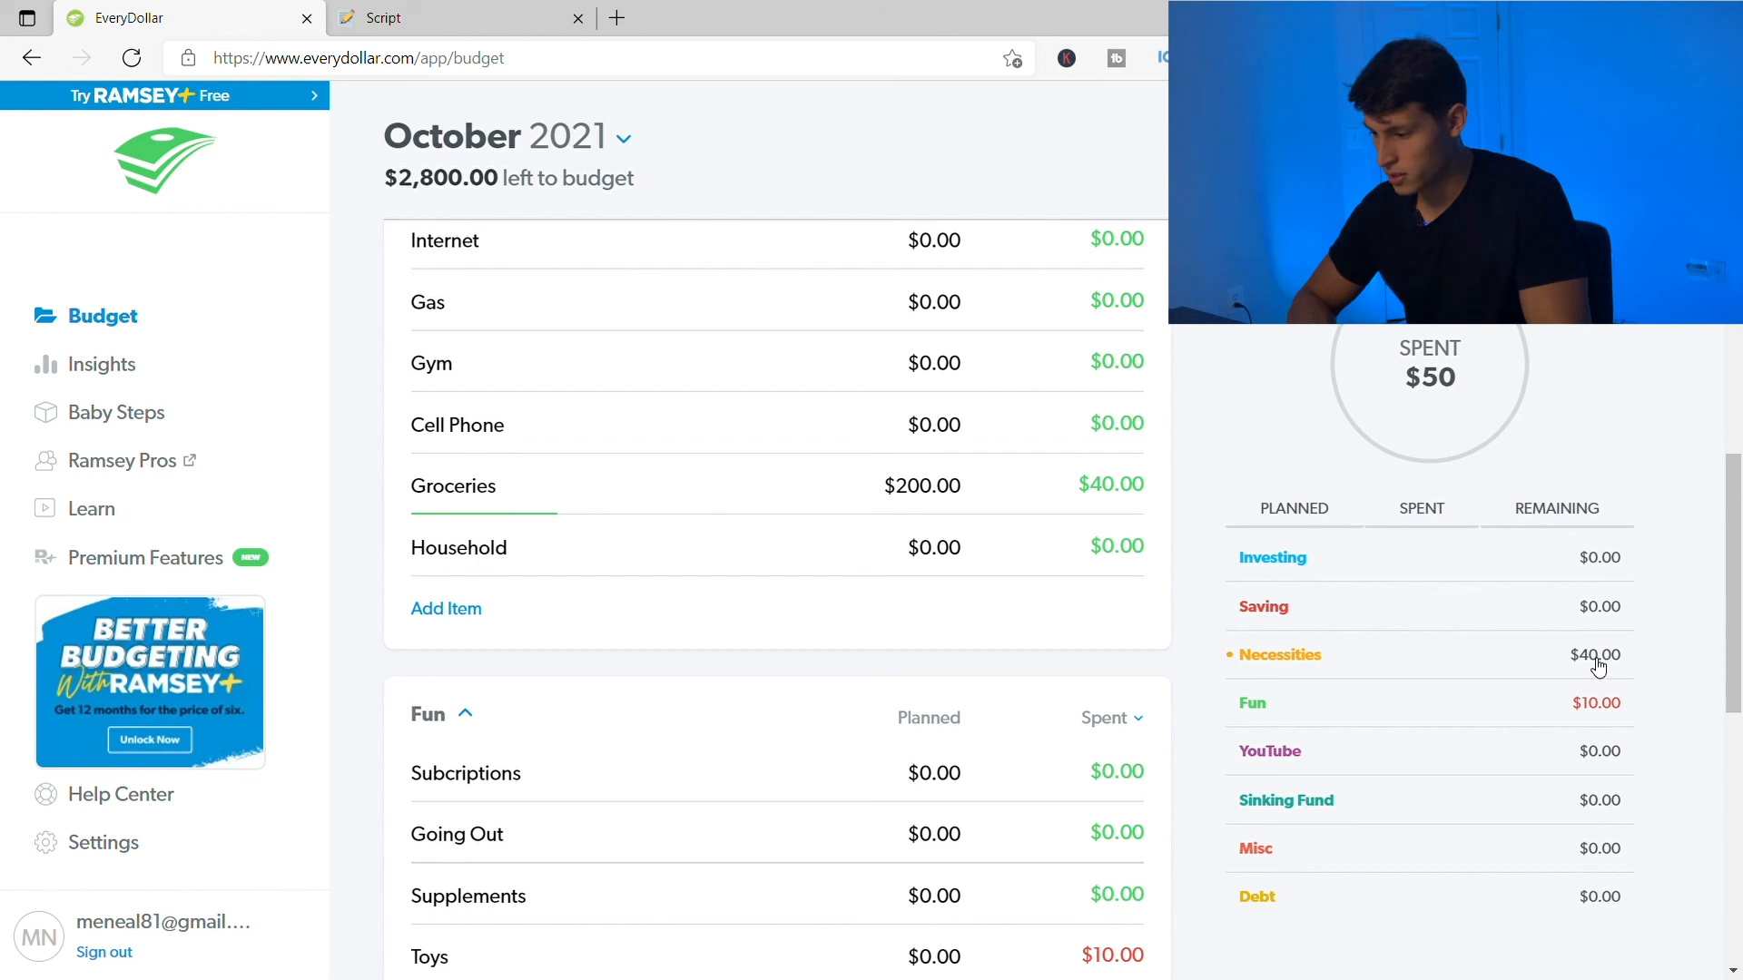
{"action": "left_click", "coordinate": [1316, 510]}
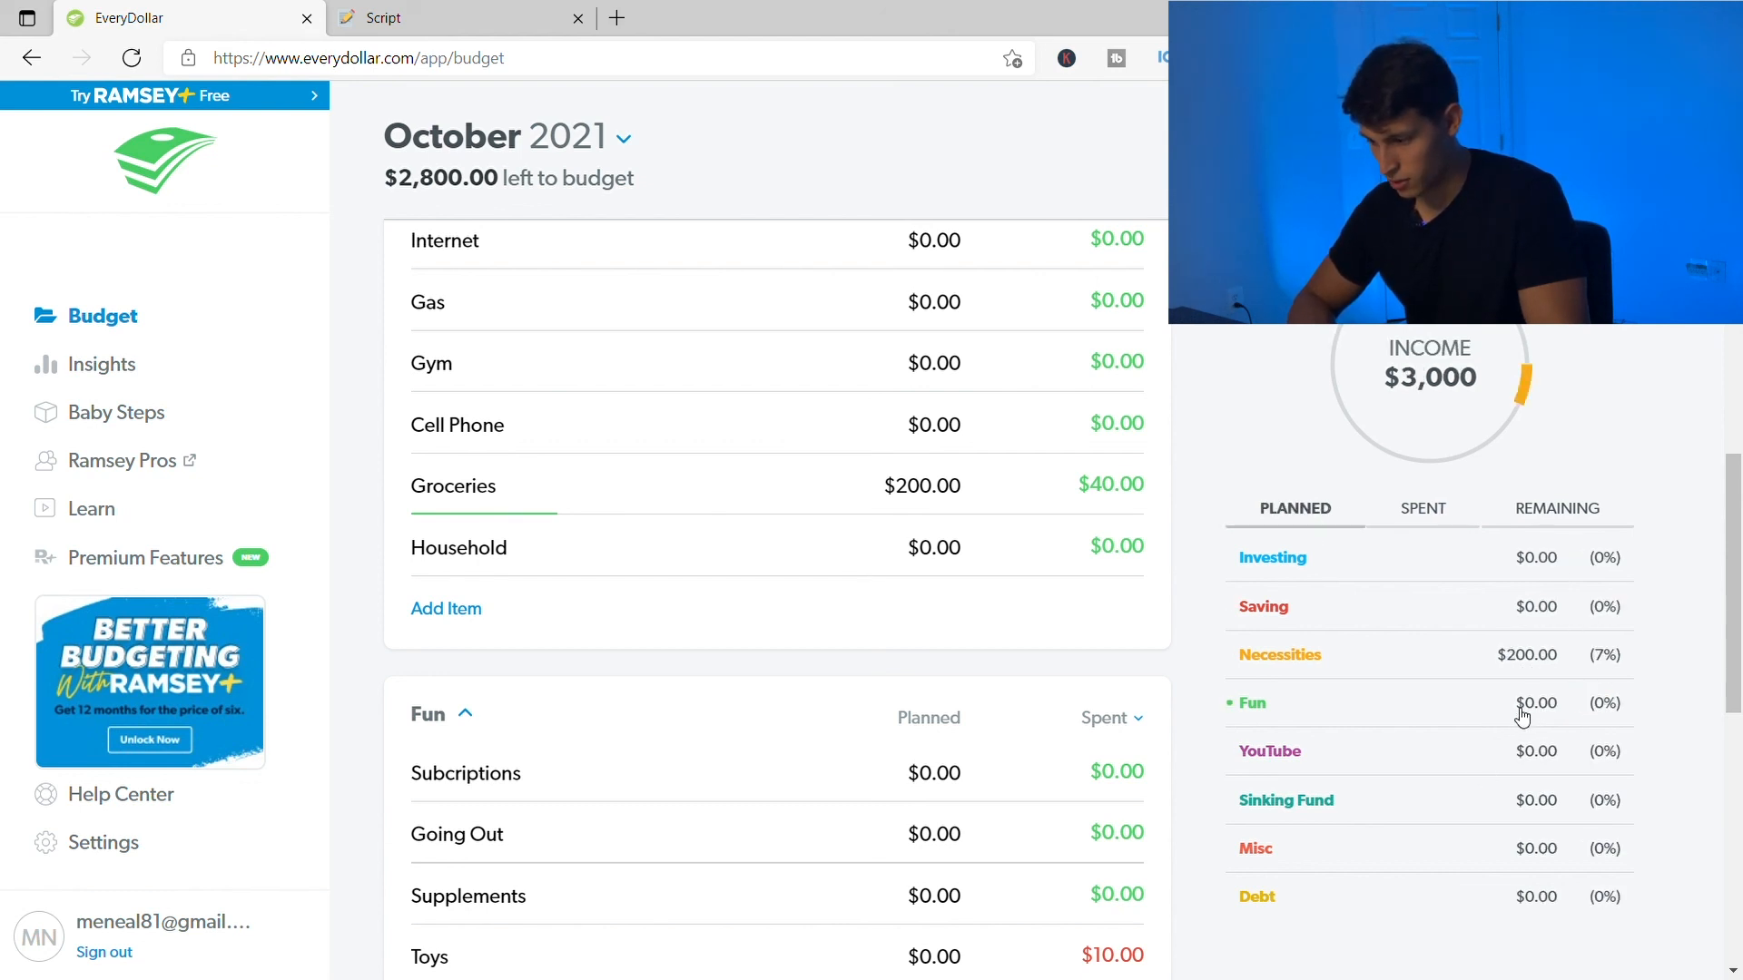
{"action": "left_click", "coordinate": [1421, 512]}
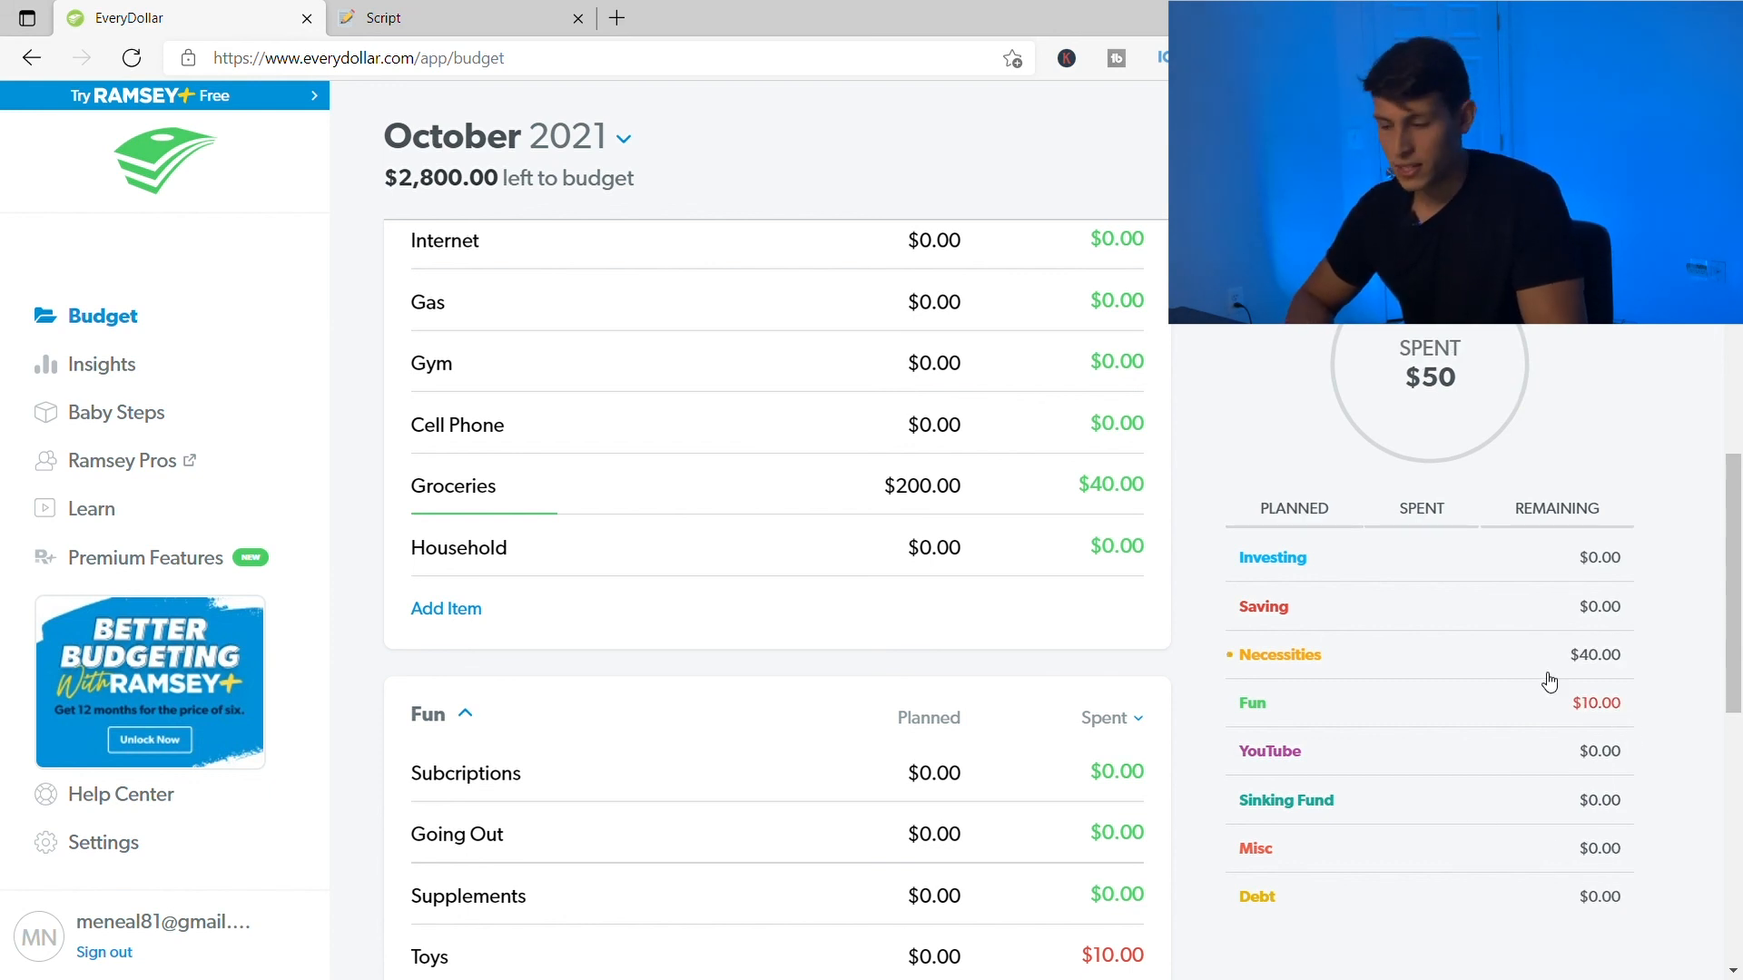
{"action": "left_click", "coordinate": [1559, 512]}
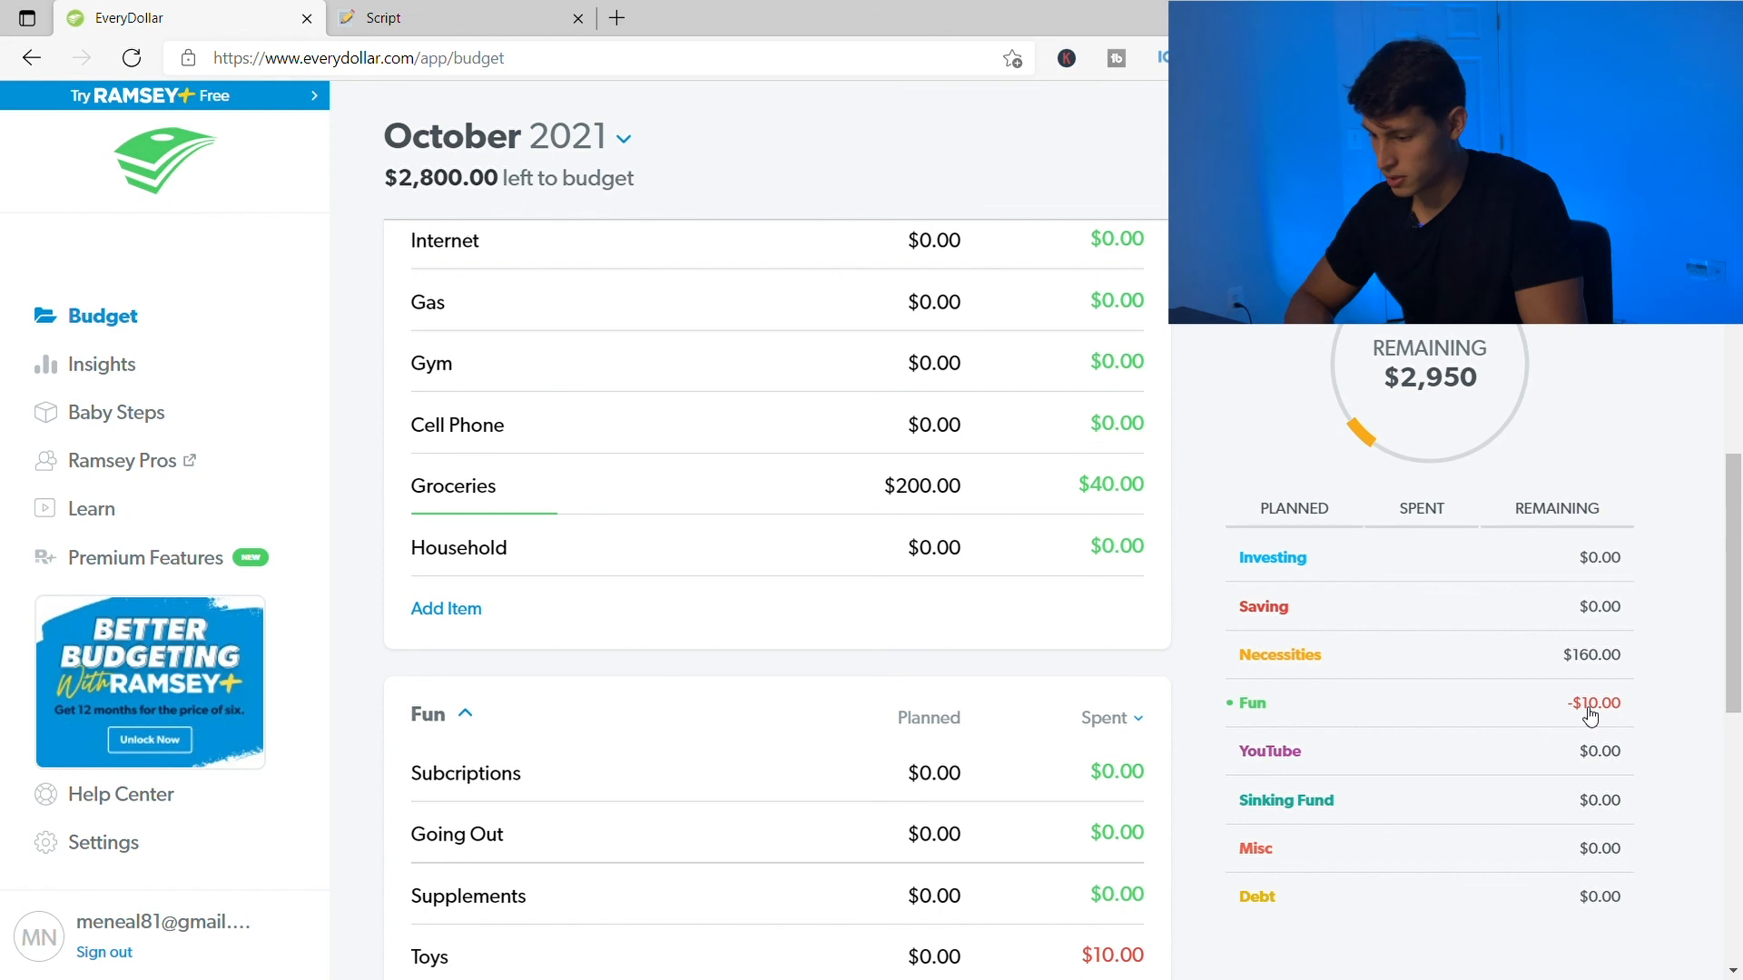
{"action": "scroll", "coordinate": [1590, 716], "scroll_direction": "down", "scroll_amount": 1}
{"action": "scroll", "coordinate": [1591, 716], "scroll_direction": "up", "scroll_amount": 2}
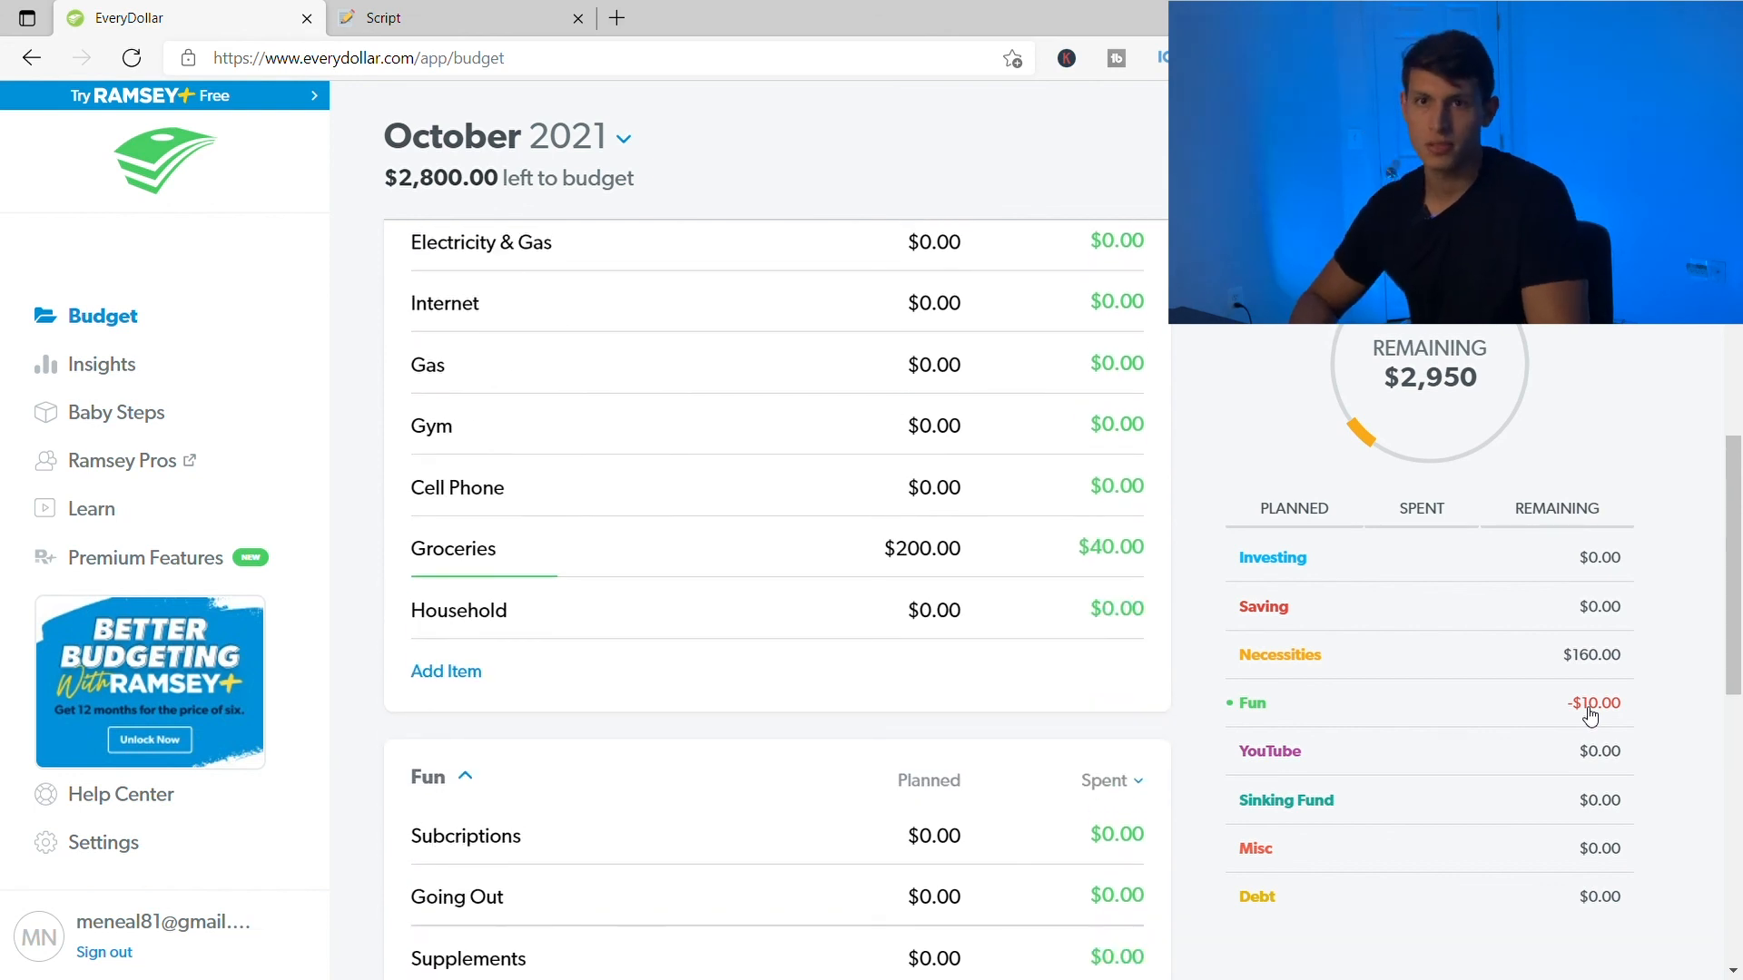
{"action": "scroll", "coordinate": [839, 462], "scroll_direction": "up", "scroll_amount": 15}
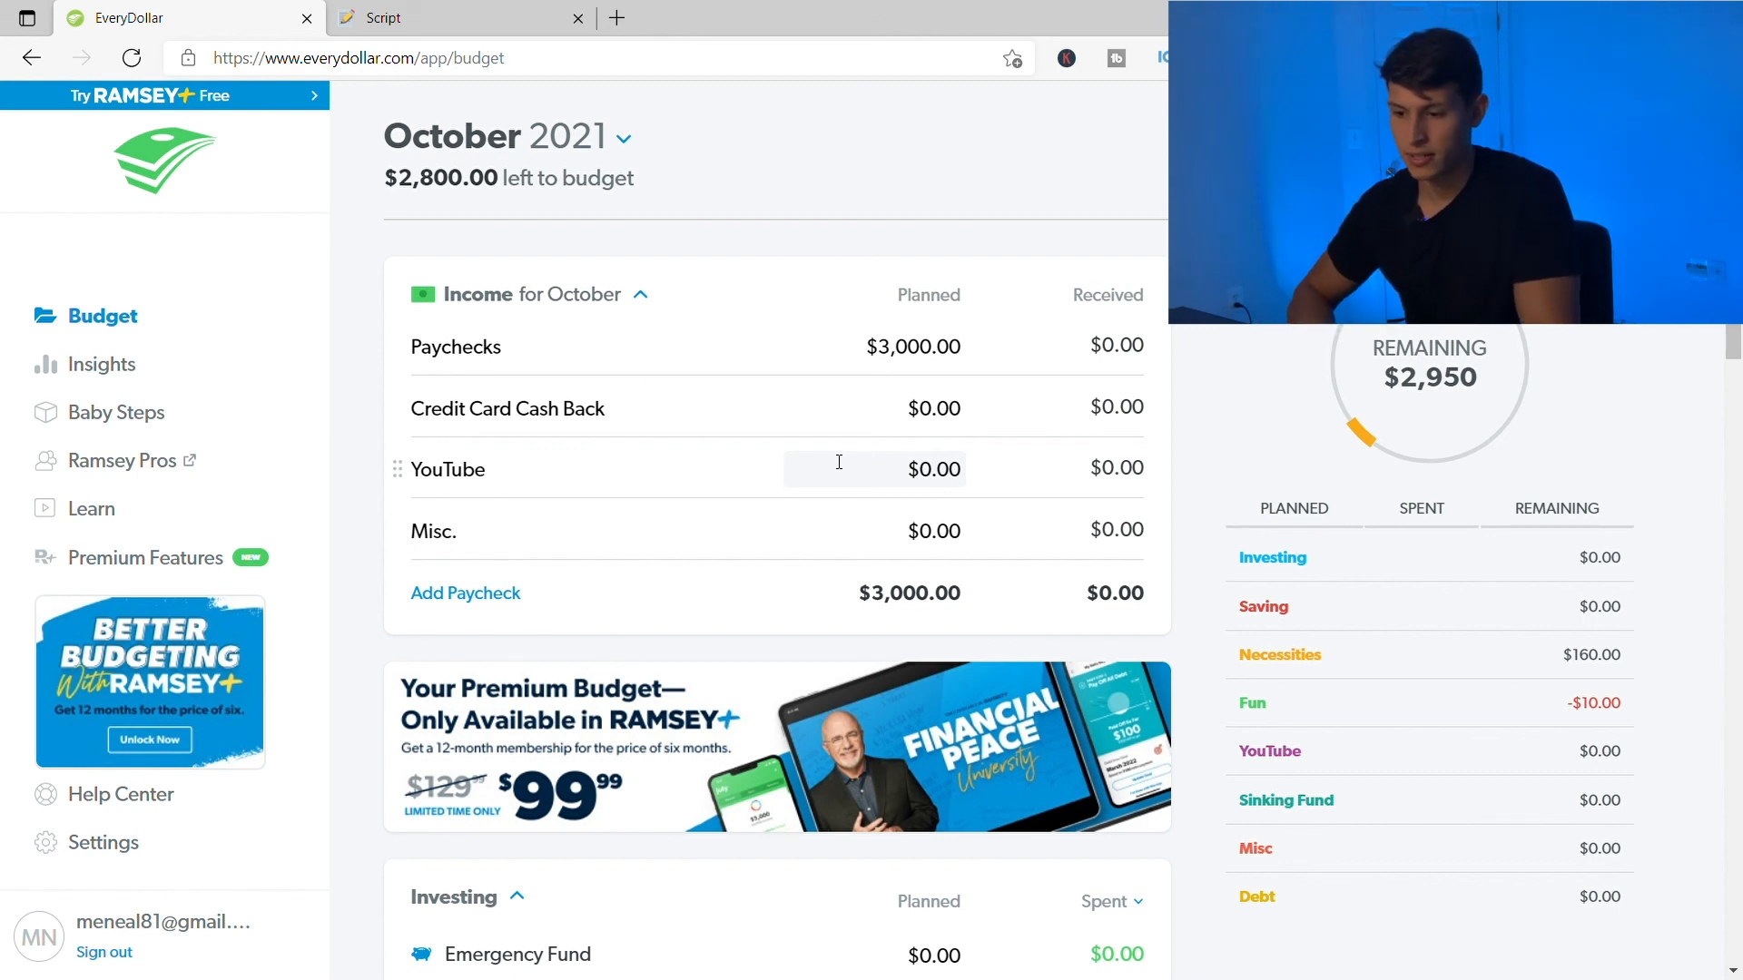
- Pick Nov 2021 in the month picker to load the empty November budget page
{"action": "left_click", "coordinate": [621, 139]}
{"action": "left_click", "coordinate": [792, 116]}
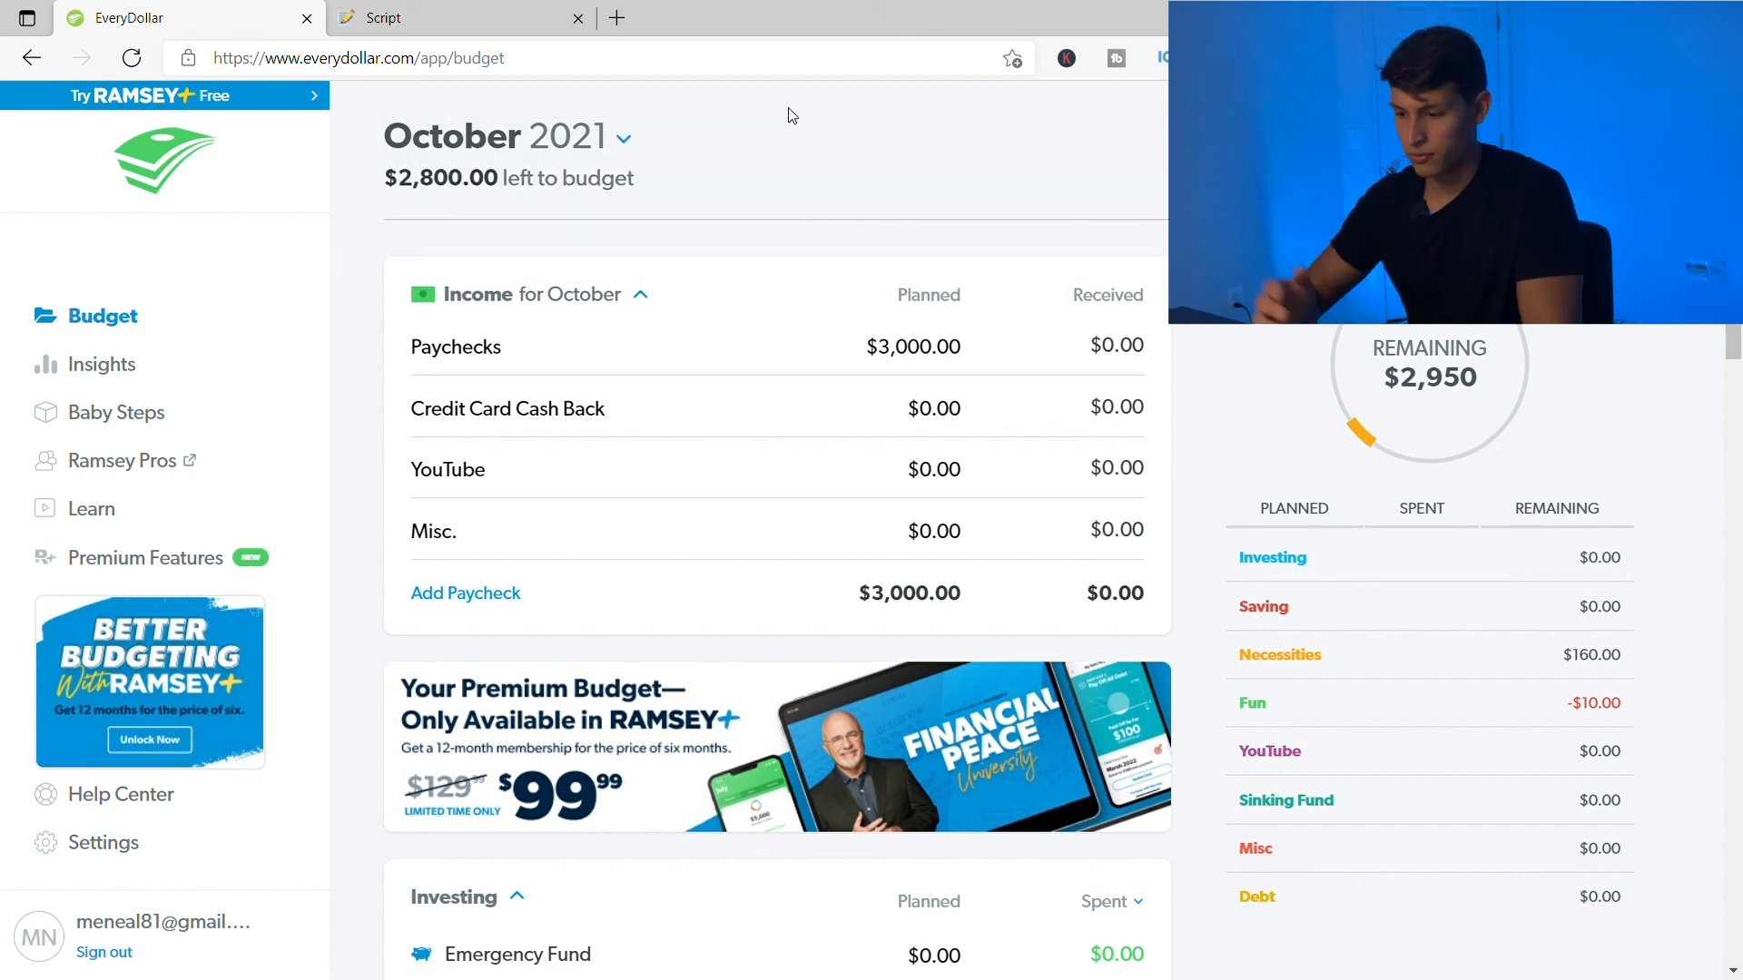
{"action": "left_click", "coordinate": [545, 143]}
{"action": "left_click", "coordinate": [849, 230]}
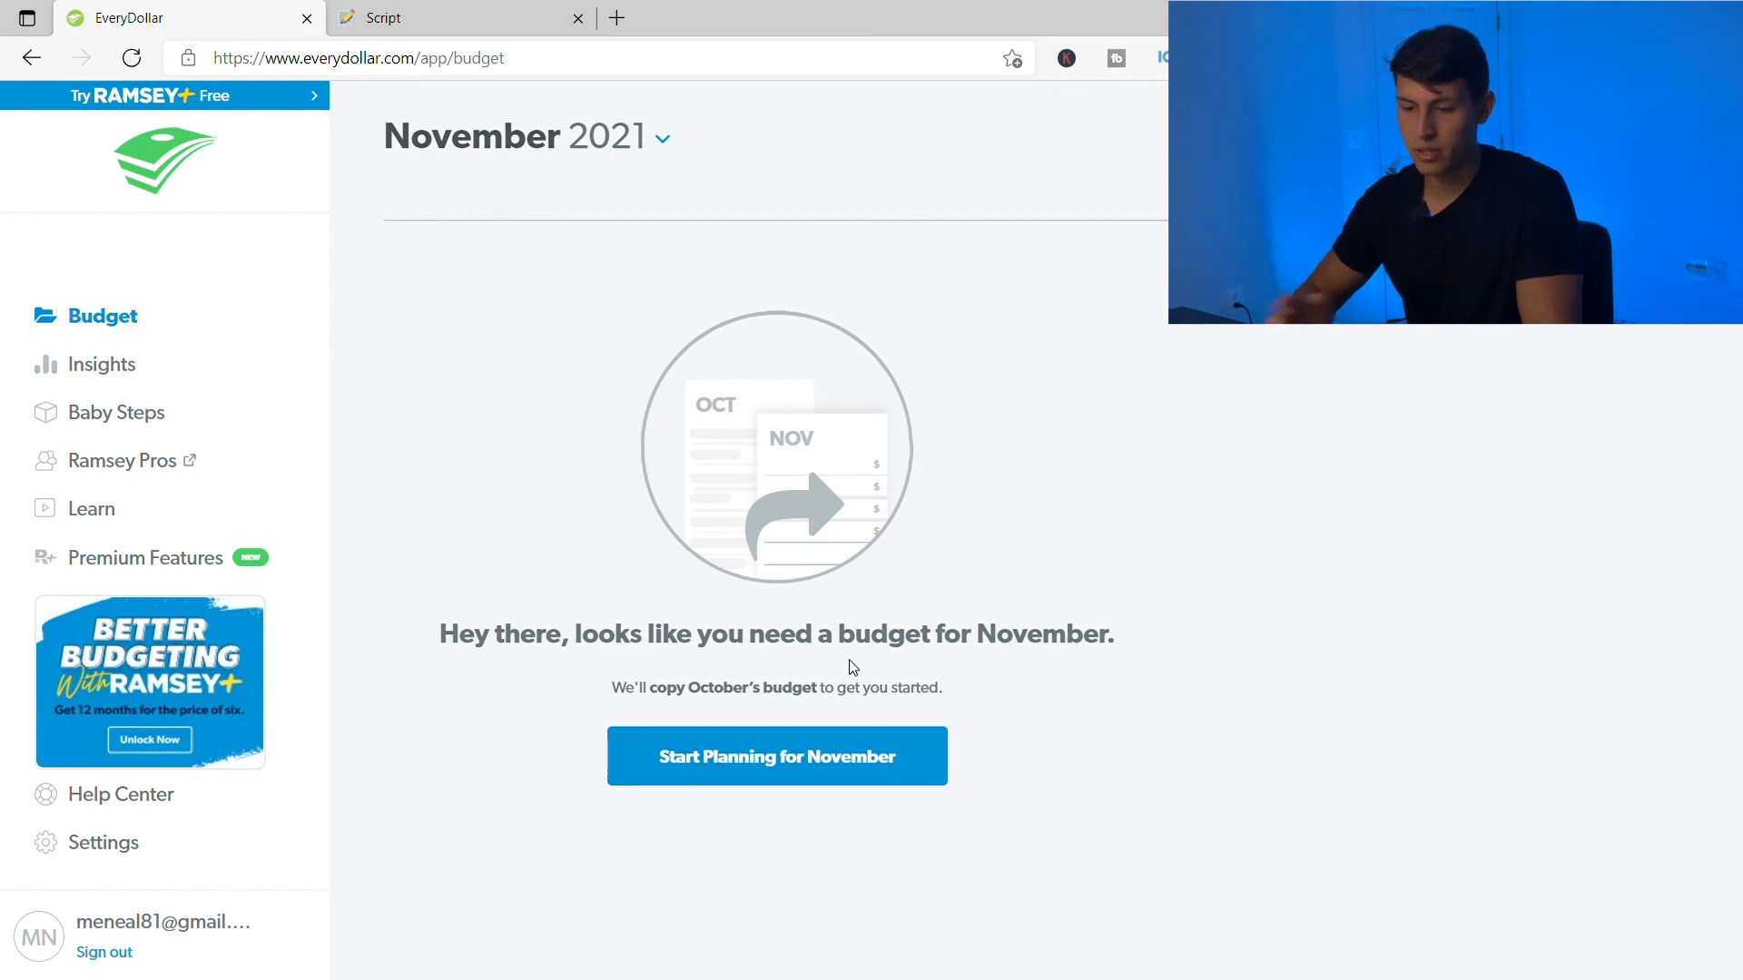
{"action": "left_click", "coordinate": [858, 195]}
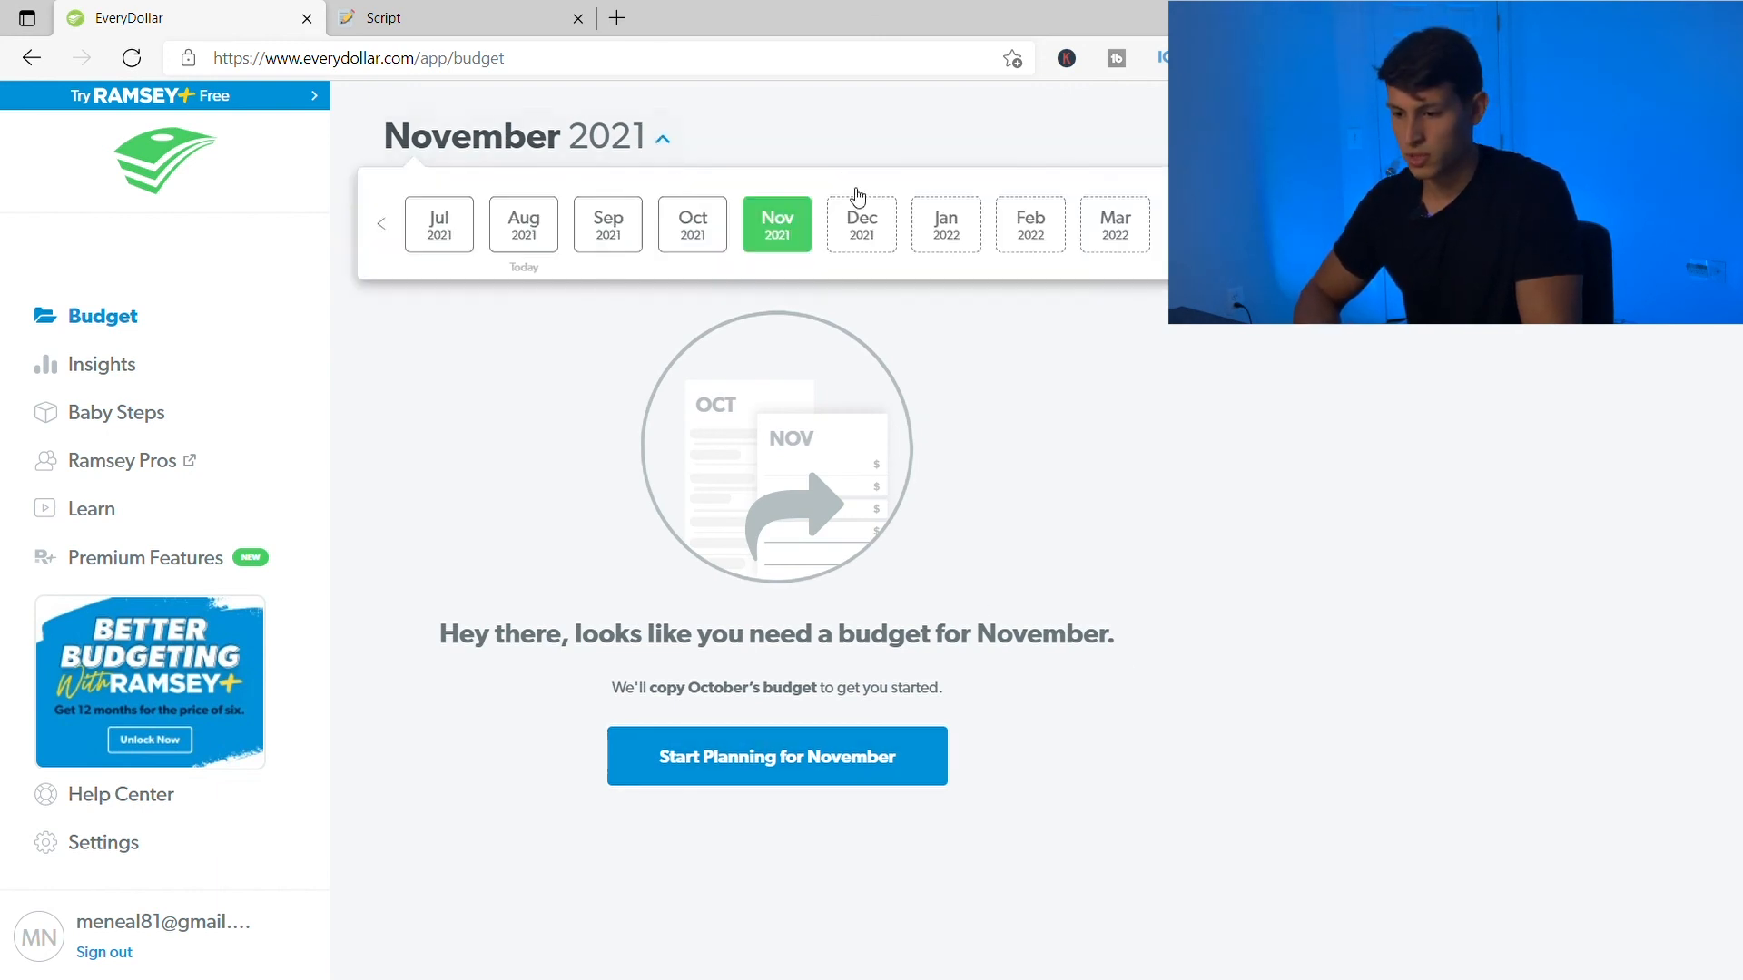
{"action": "left_click", "coordinate": [734, 234]}
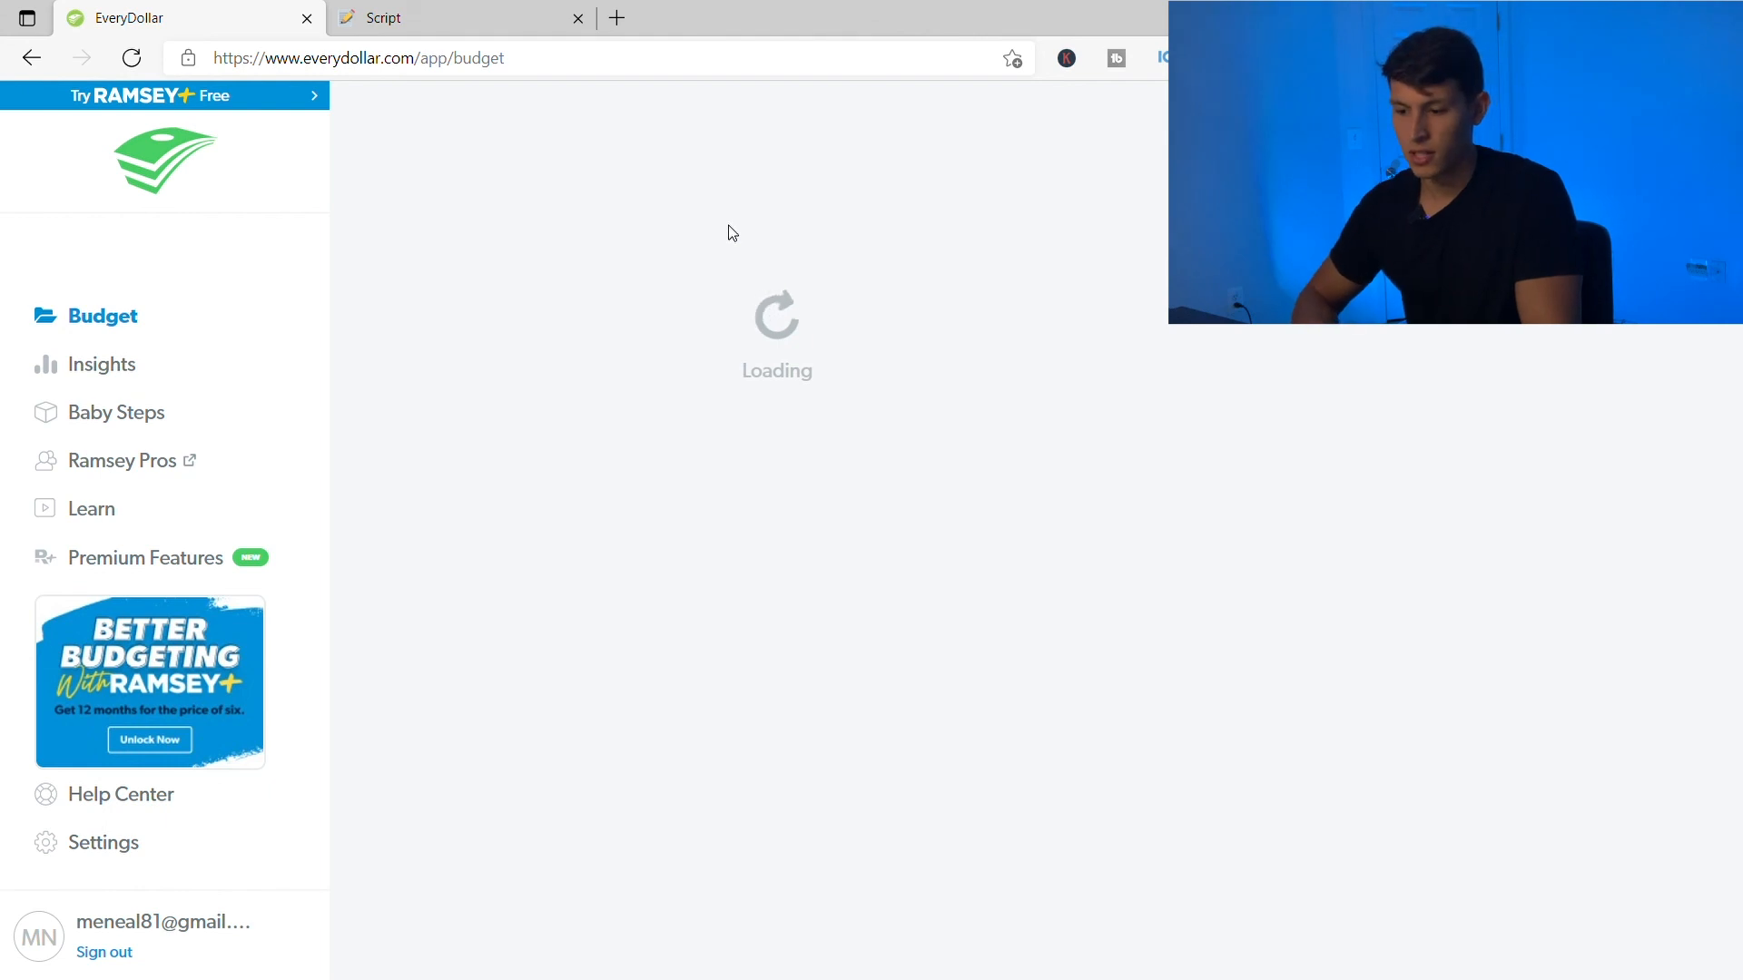